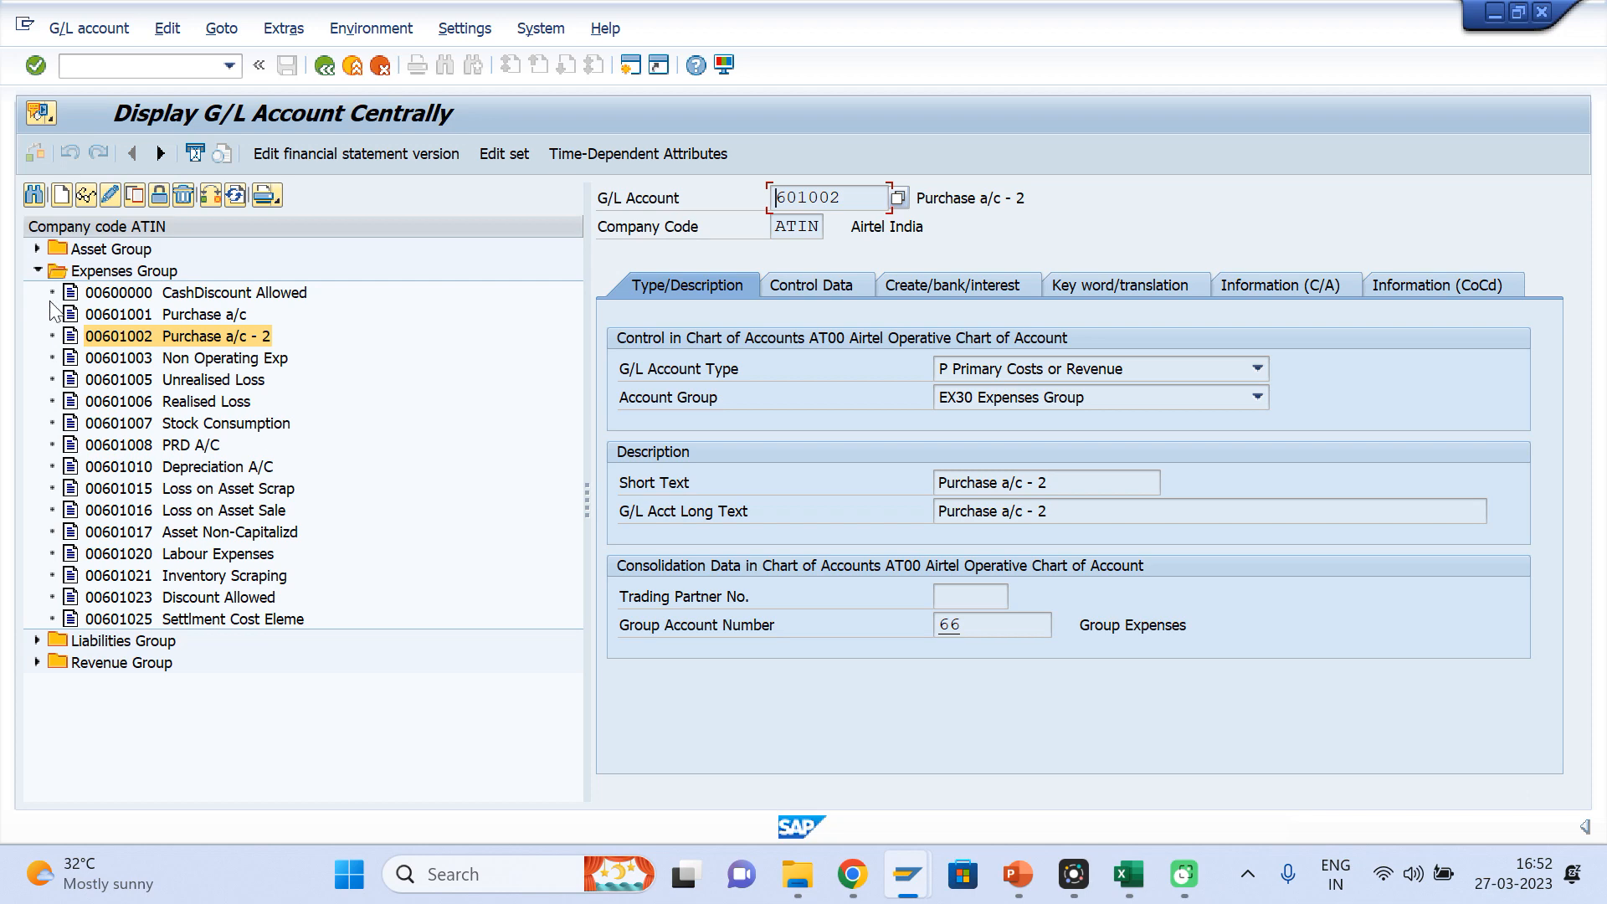
Expand the Expenses Group and Revenue Group in the account tree to review their G/L account number ranges
{"action": "left_click", "coordinate": [38, 270]}
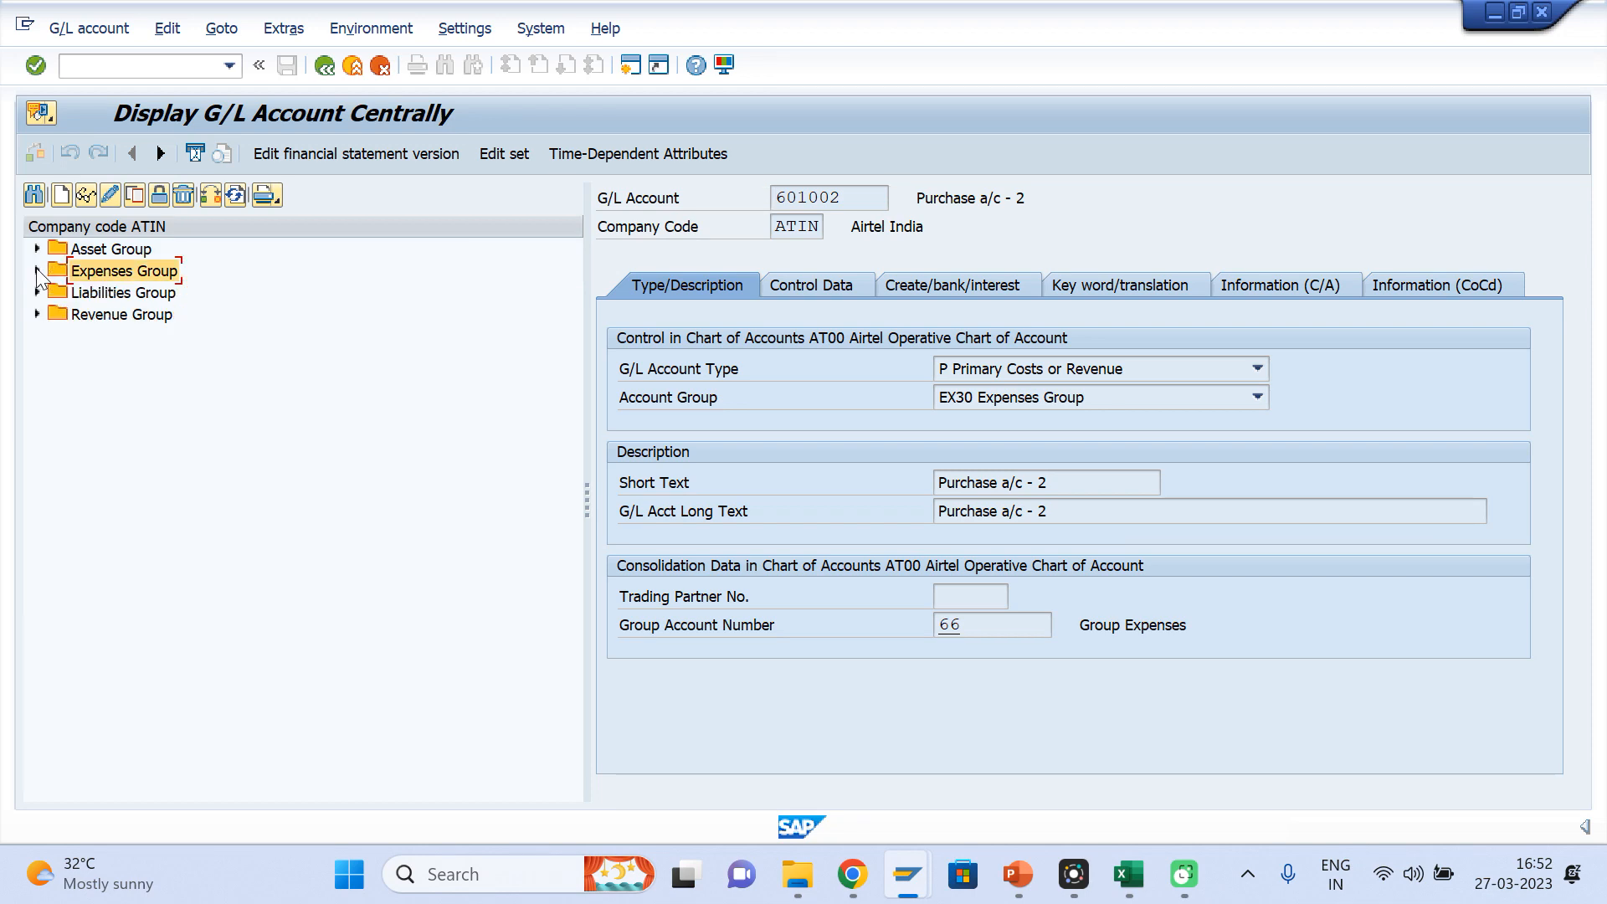
{"action": "left_click", "coordinate": [38, 271]}
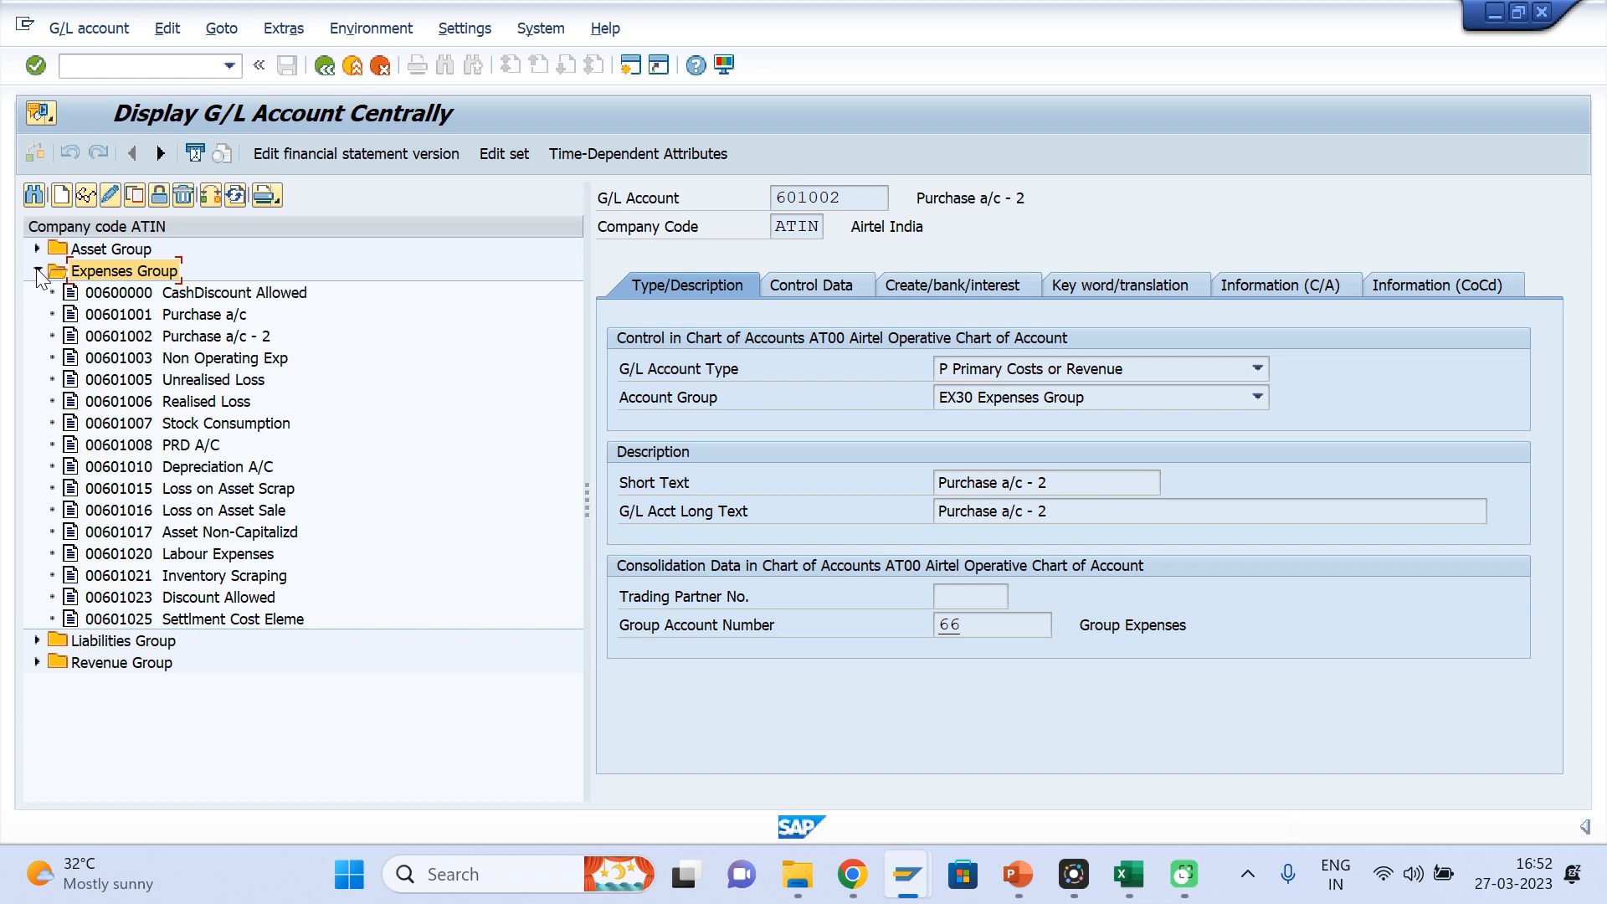
{"action": "left_click", "coordinate": [37, 272]}
{"action": "left_click", "coordinate": [37, 271]}
{"action": "left_click", "coordinate": [37, 662]}
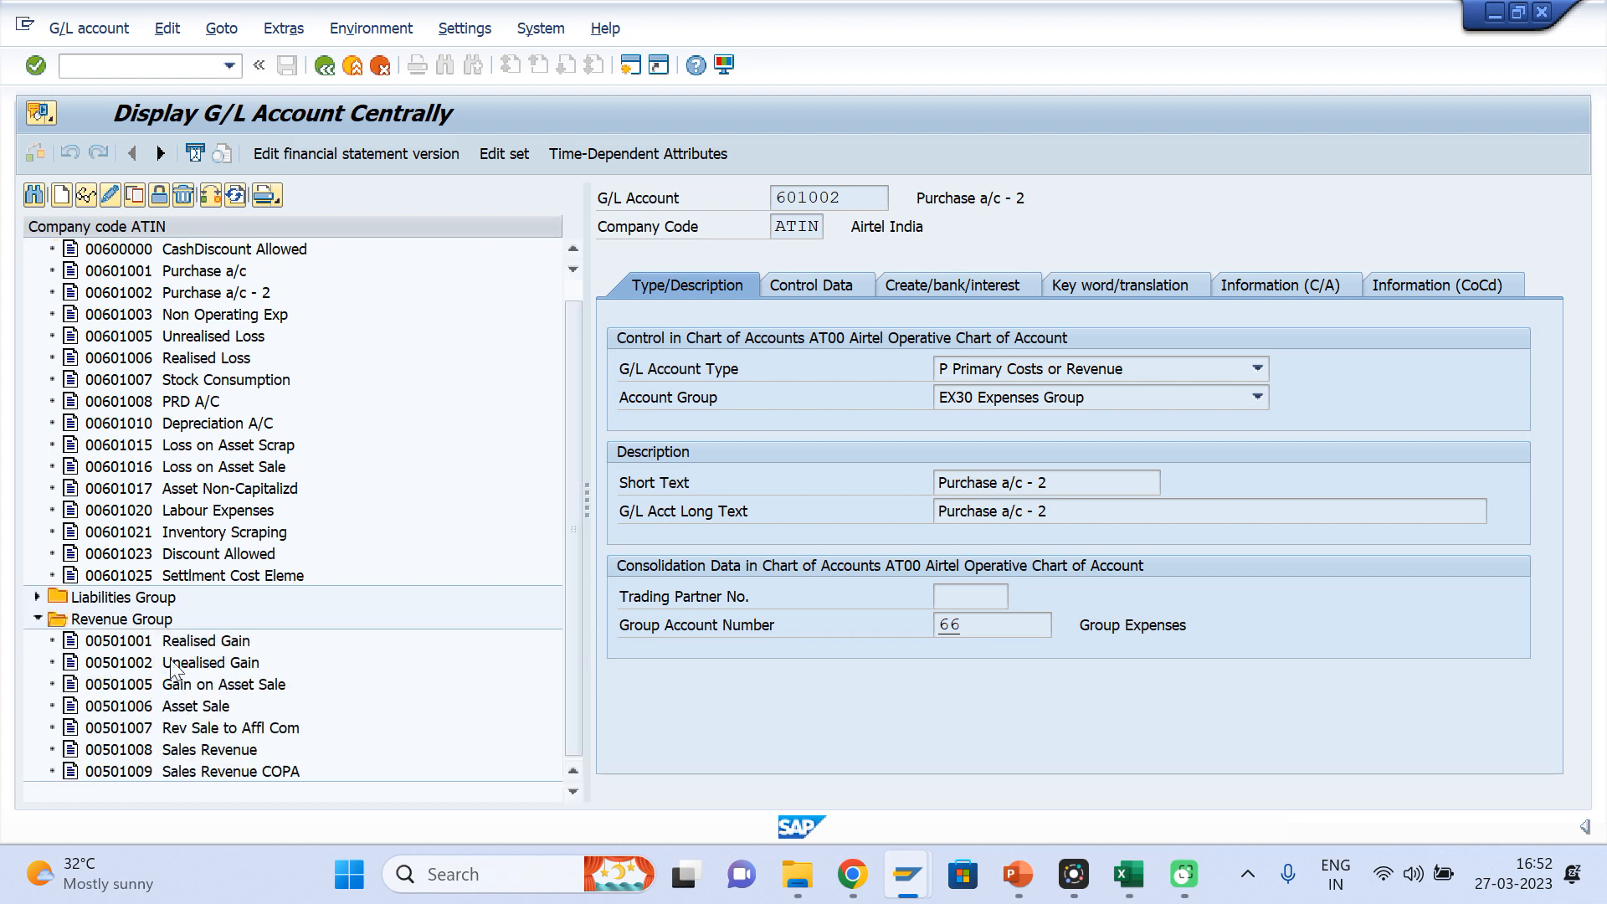
Switch to a free SAP Easy Access session and run transaction gs01 to create a set
{"action": "mouse_move", "coordinate": [910, 883]}
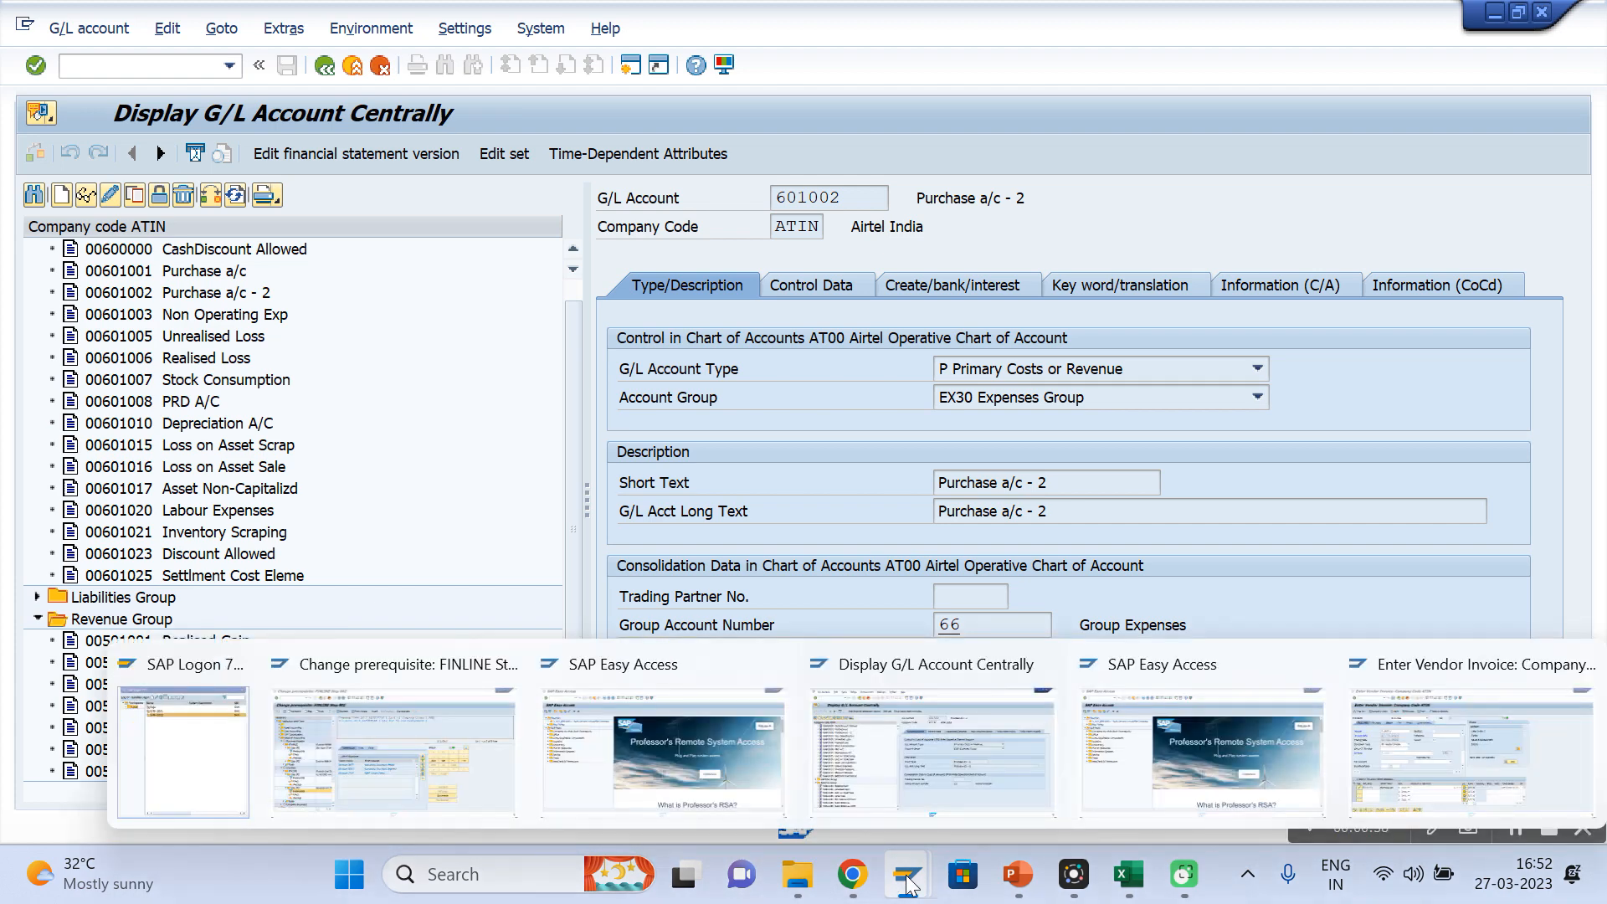
{"action": "left_click", "coordinate": [1152, 750]}
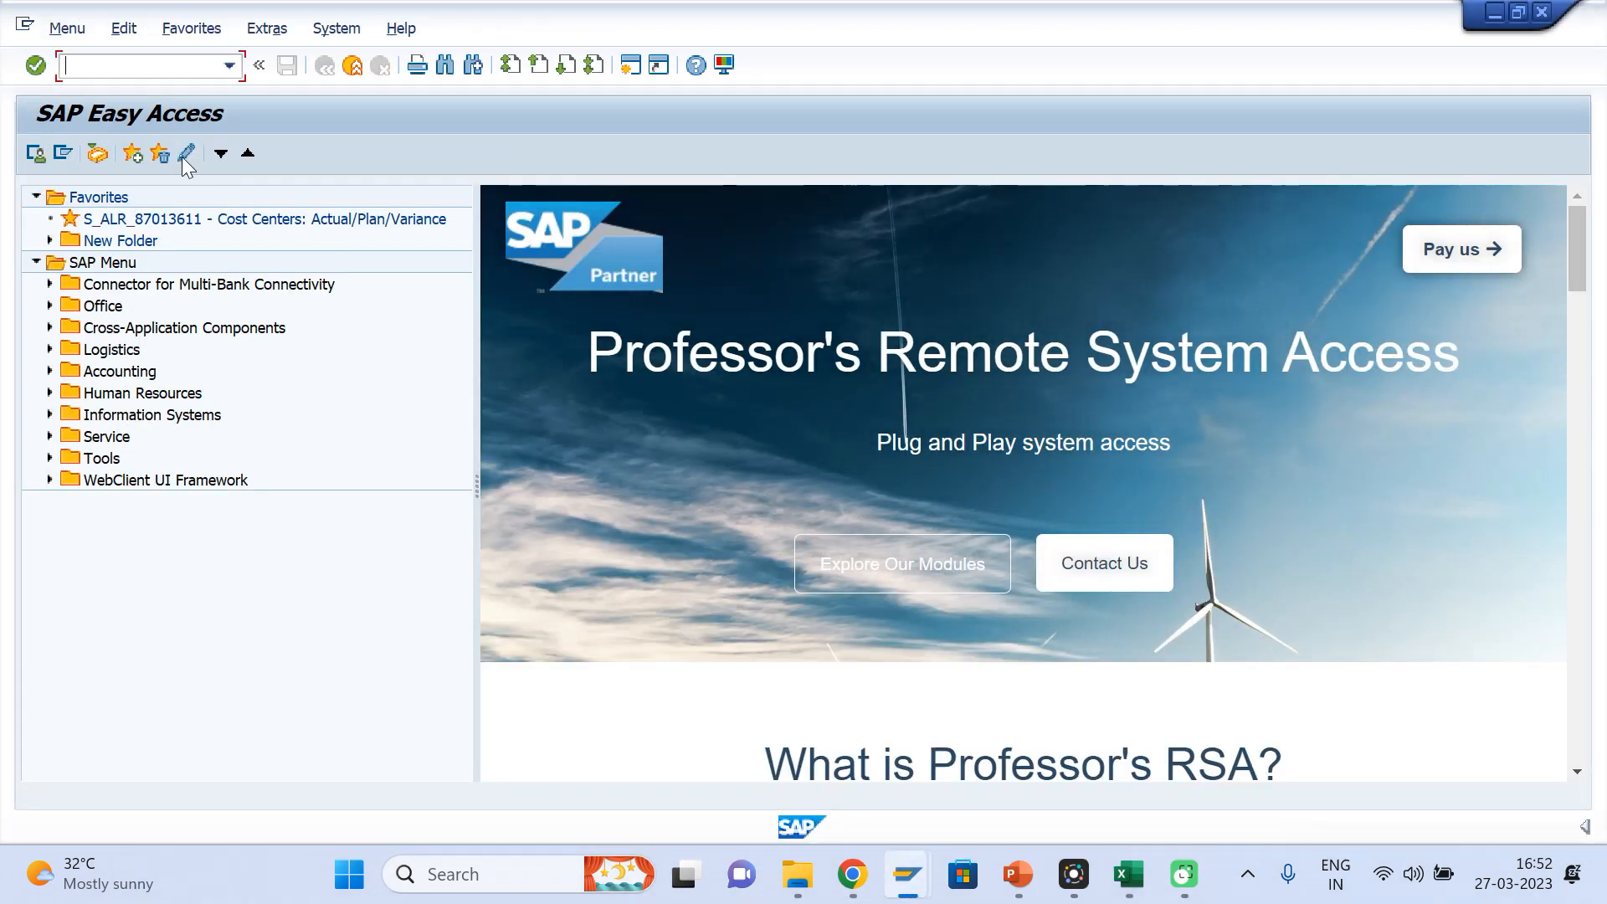
{"action": "type", "text": "gs01"}
{"action": "key", "text": "Return"}
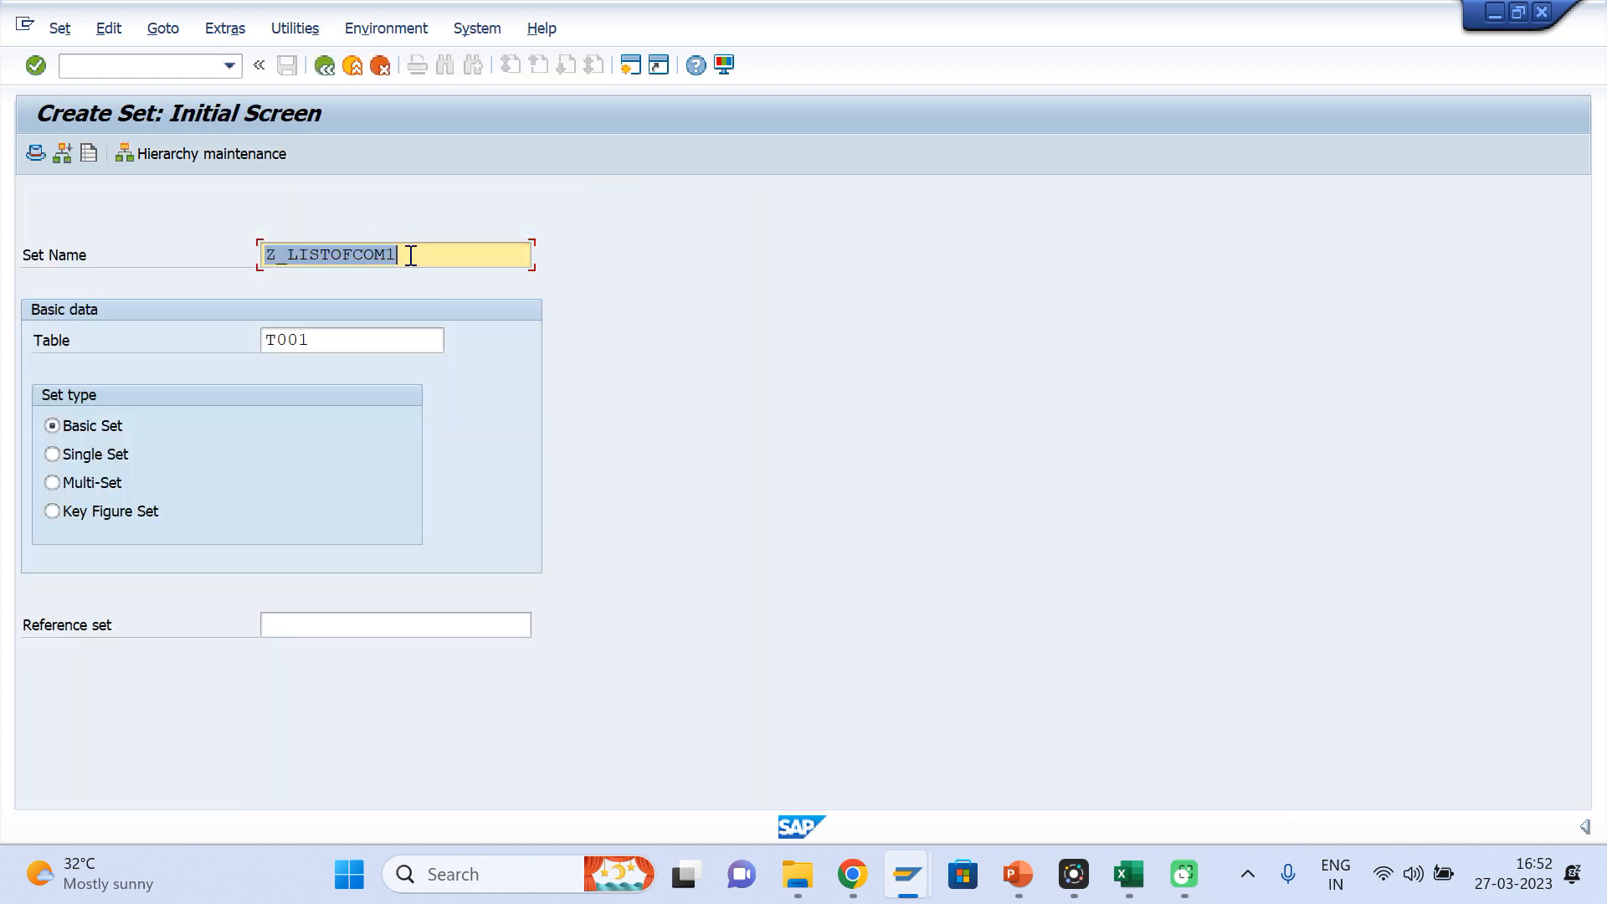
Enter Z_ExpGL as the name of the new set
{"action": "left_click", "coordinate": [411, 255]}
{"action": "key", "text": "BackSpace"}
{"action": "key", "text": "BackSpace"}
{"action": "key", "text": "BackSpace"}
{"action": "key", "text": "BackSpace"}
{"action": "key", "text": "BackSpace"}
{"action": "key", "text": "BackSpace"}
{"action": "key", "text": "BackSpace"}
{"action": "key", "text": "BackSpace"}
{"action": "key", "text": "BackSpace"}
{"action": "key", "text": "BackSpace"}
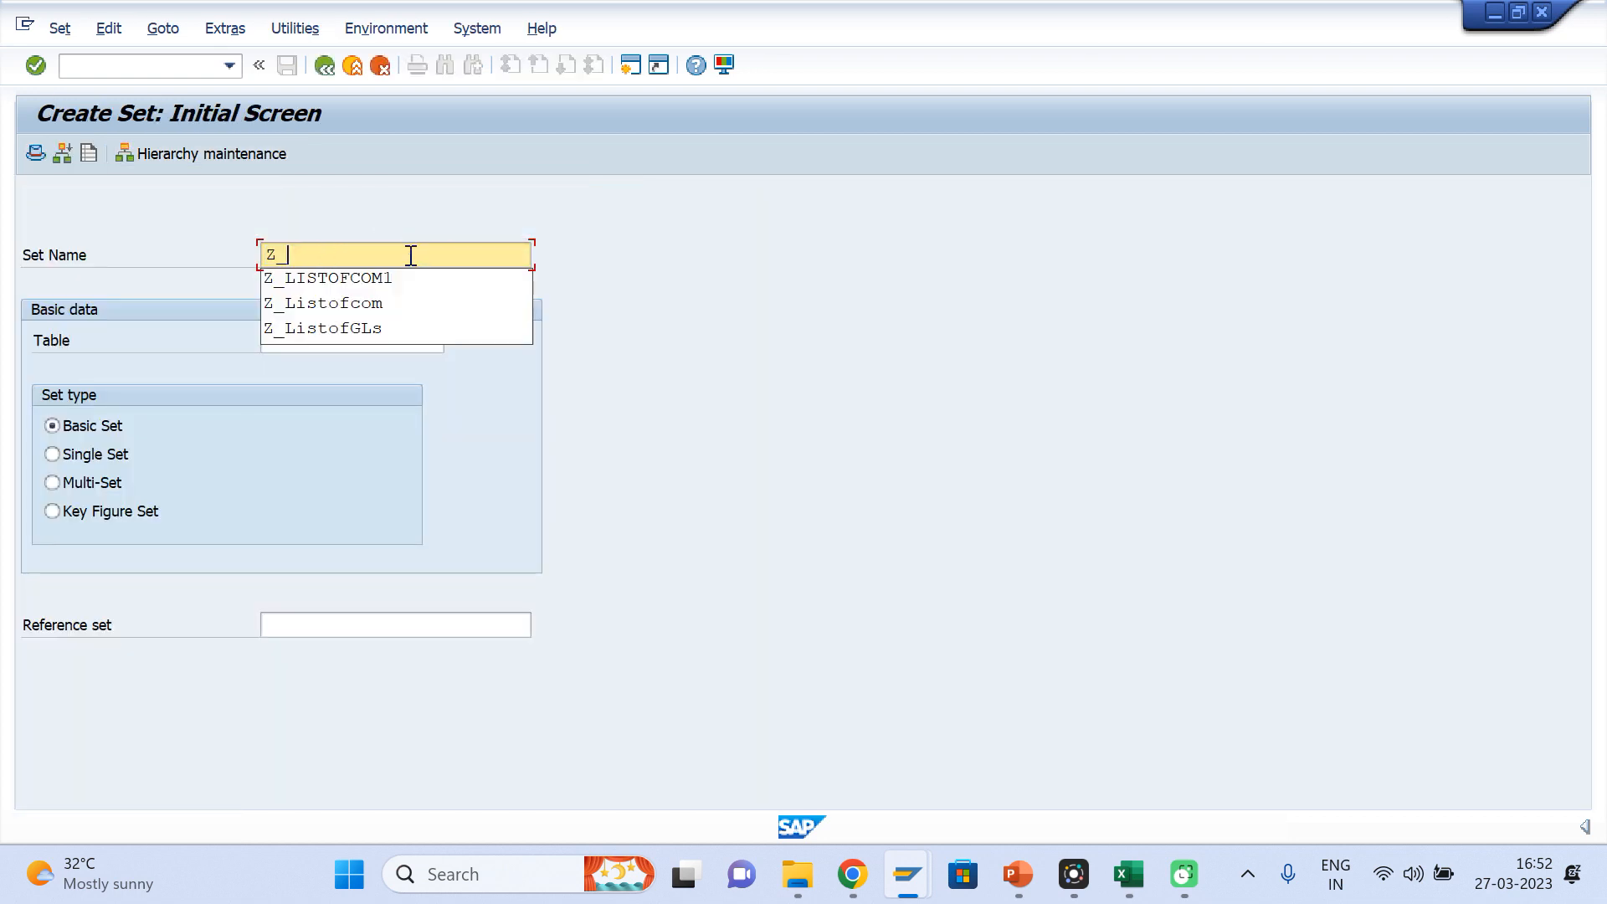
{"action": "type", "text": "Ex"}
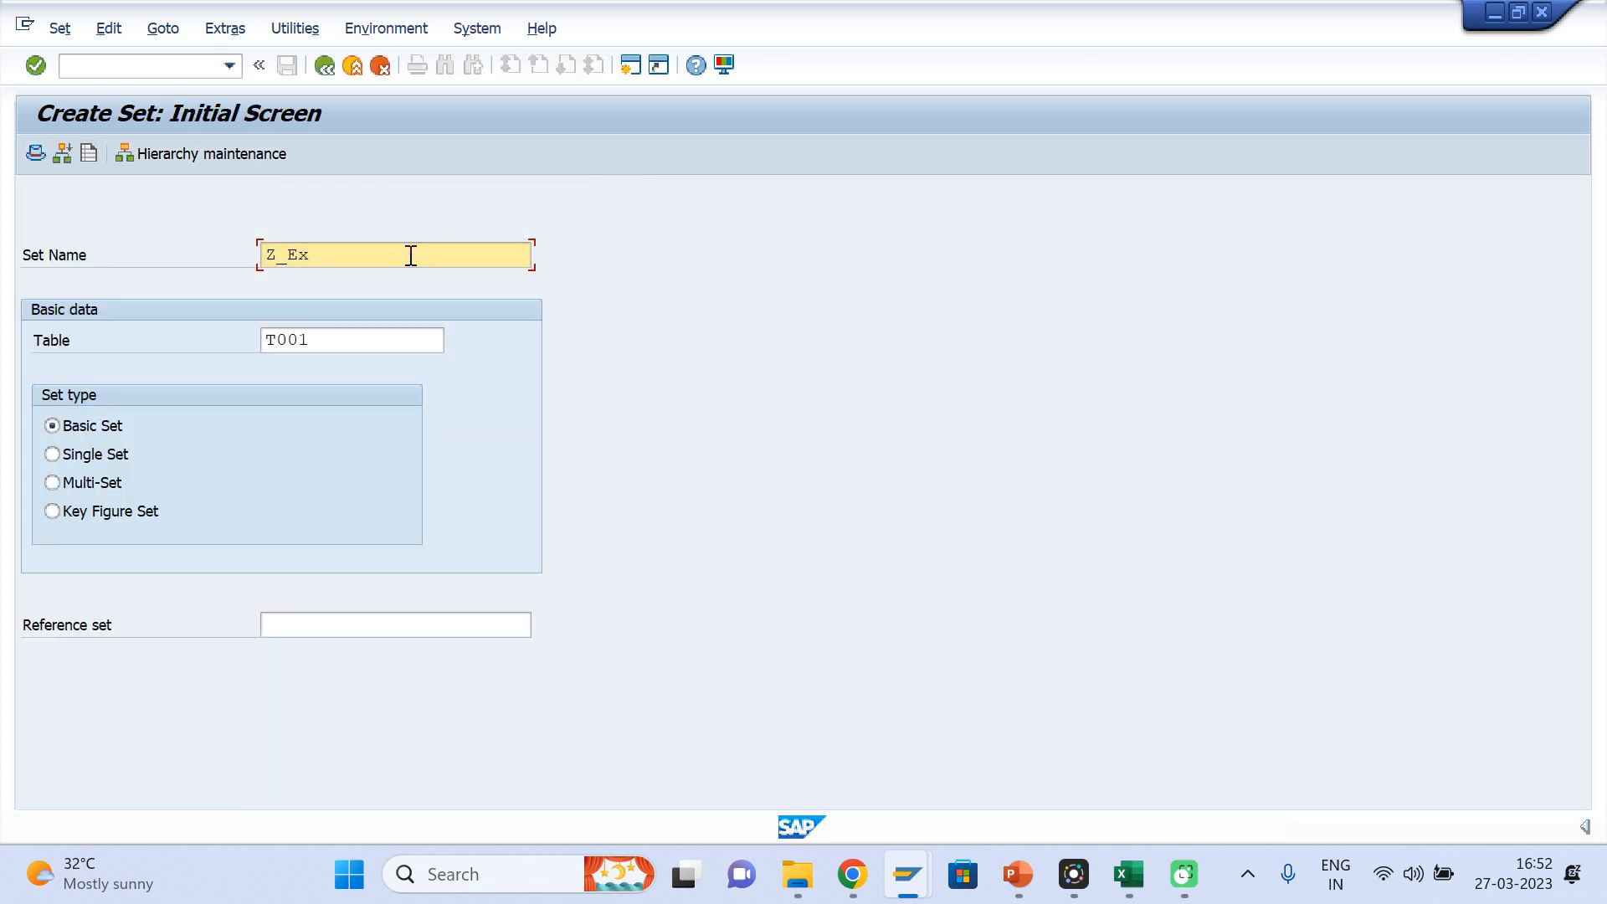
{"action": "type", "text": "pGL"}
Set the table for the expense set to SKA1
{"action": "left_click", "coordinate": [324, 331]}
{"action": "key", "text": "BackSpace"}
{"action": "key", "text": "BackSpace"}
{"action": "key", "text": "BackSpace"}
{"action": "key", "text": "BackSpace"}
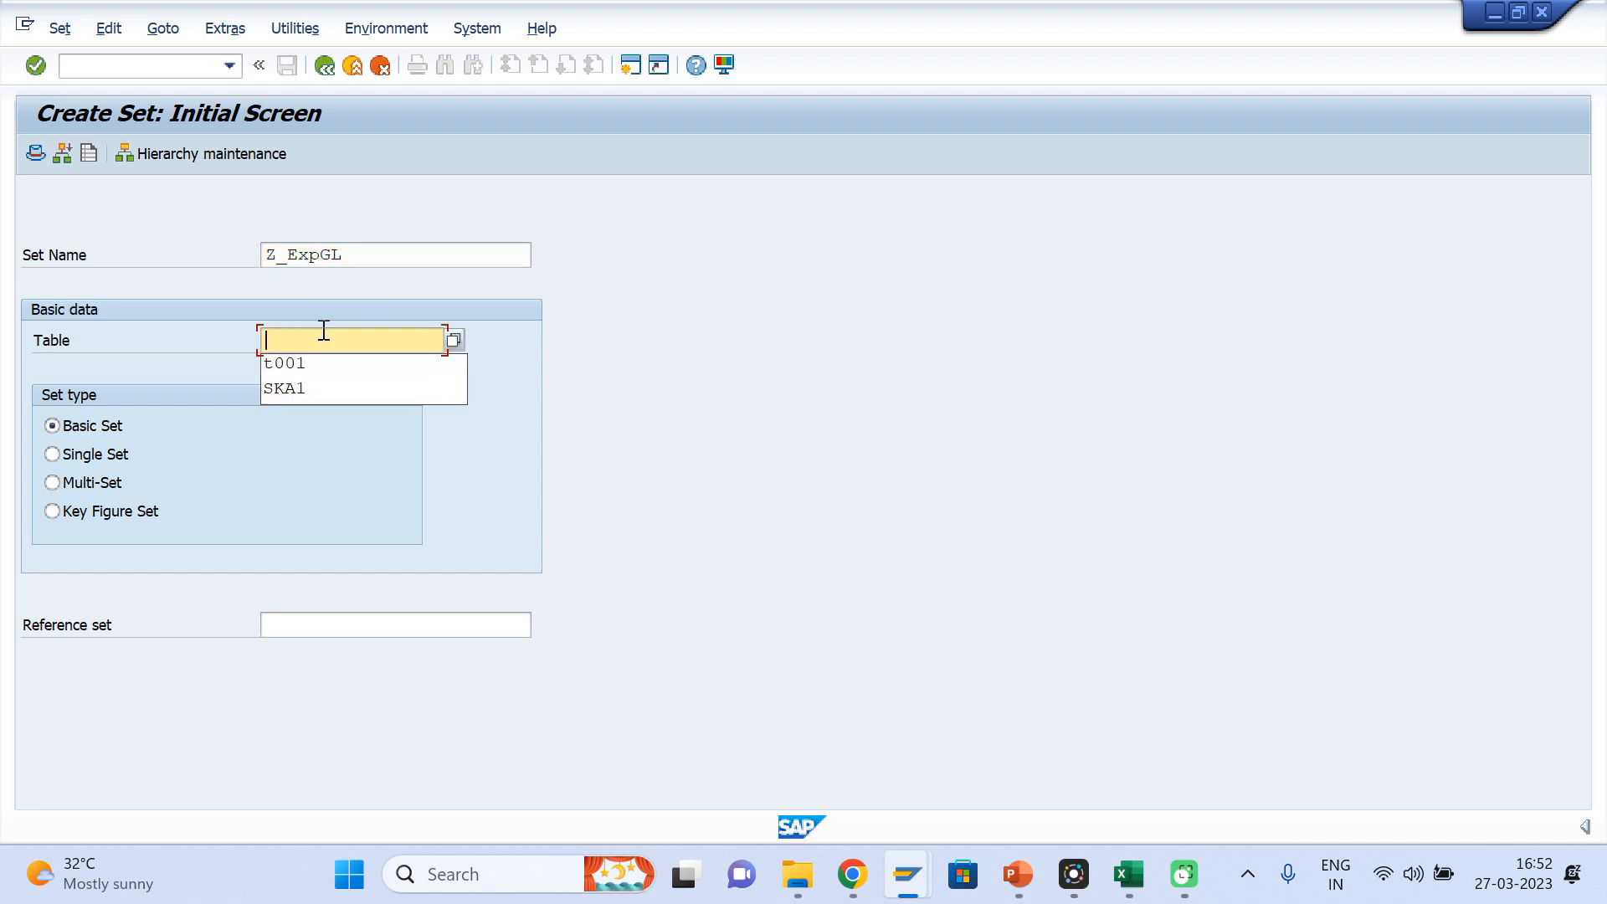
{"action": "key", "text": "Down"}
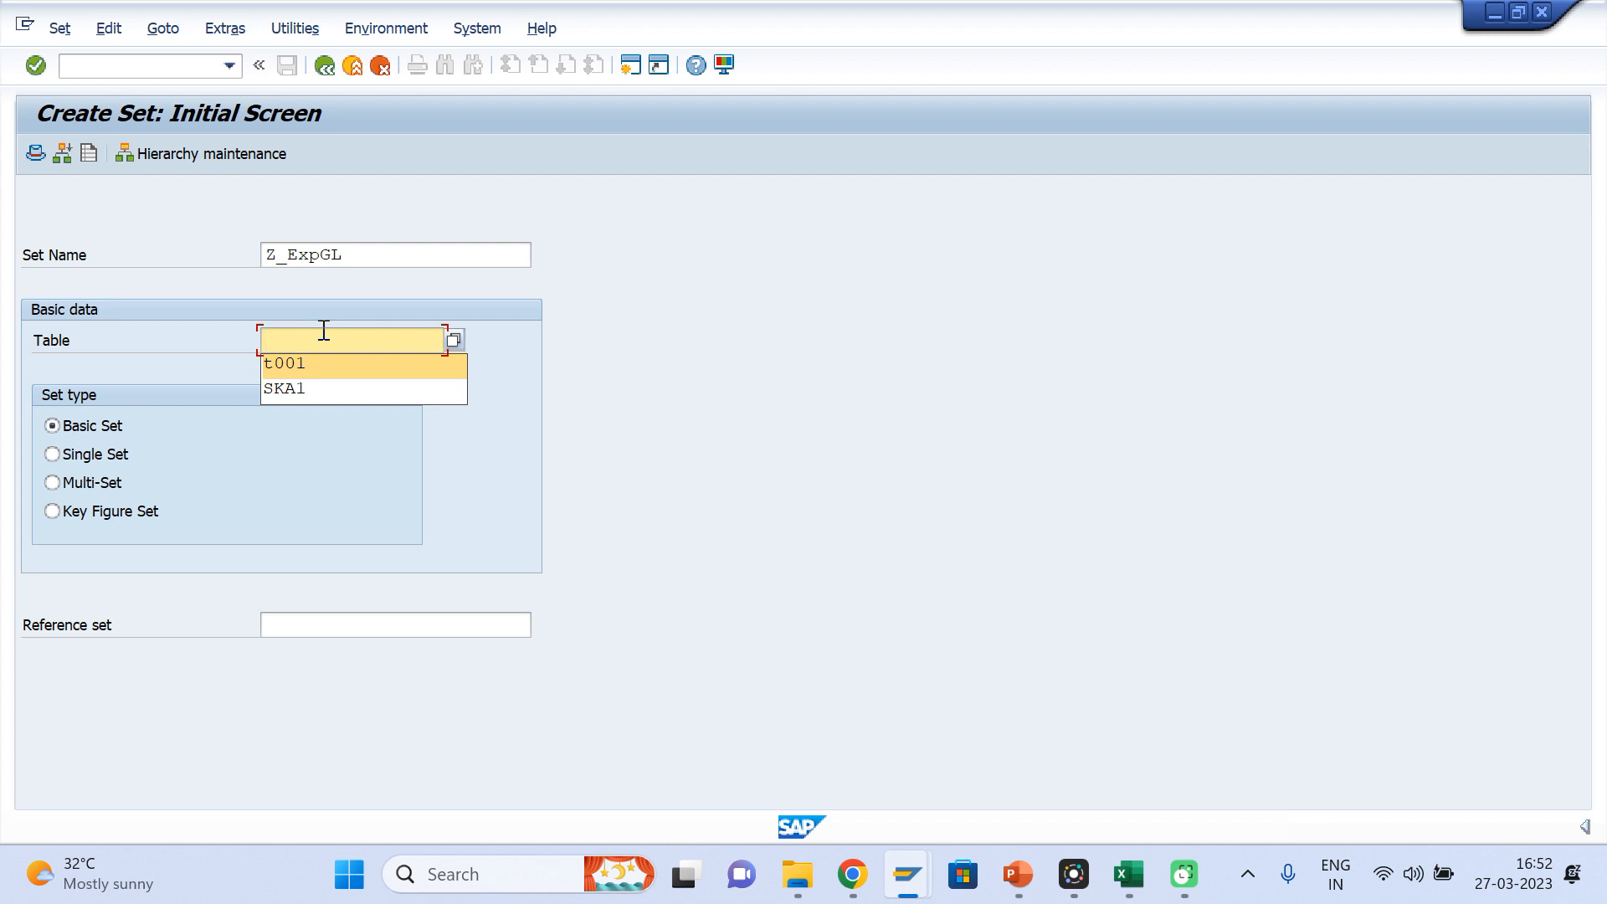
{"action": "key", "text": "Down"}
{"action": "key", "text": "Return"}
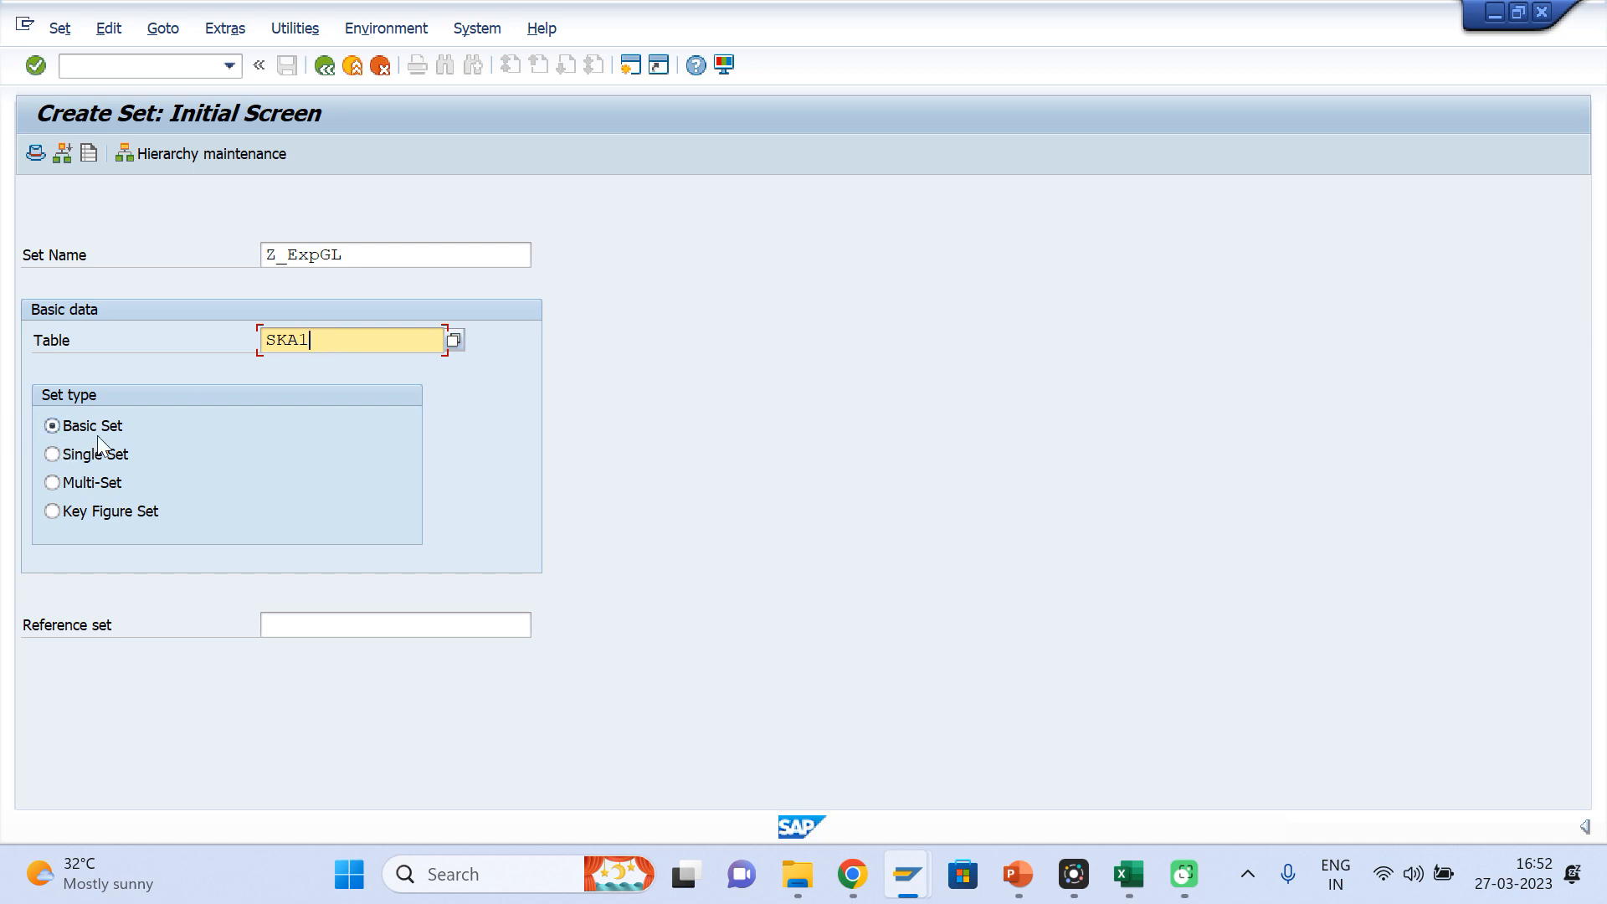
Proceed with the basic set and specify SAKNR as its table field name
{"action": "key", "text": "Return"}
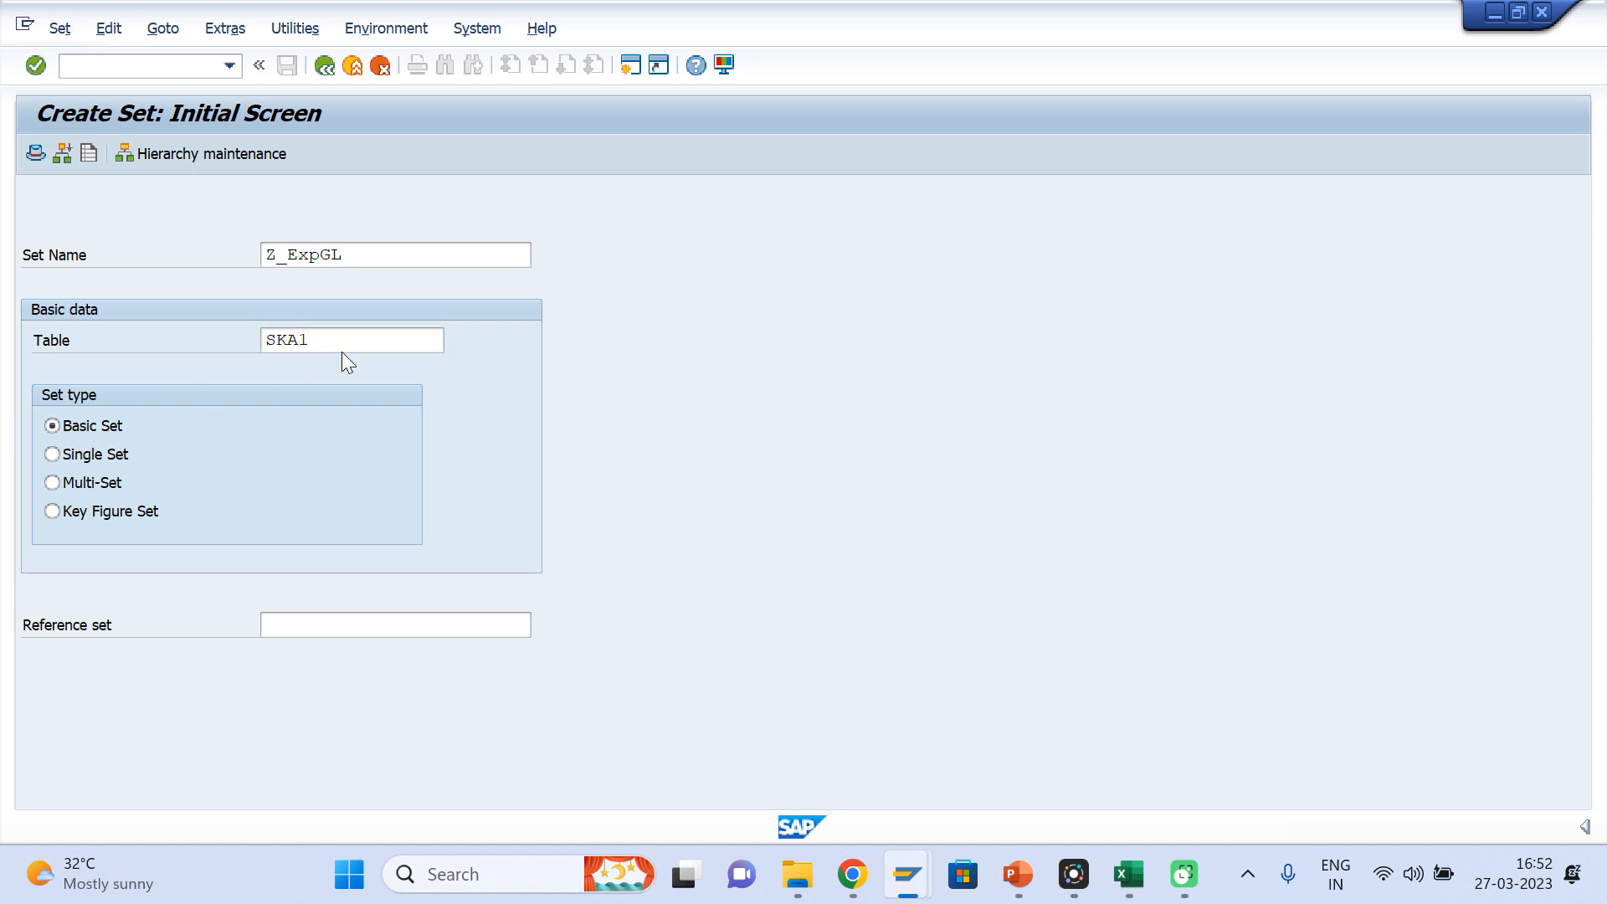
{"action": "key", "text": "BackSpace"}
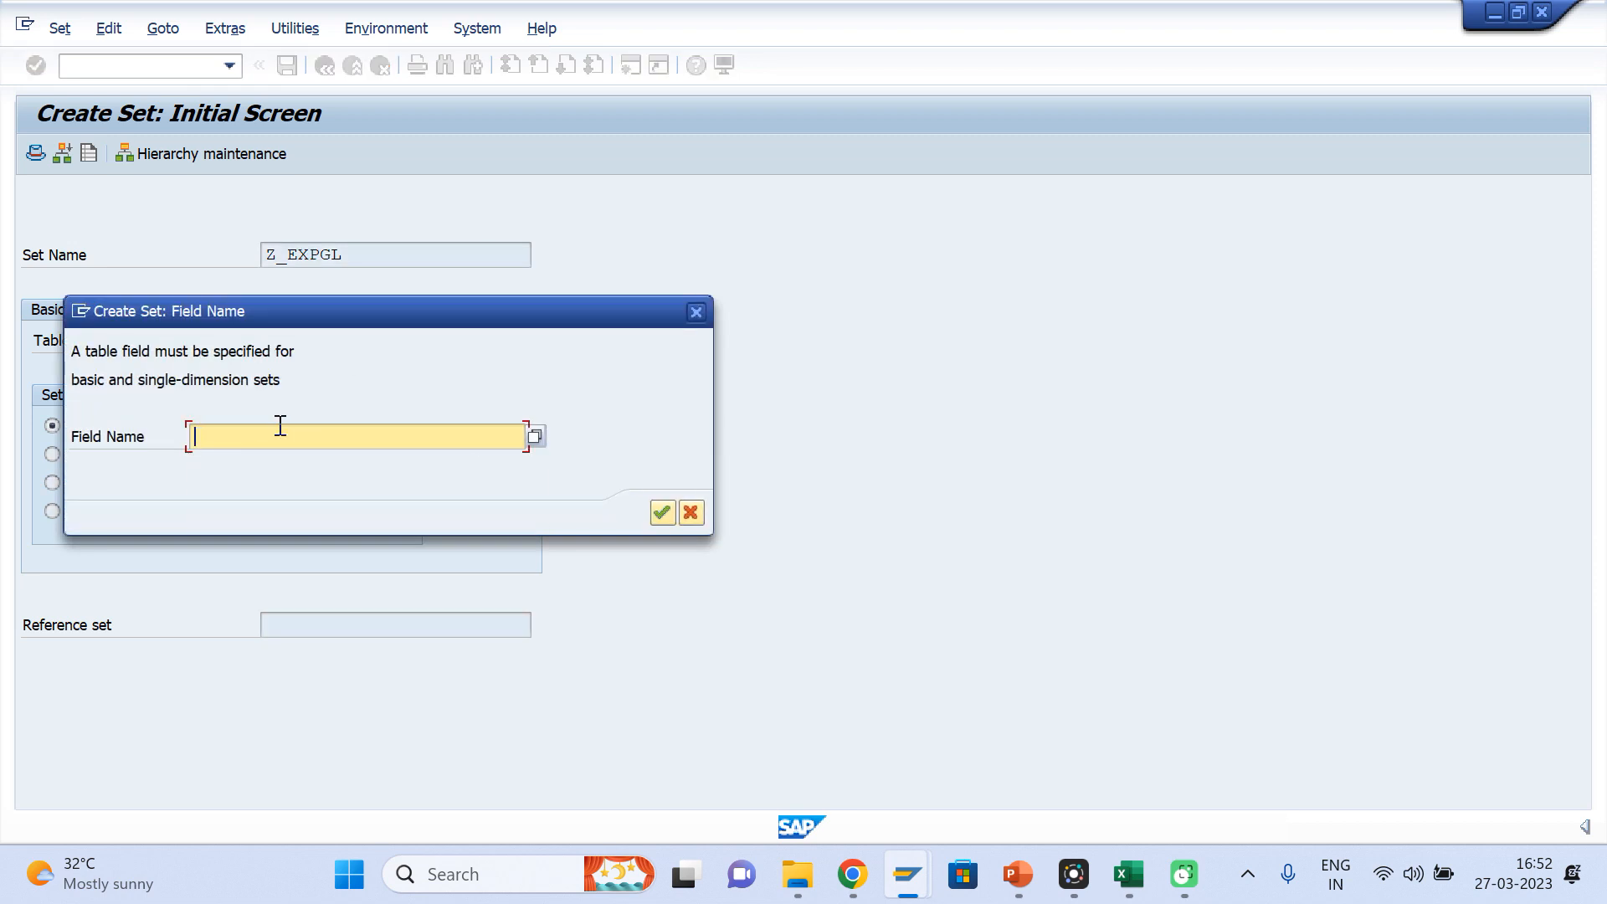
{"action": "key", "text": "Down"}
{"action": "key", "text": "Down"}
{"action": "key", "text": "Return"}
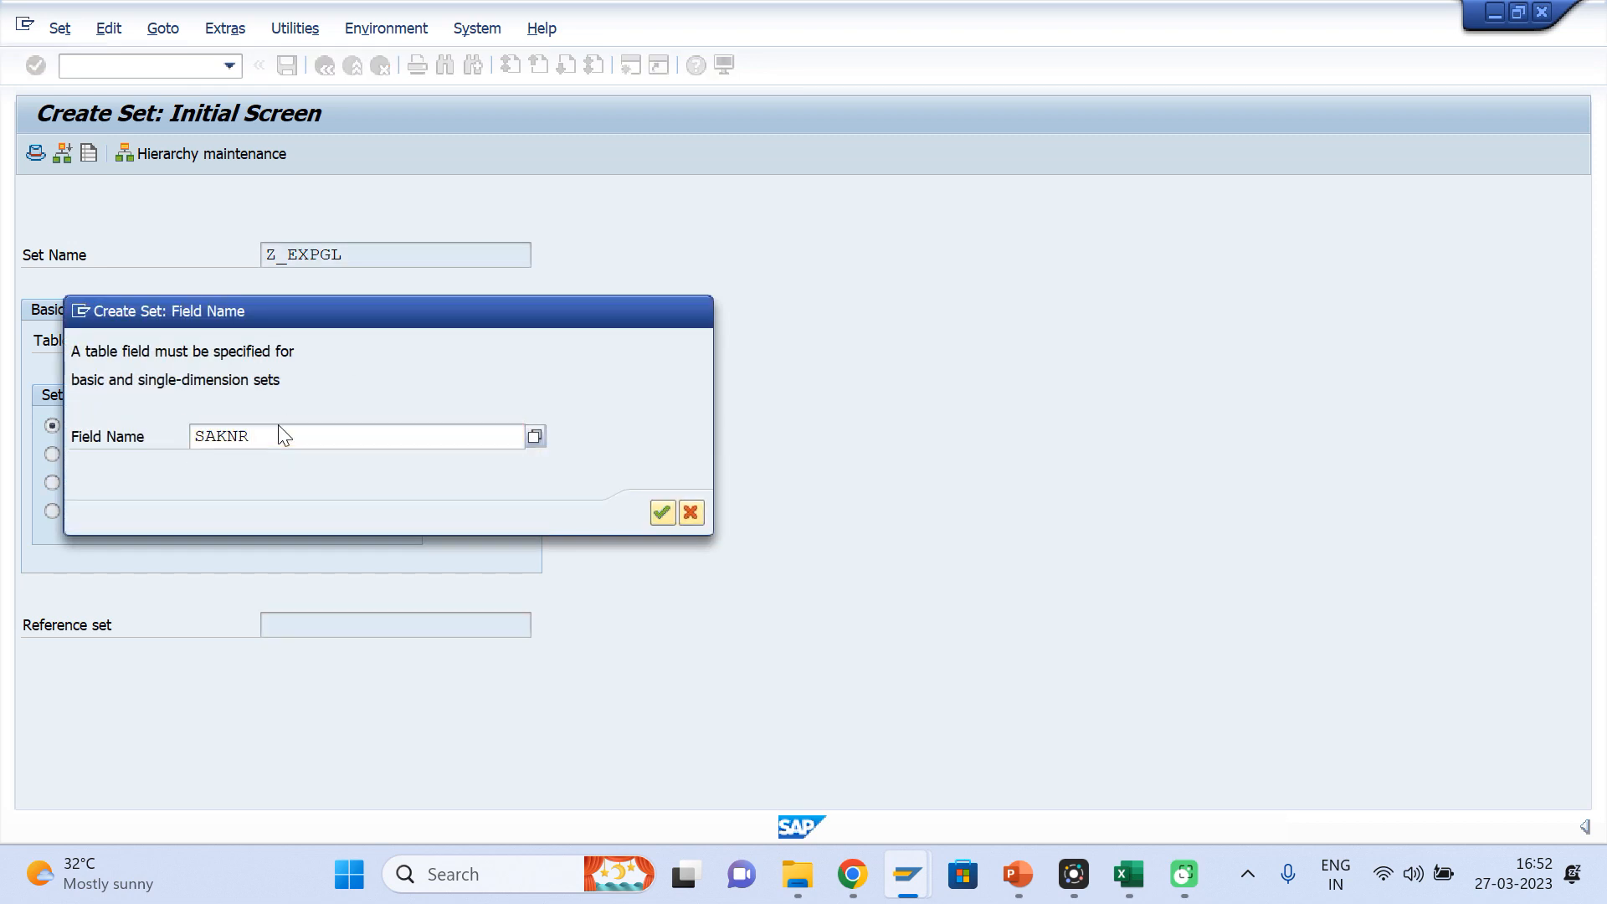
{"action": "key", "text": "Return"}
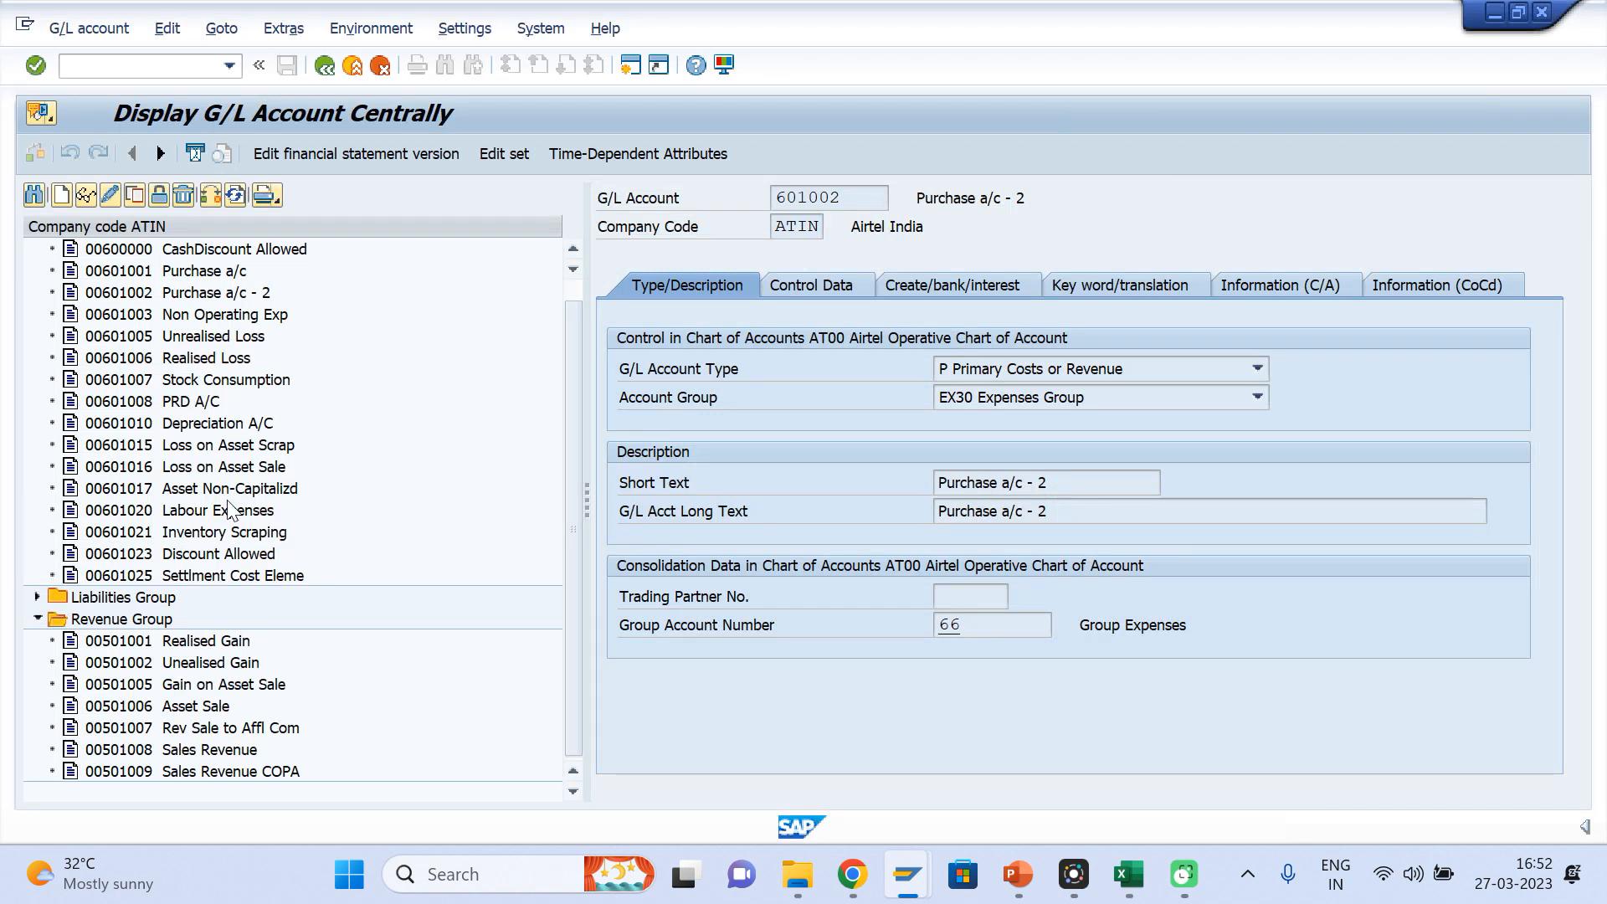
Check the Expenses Group account numbers, and enter the expense set's value range from 600000 to 699999
{"action": "left_click_drag", "start_coordinate": [570, 330], "coordinate": [568, 288]}
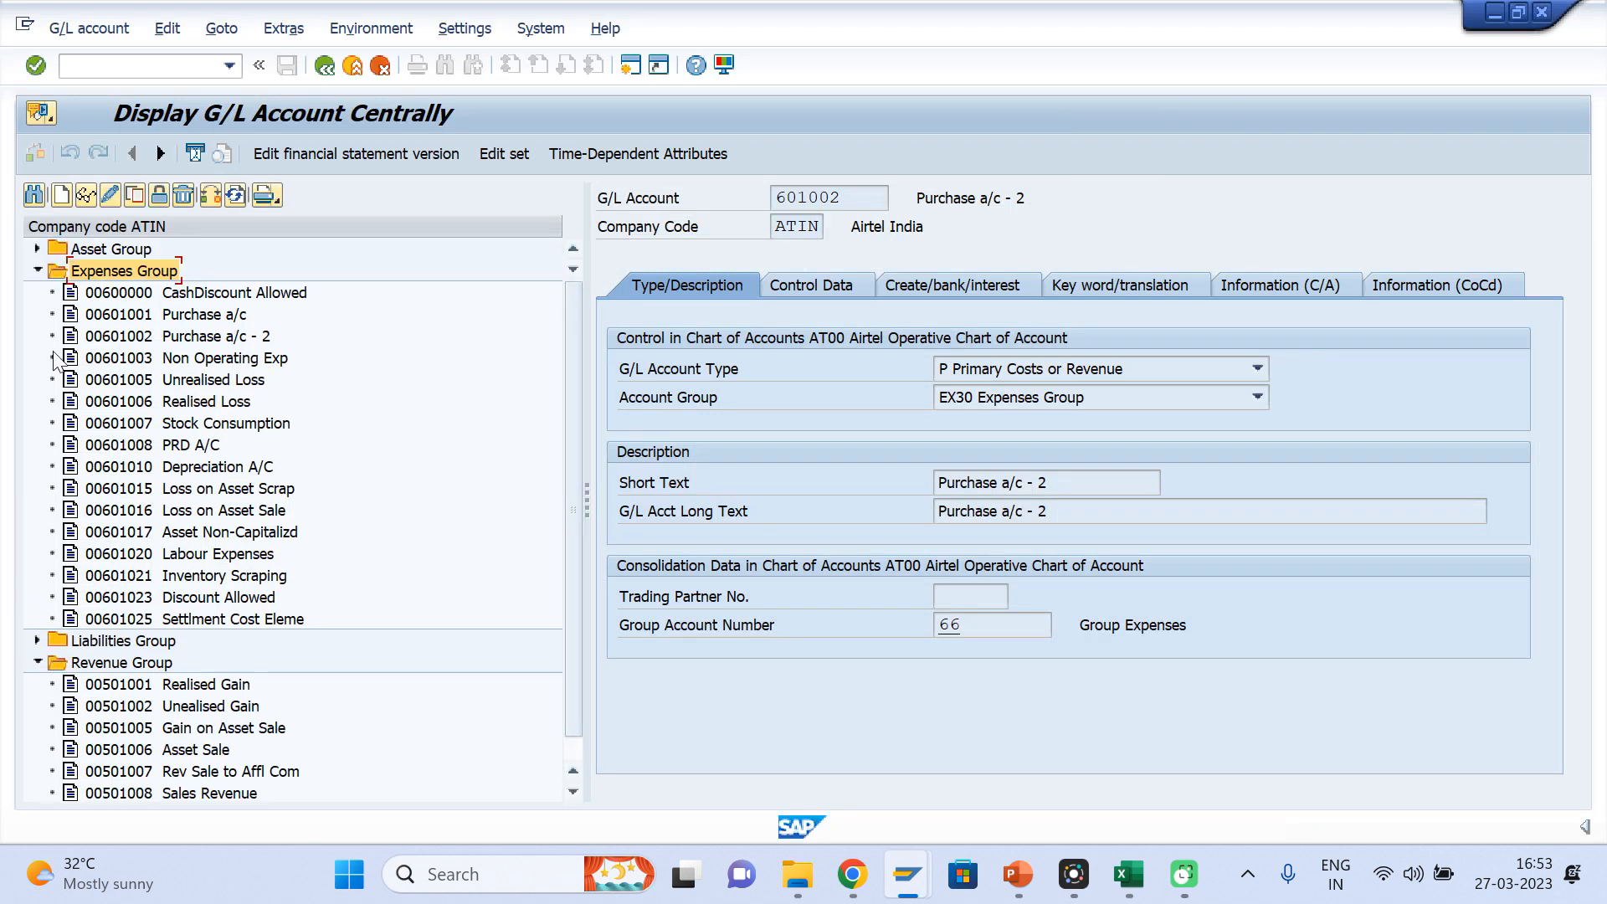
{"action": "left_click", "coordinate": [116, 295]}
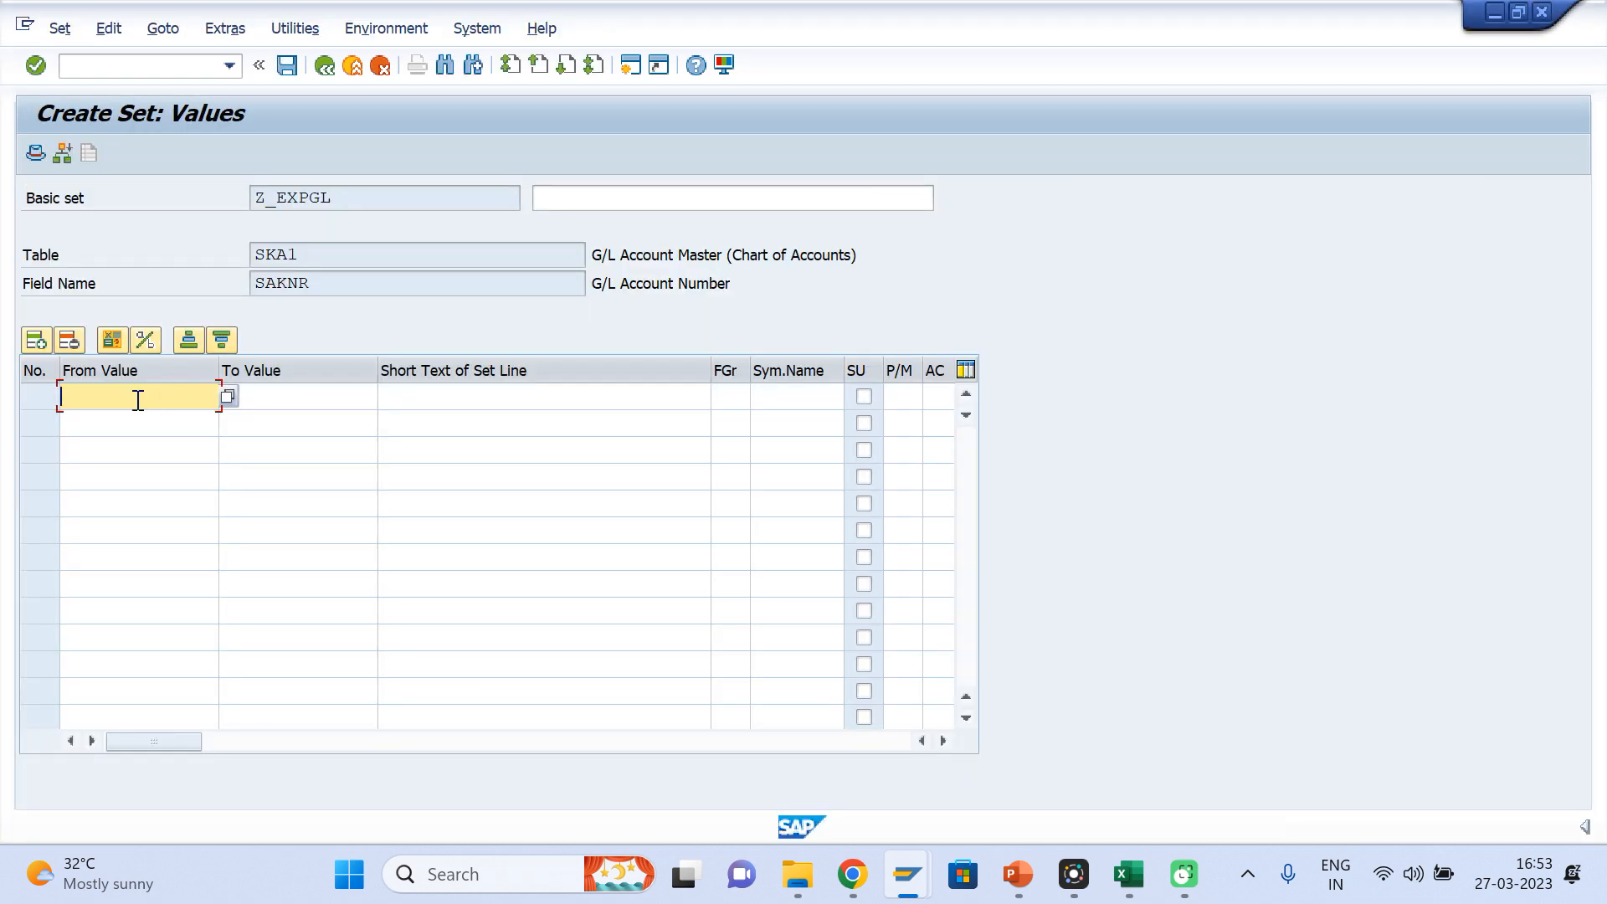
{"action": "type", "text": "600000"}
{"action": "key", "text": "Tab"}
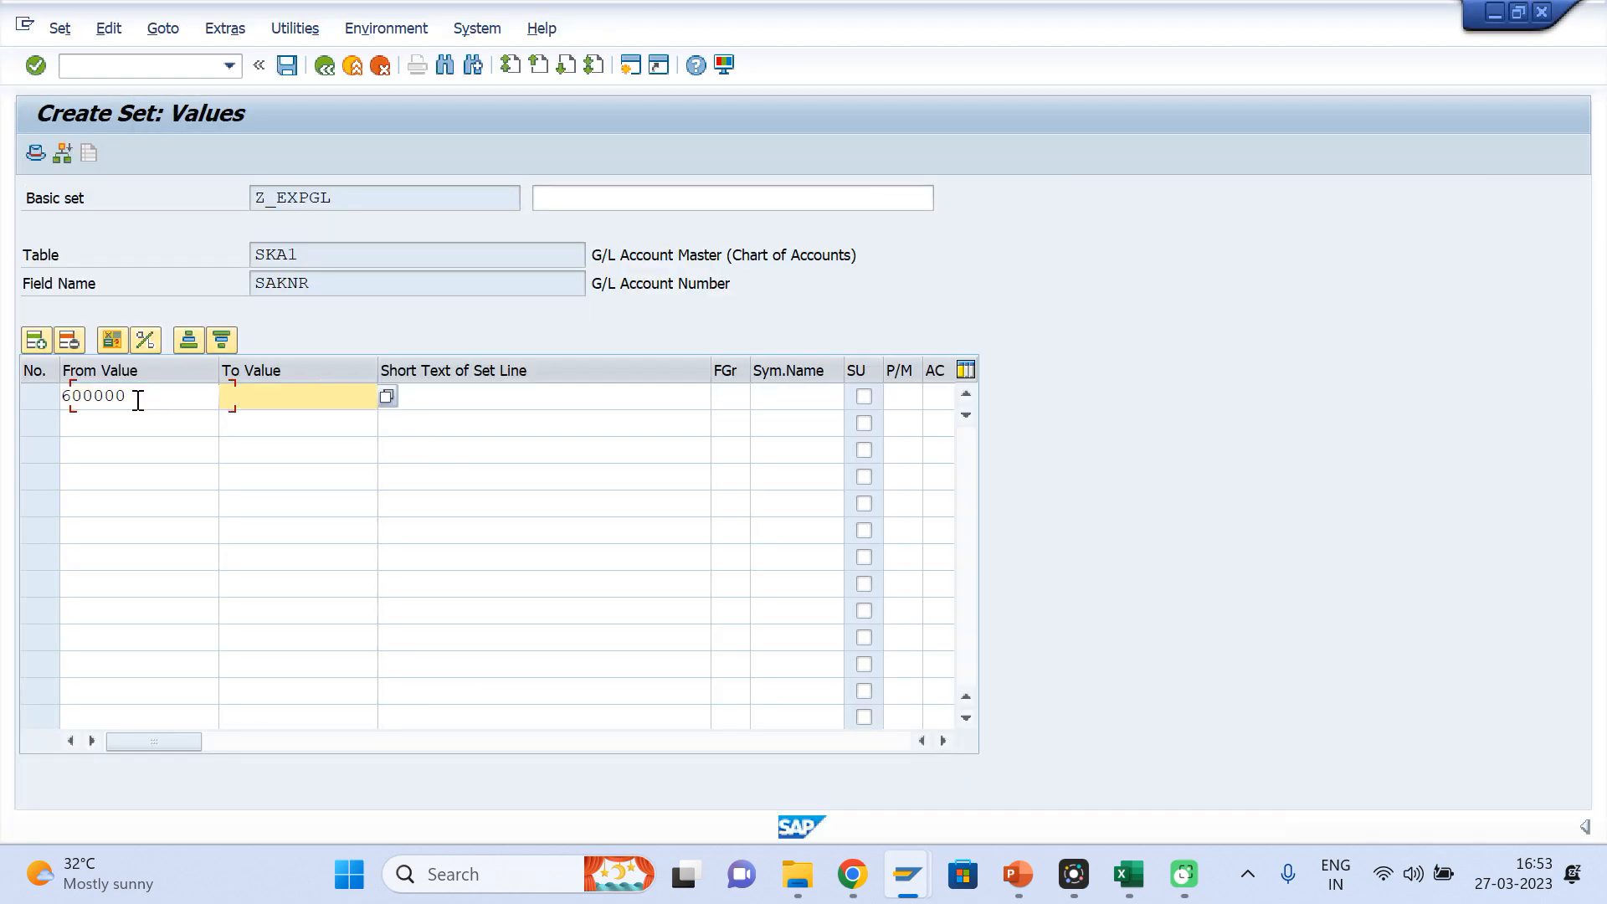
{"action": "type", "text": "699999"}
{"action": "key", "text": "Return"}
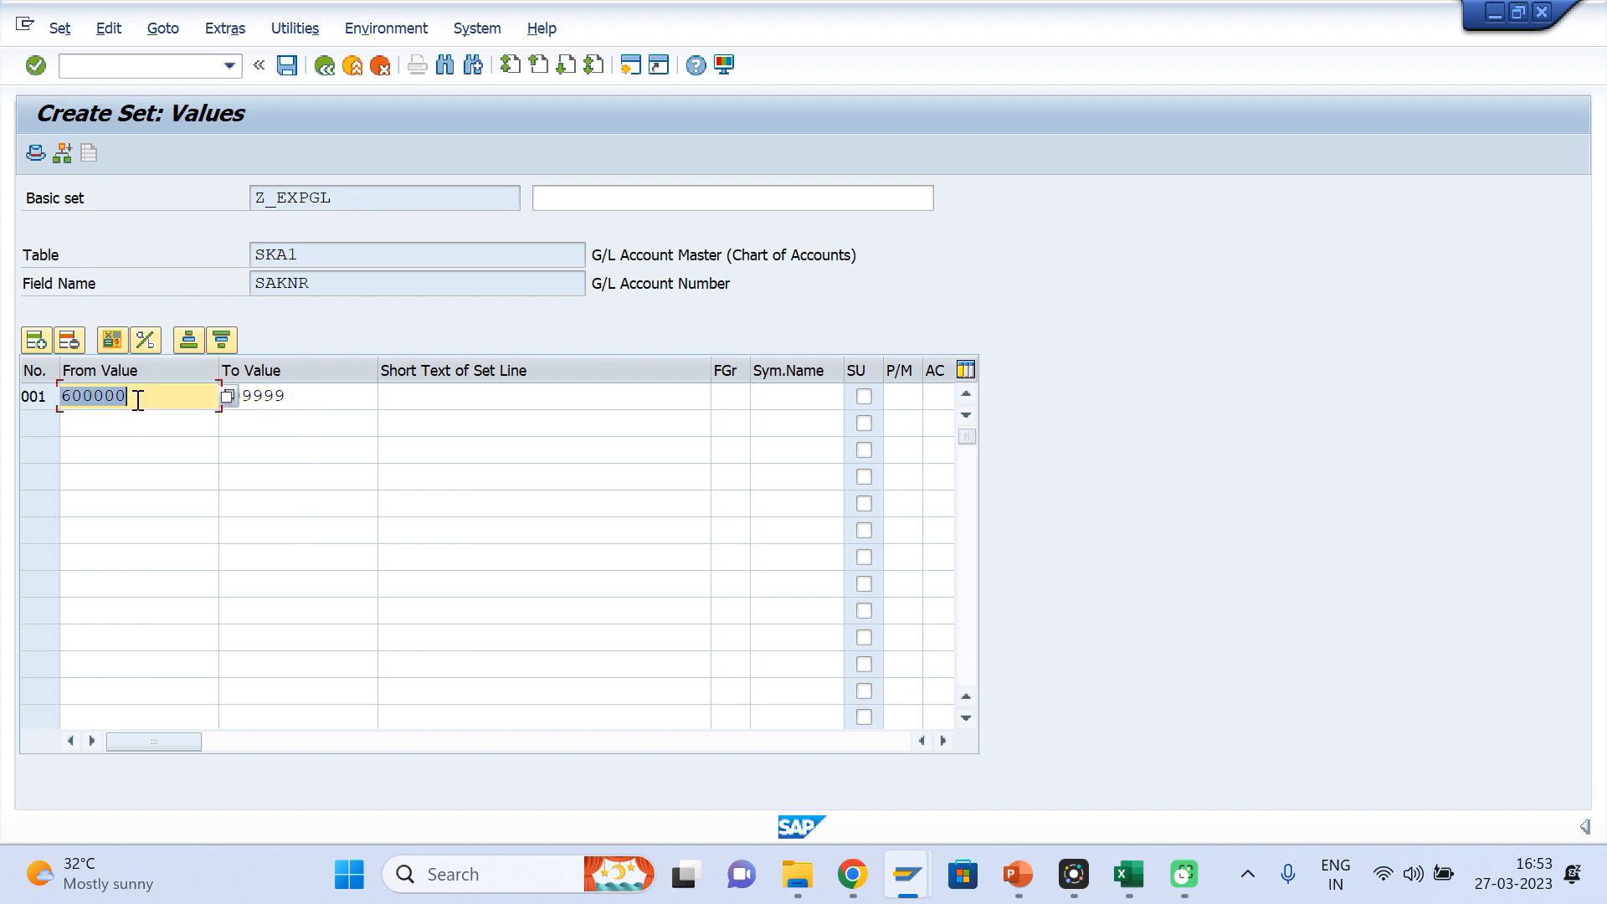
Describe the basic set Z_EXPGL as "Expense GL Set"
{"action": "left_click", "coordinate": [549, 204]}
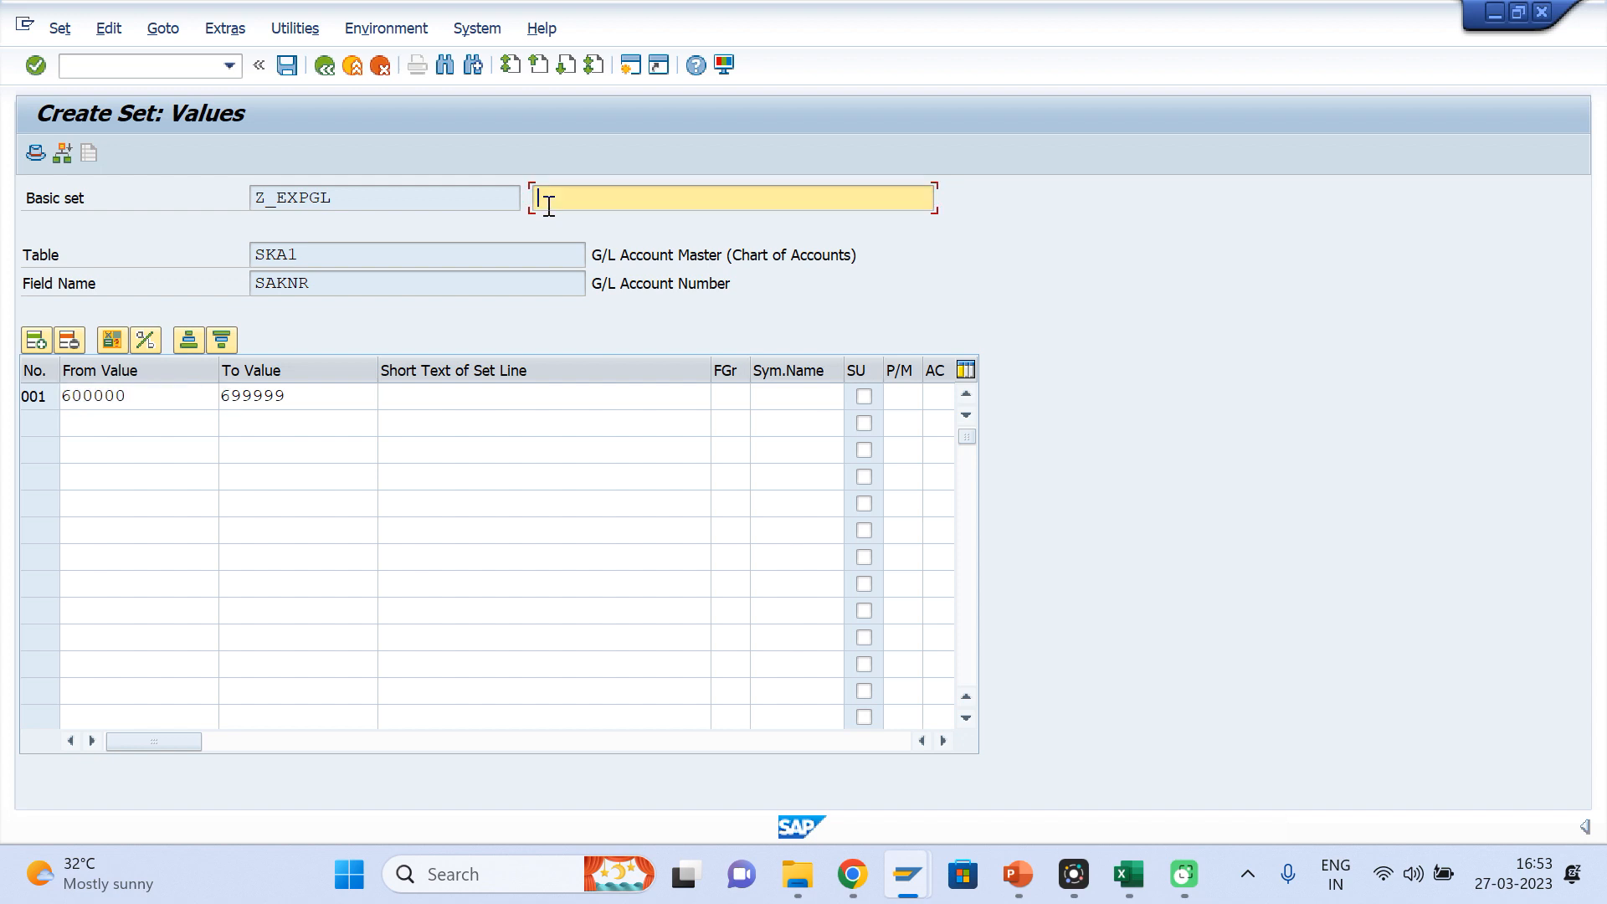
{"action": "type", "text": "Expense GL Set"}
{"action": "key", "text": "Return"}
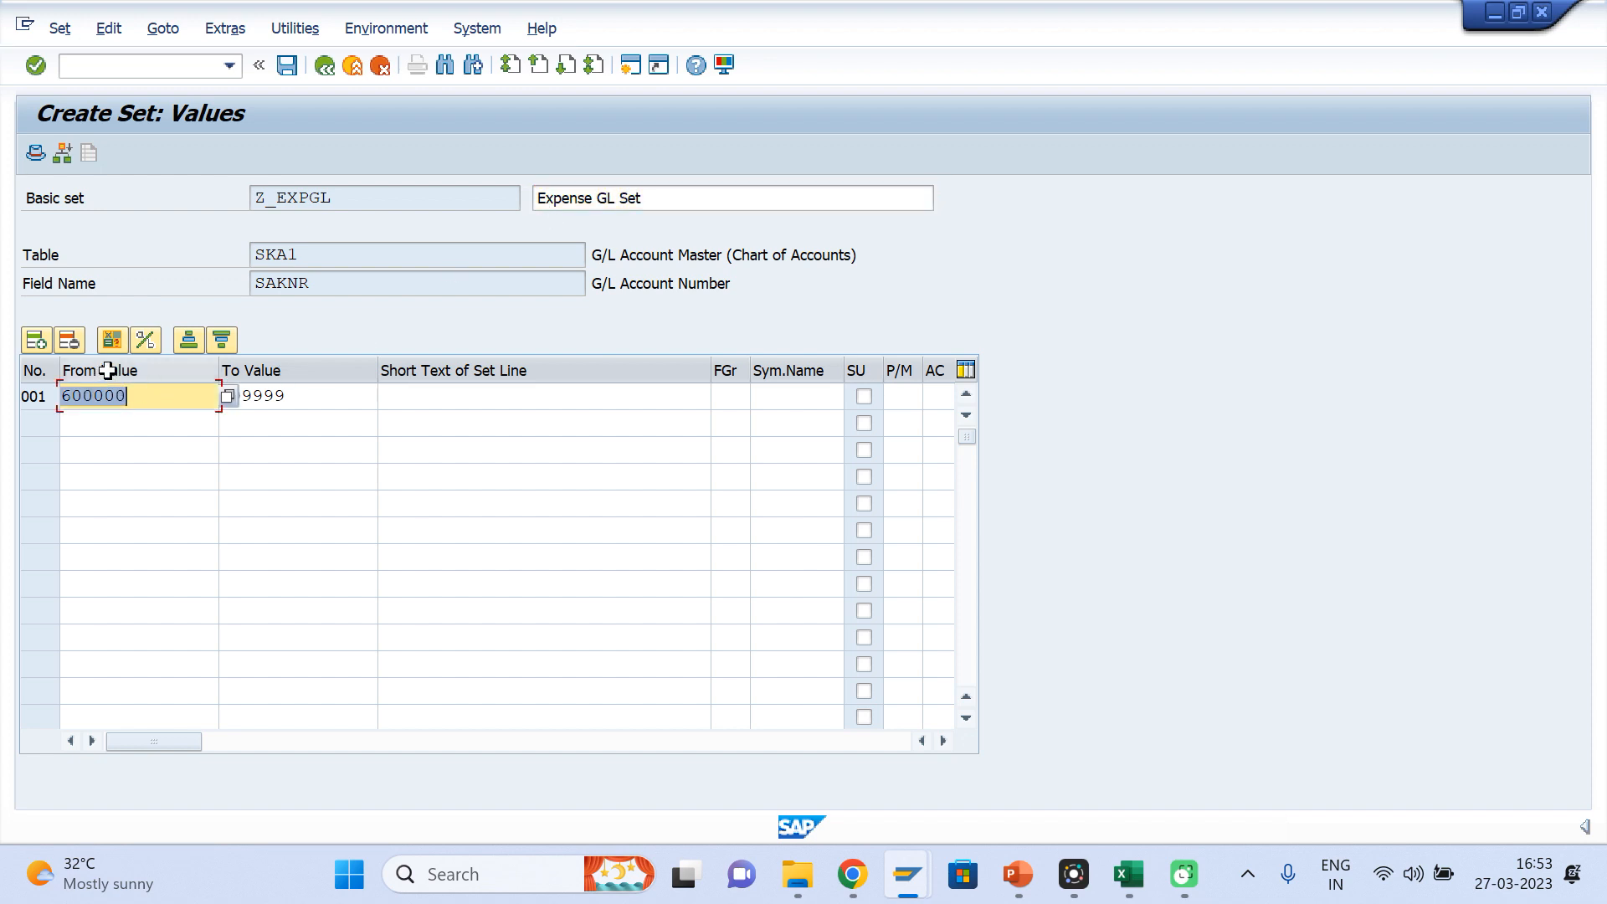
Check the expense set's value range and field name, and save the set
{"action": "left_click", "coordinate": [295, 393]}
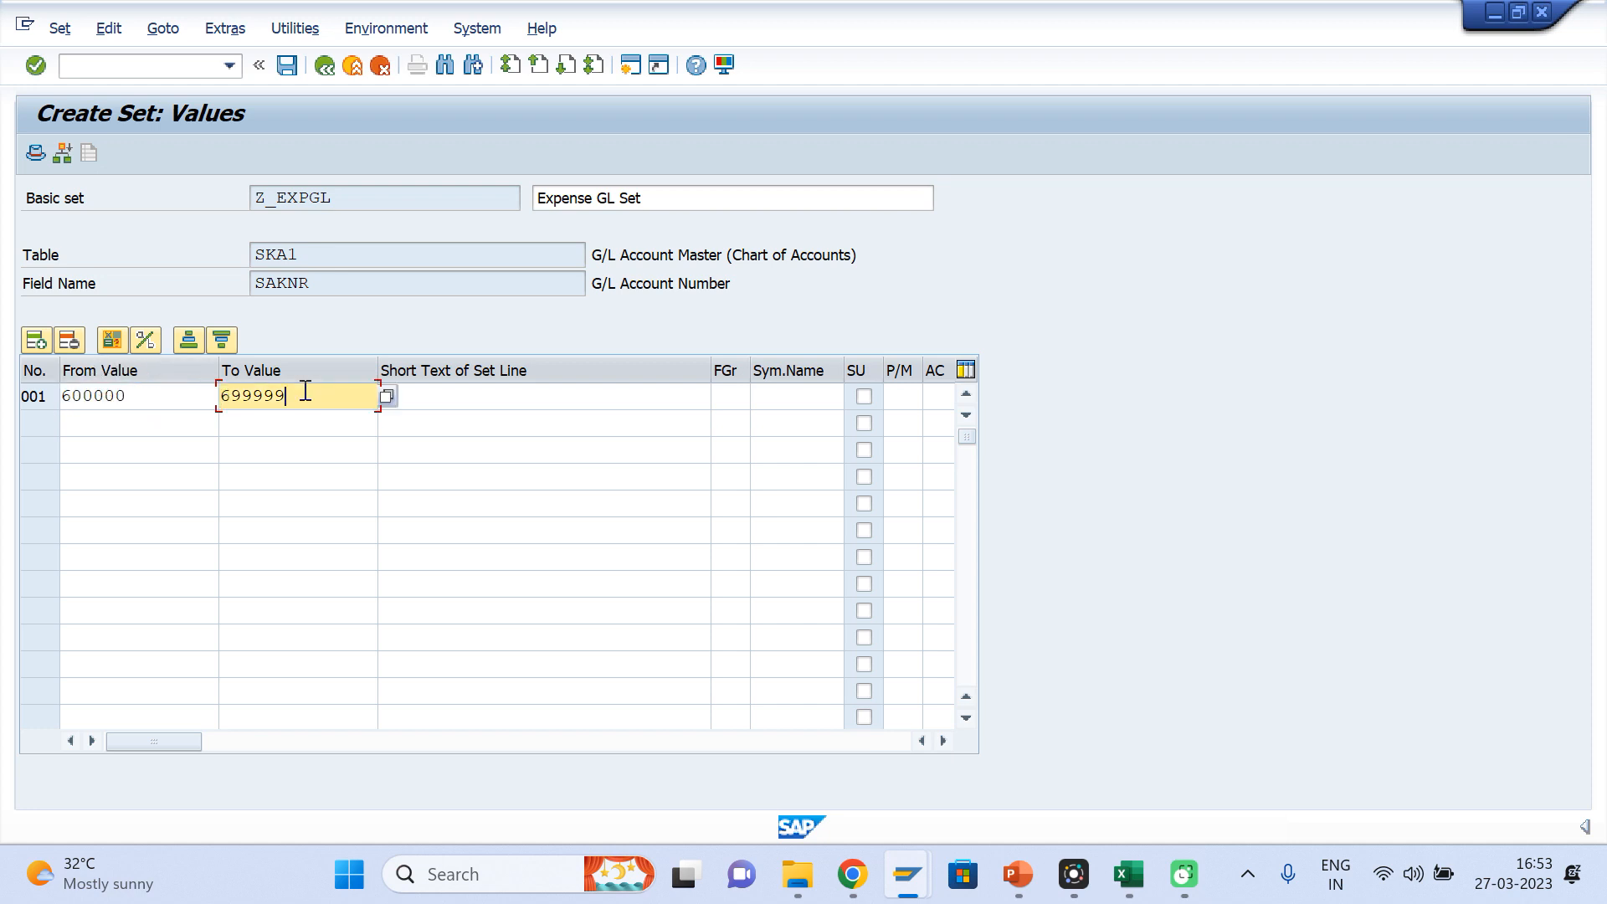
{"action": "left_click_drag", "start_coordinate": [320, 285], "coordinate": [225, 282]}
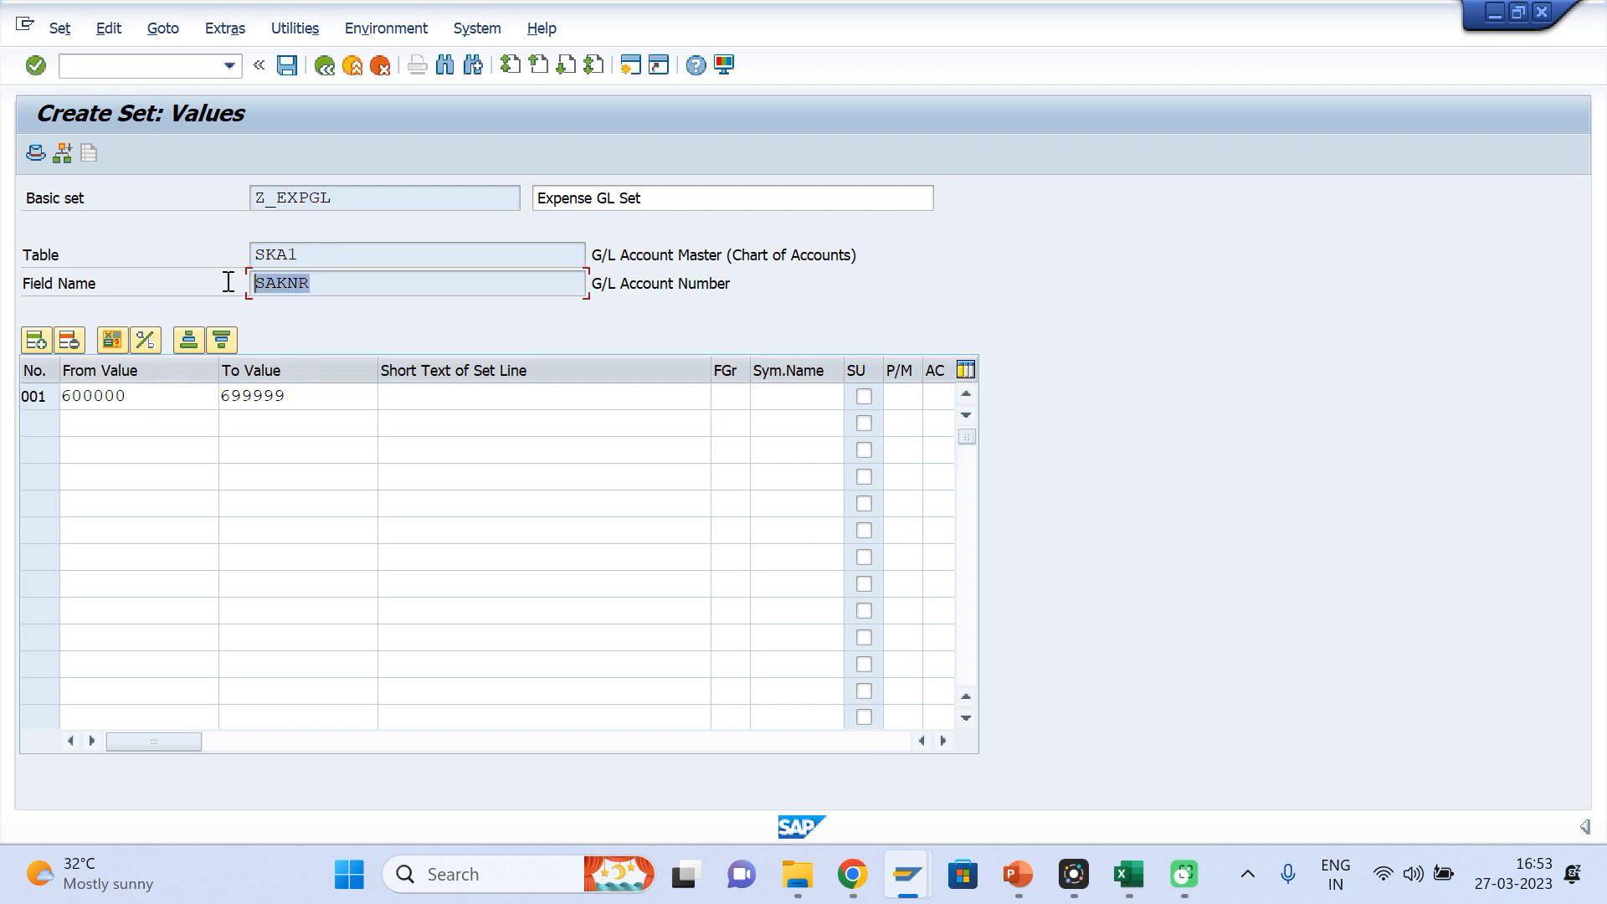
{"action": "left_click", "coordinate": [288, 66]}
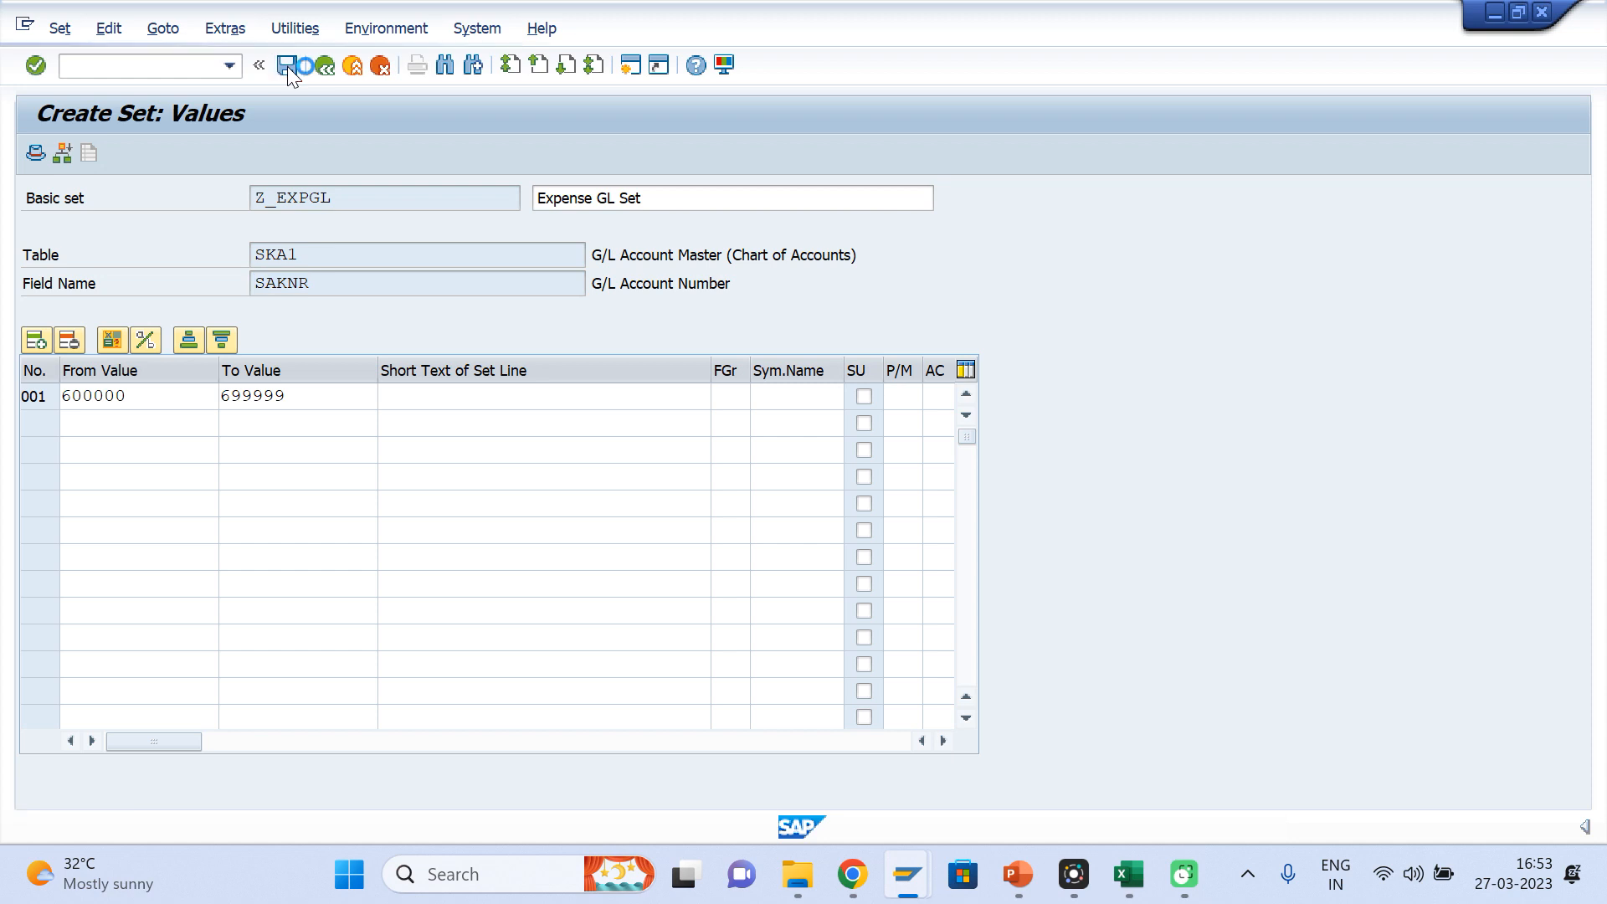
Start creating another basic set named Z_REVGL on table SKA1 with field SAKNR
{"action": "left_click", "coordinate": [357, 253]}
{"action": "key", "text": "BackSpace"}
{"action": "key", "text": "BackSpace"}
{"action": "key", "text": "BackSpace"}
{"action": "key", "text": "BackSpace"}
{"action": "key", "text": "BackSpace"}
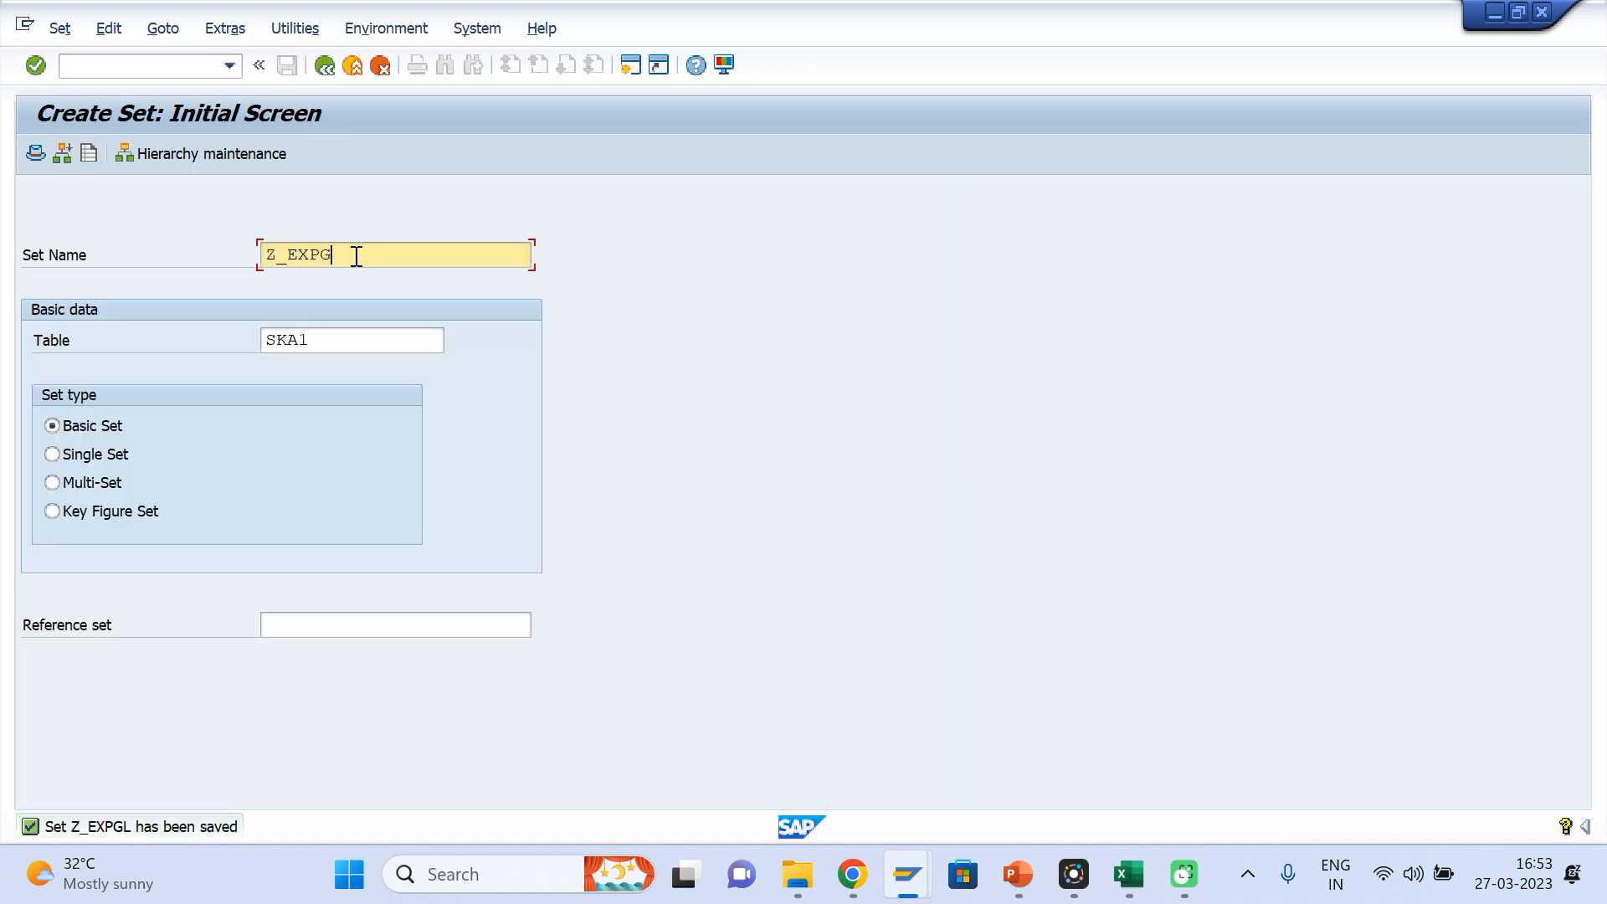
{"action": "type", "text": "REVGL"}
{"action": "key", "text": "Return"}
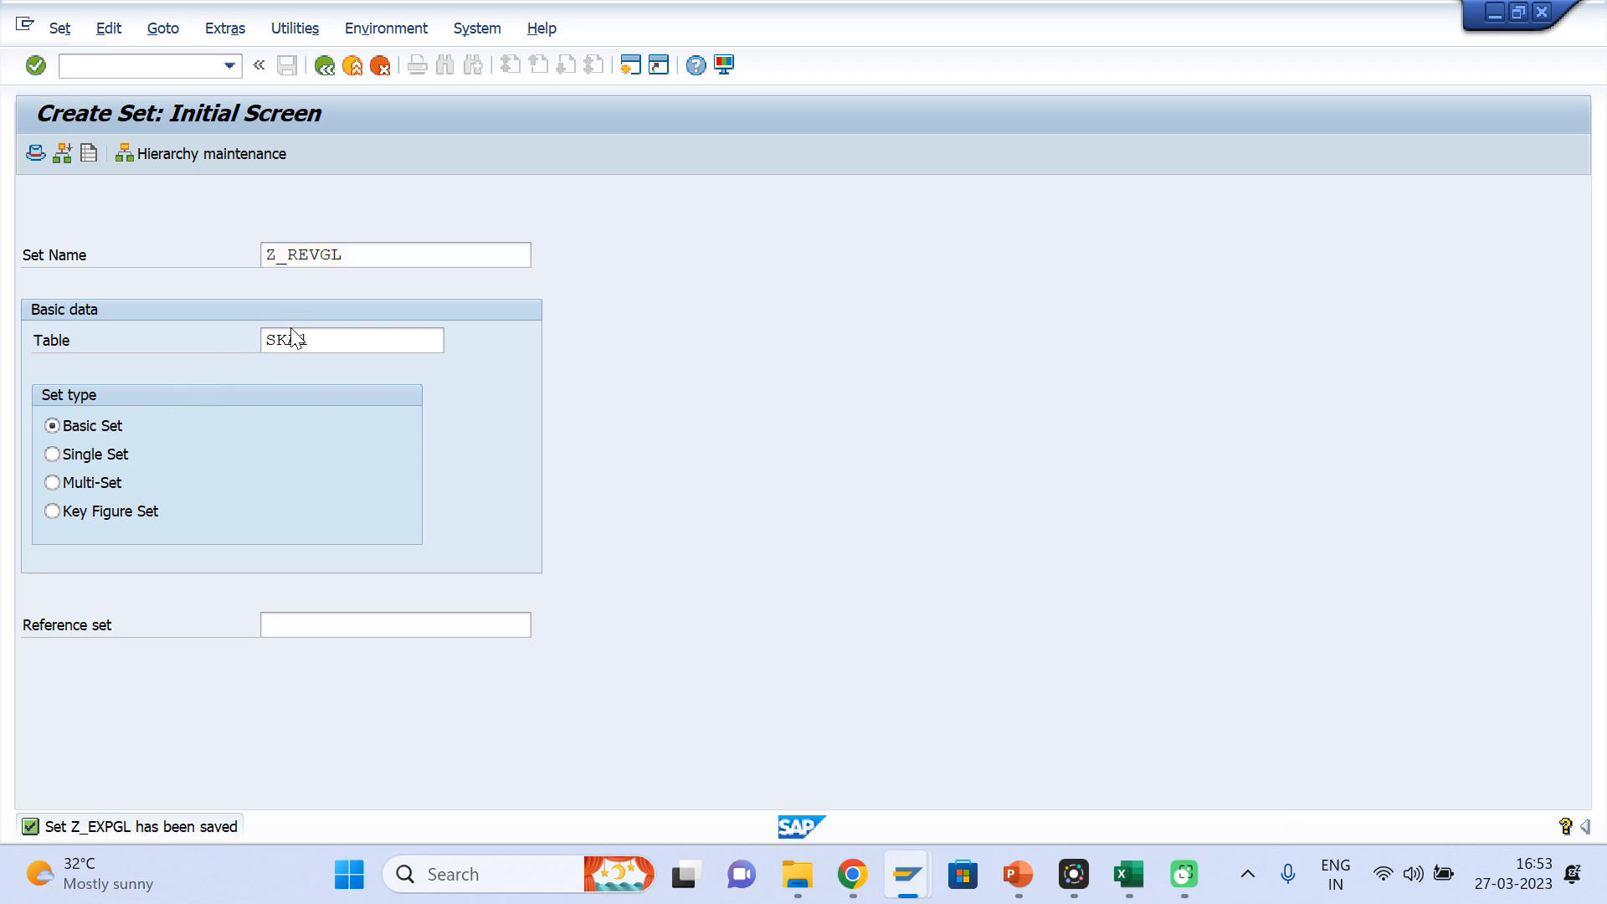
{"action": "key", "text": "Return"}
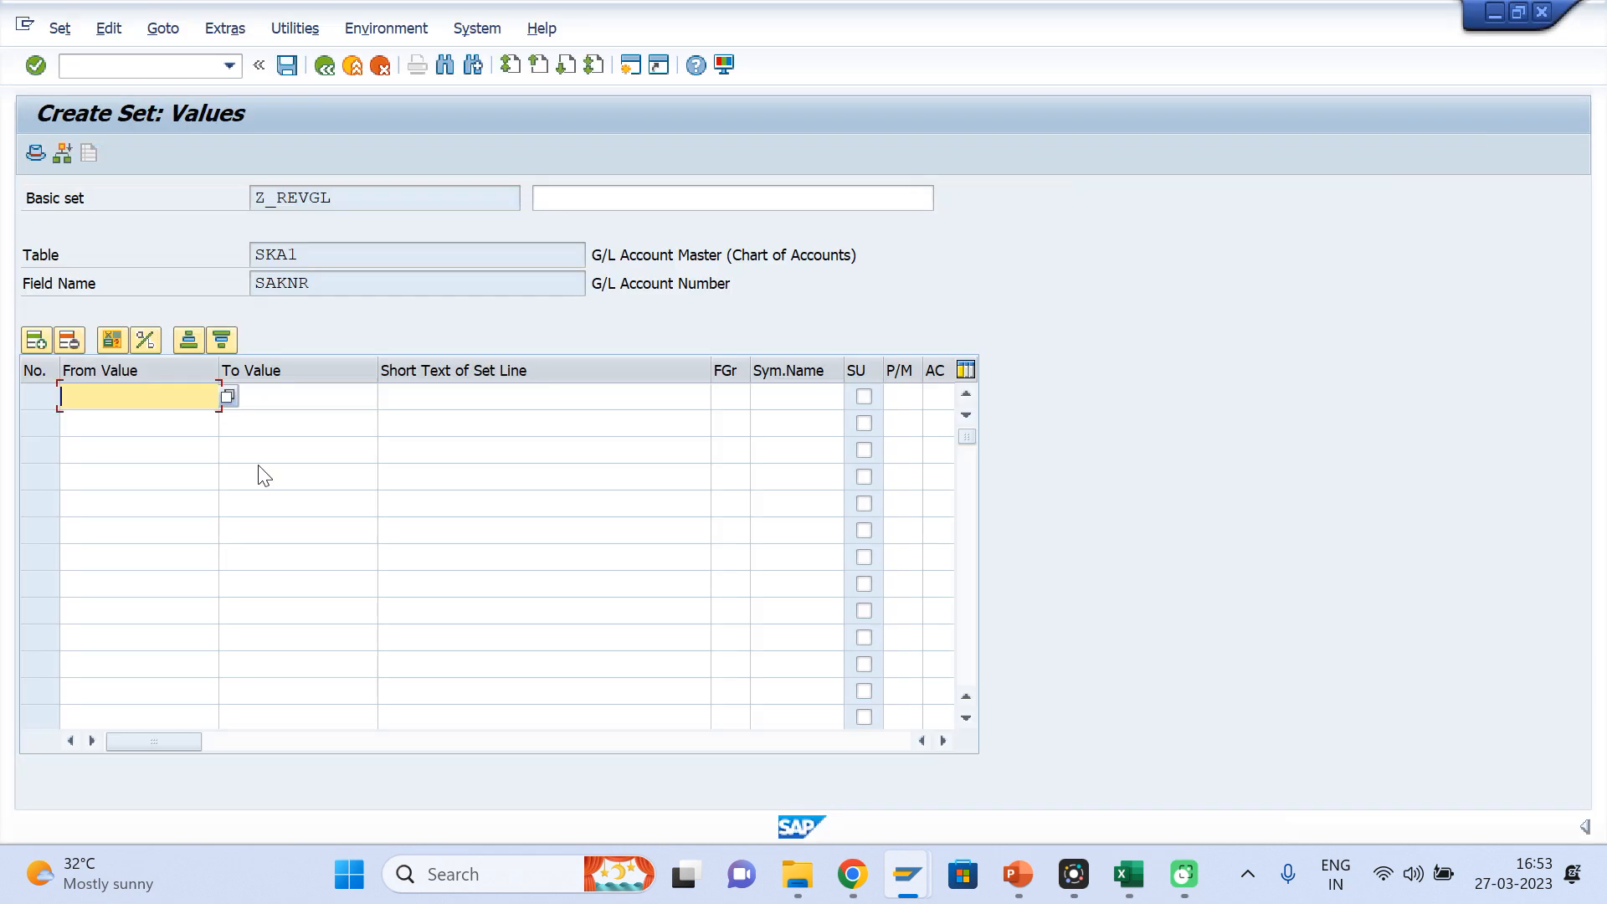
Enter the revenue set's value range from 500000 to 599999
{"action": "type", "text": "5000000"}
{"action": "key", "text": "BackSpace"}
{"action": "key", "text": "Tab"}
{"action": "type", "text": "599999"}
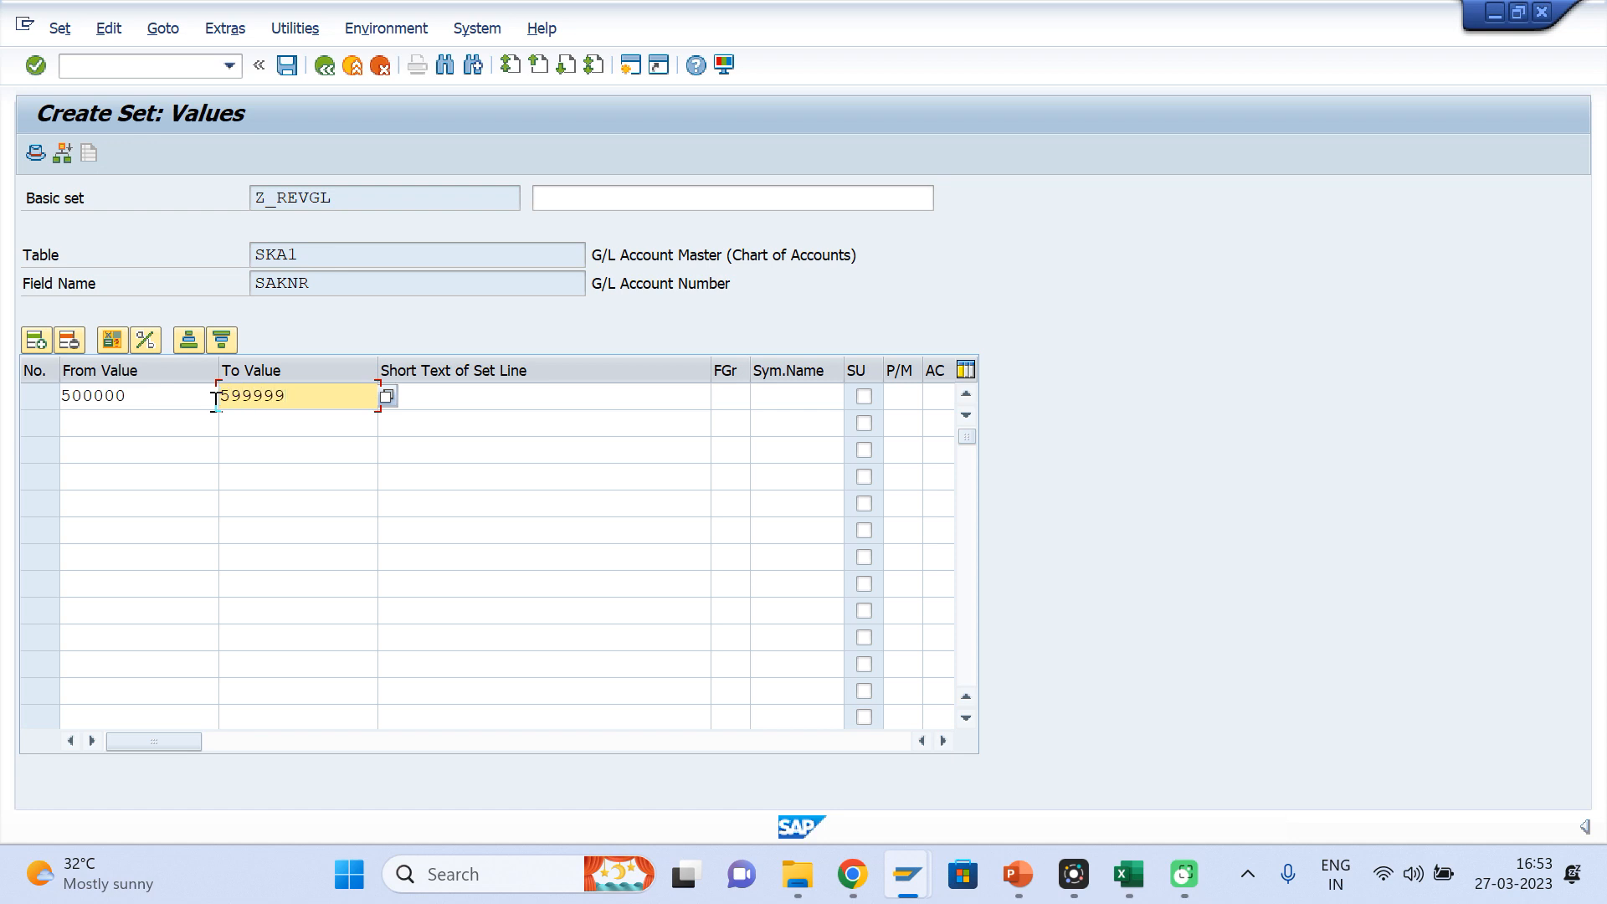
{"action": "key", "text": "Return"}
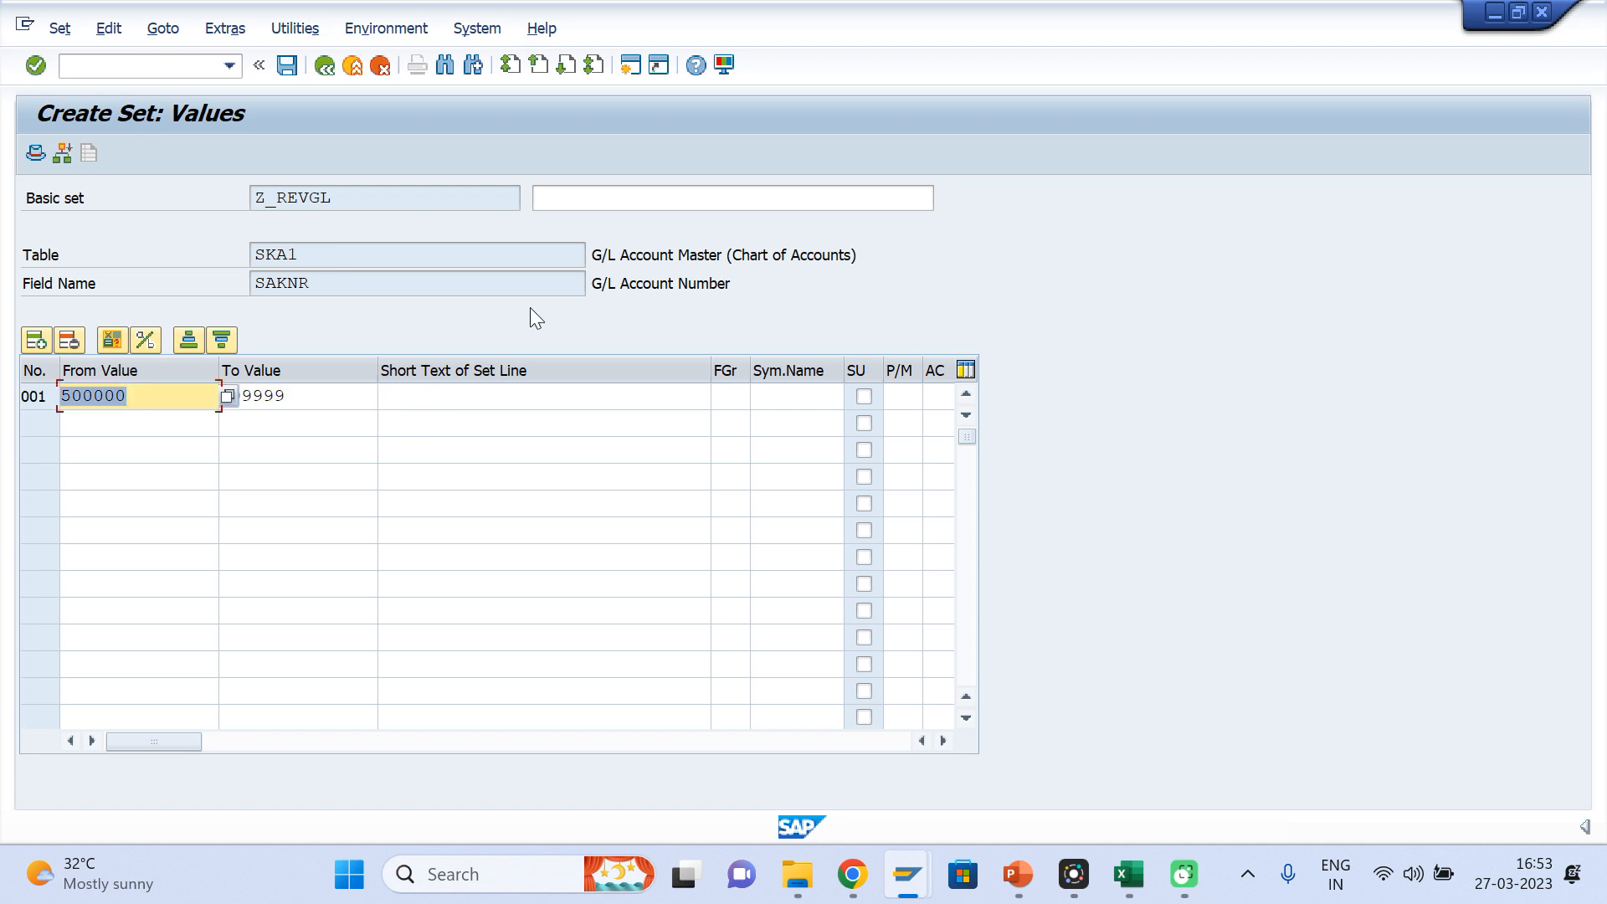
Describe the basic set Z_REVGL as "Revenue GL list" and save it
{"action": "left_click", "coordinate": [576, 199]}
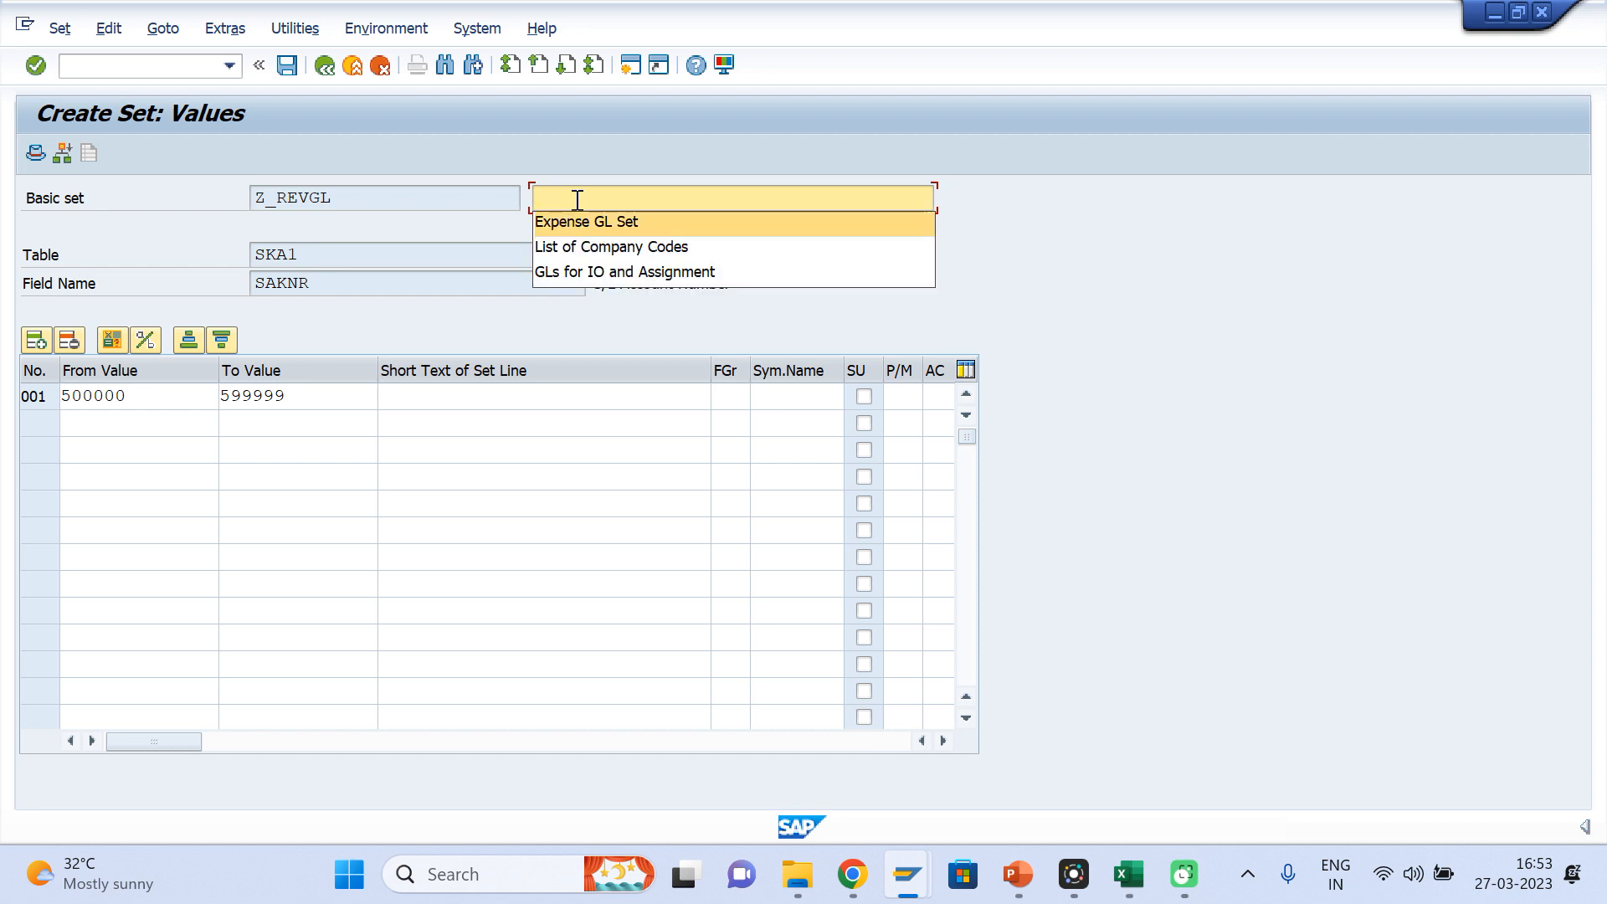
{"action": "type", "text": "rEVEN"}
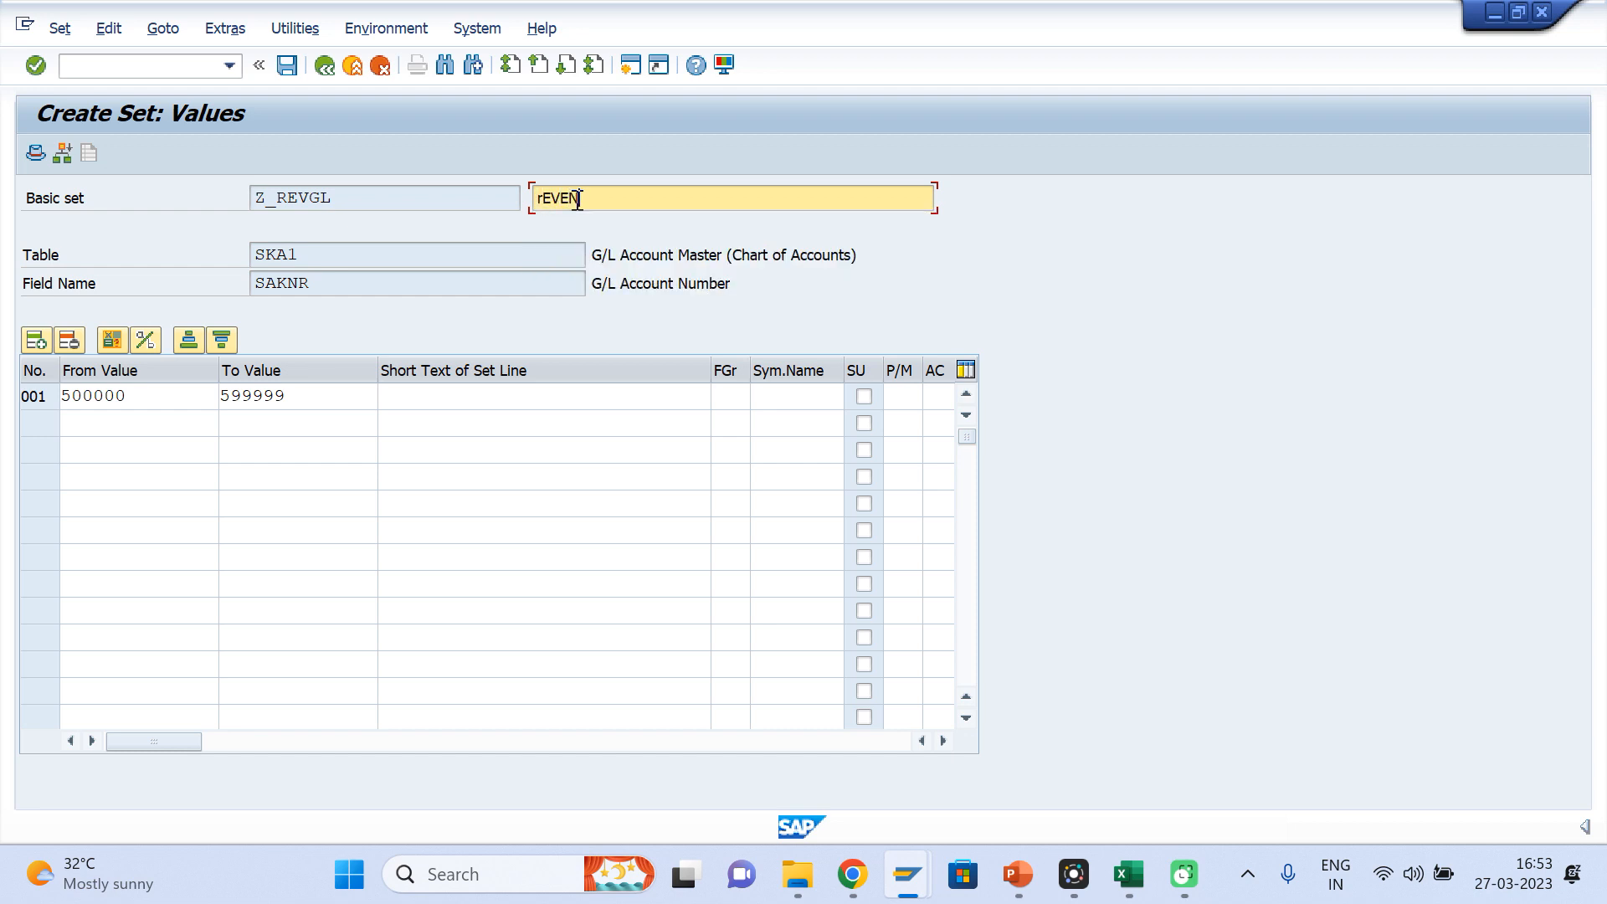
{"action": "key", "text": "BackSpace"}
{"action": "key", "text": "BackSpace"}
{"action": "key", "text": "BackSpace"}
{"action": "key", "text": "BackSpace"}
{"action": "key", "text": "BackSpace"}
{"action": "type", "text": "Revenue GL list"}
{"action": "key", "text": "Tab"}
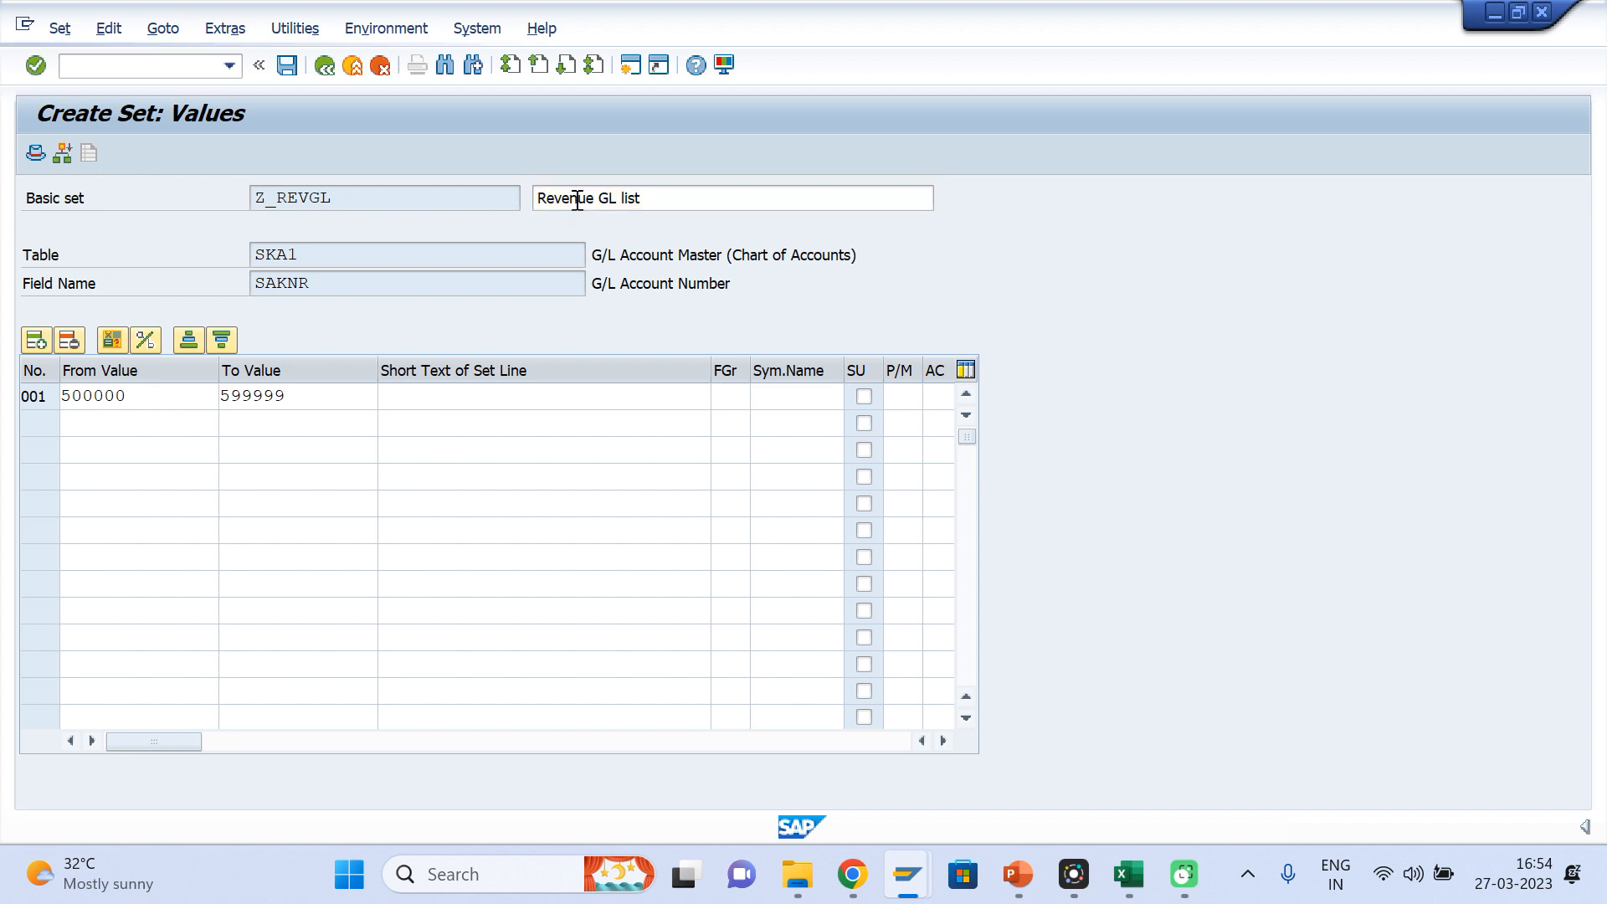
{"action": "key", "text": "ctrl+s"}
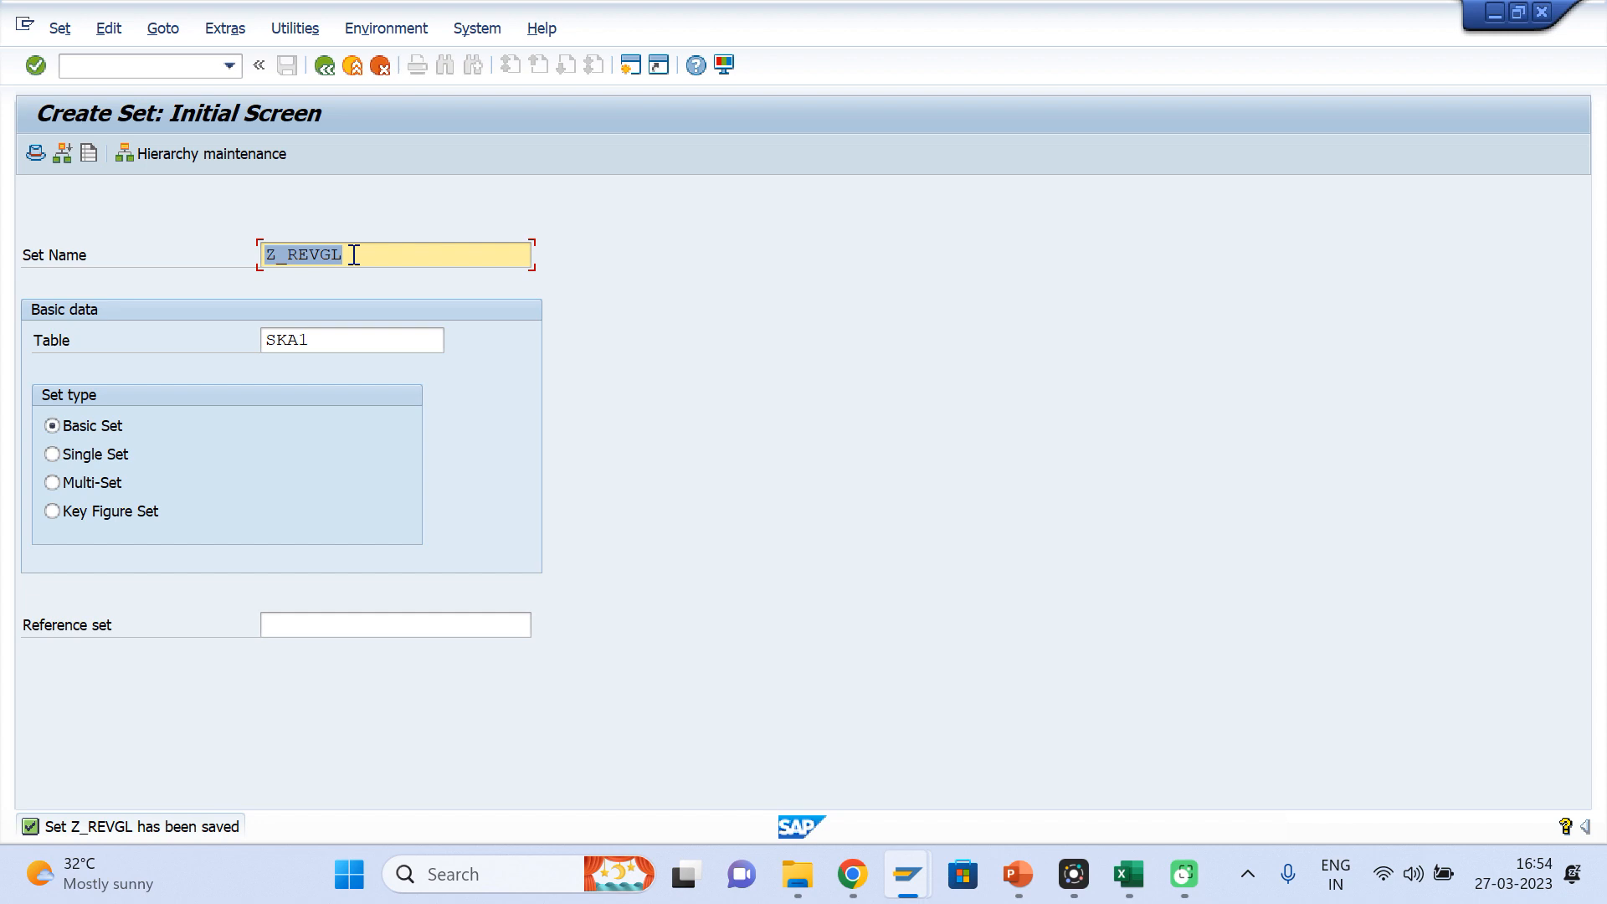
Try to create a single set named "Z_REV&EXP GLs" on table SKA1
{"action": "left_click", "coordinate": [312, 341]}
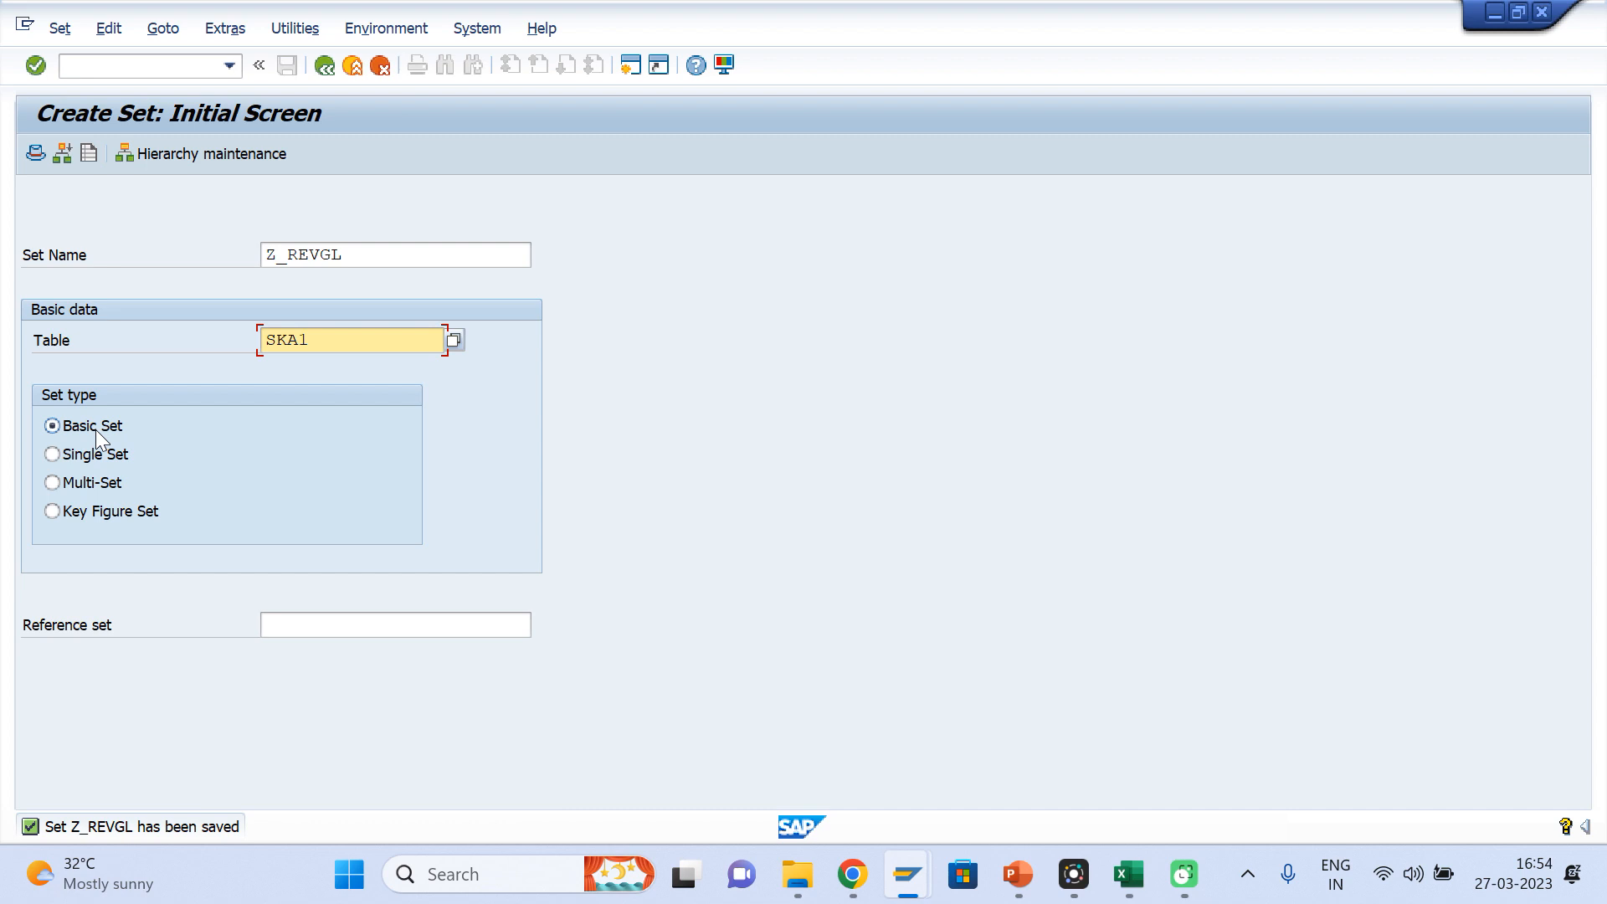
{"action": "left_click", "coordinate": [53, 454]}
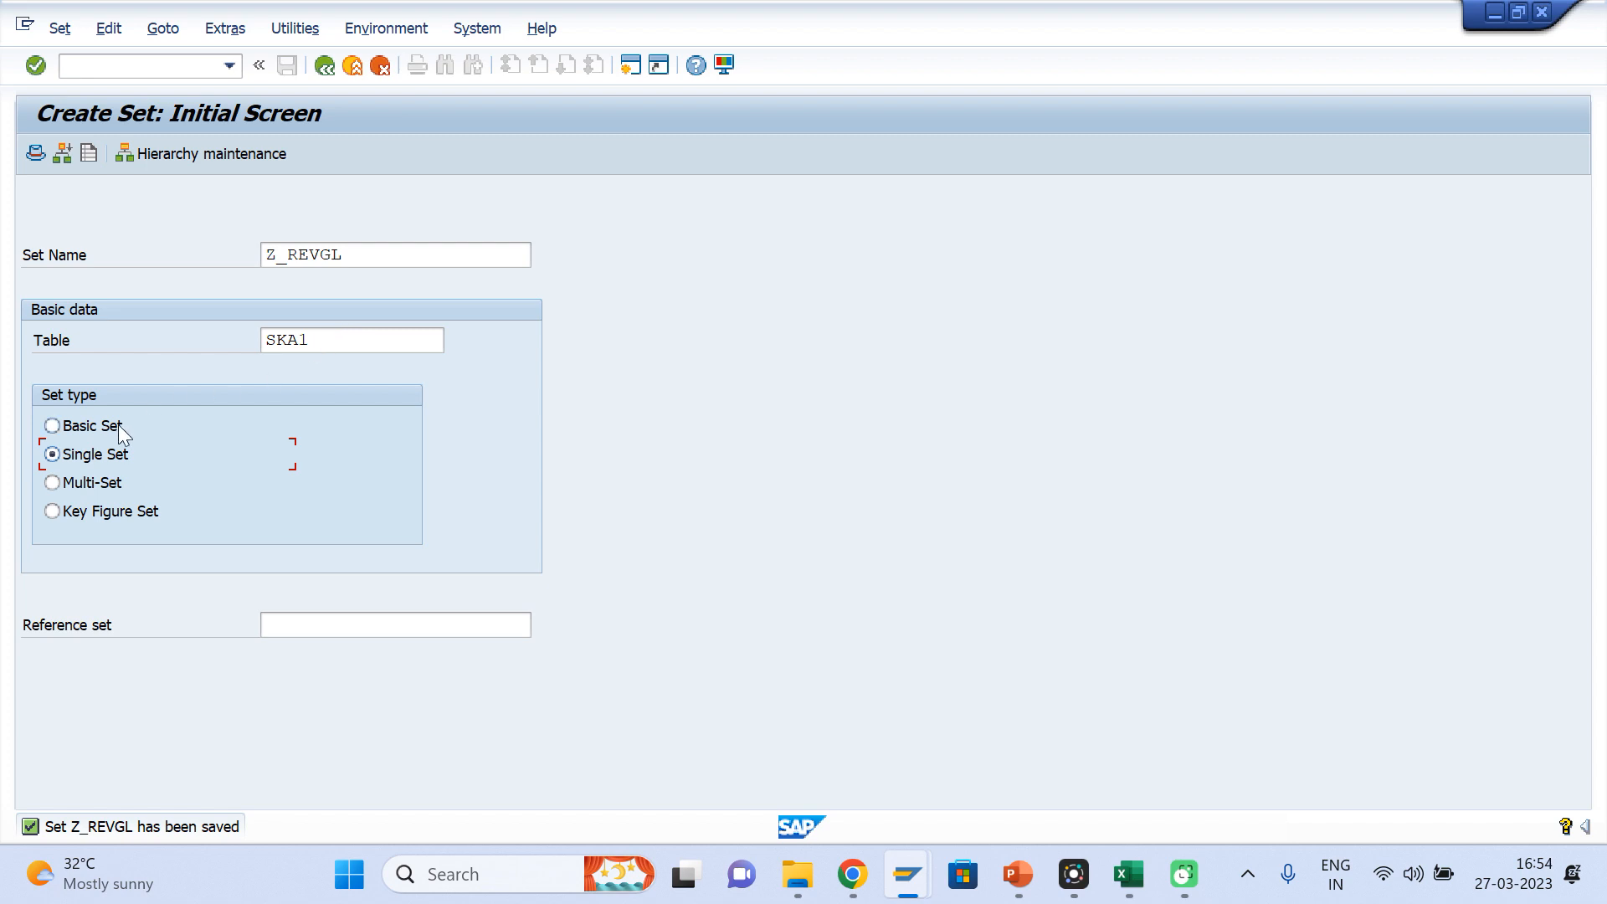
{"action": "left_click", "coordinate": [364, 264]}
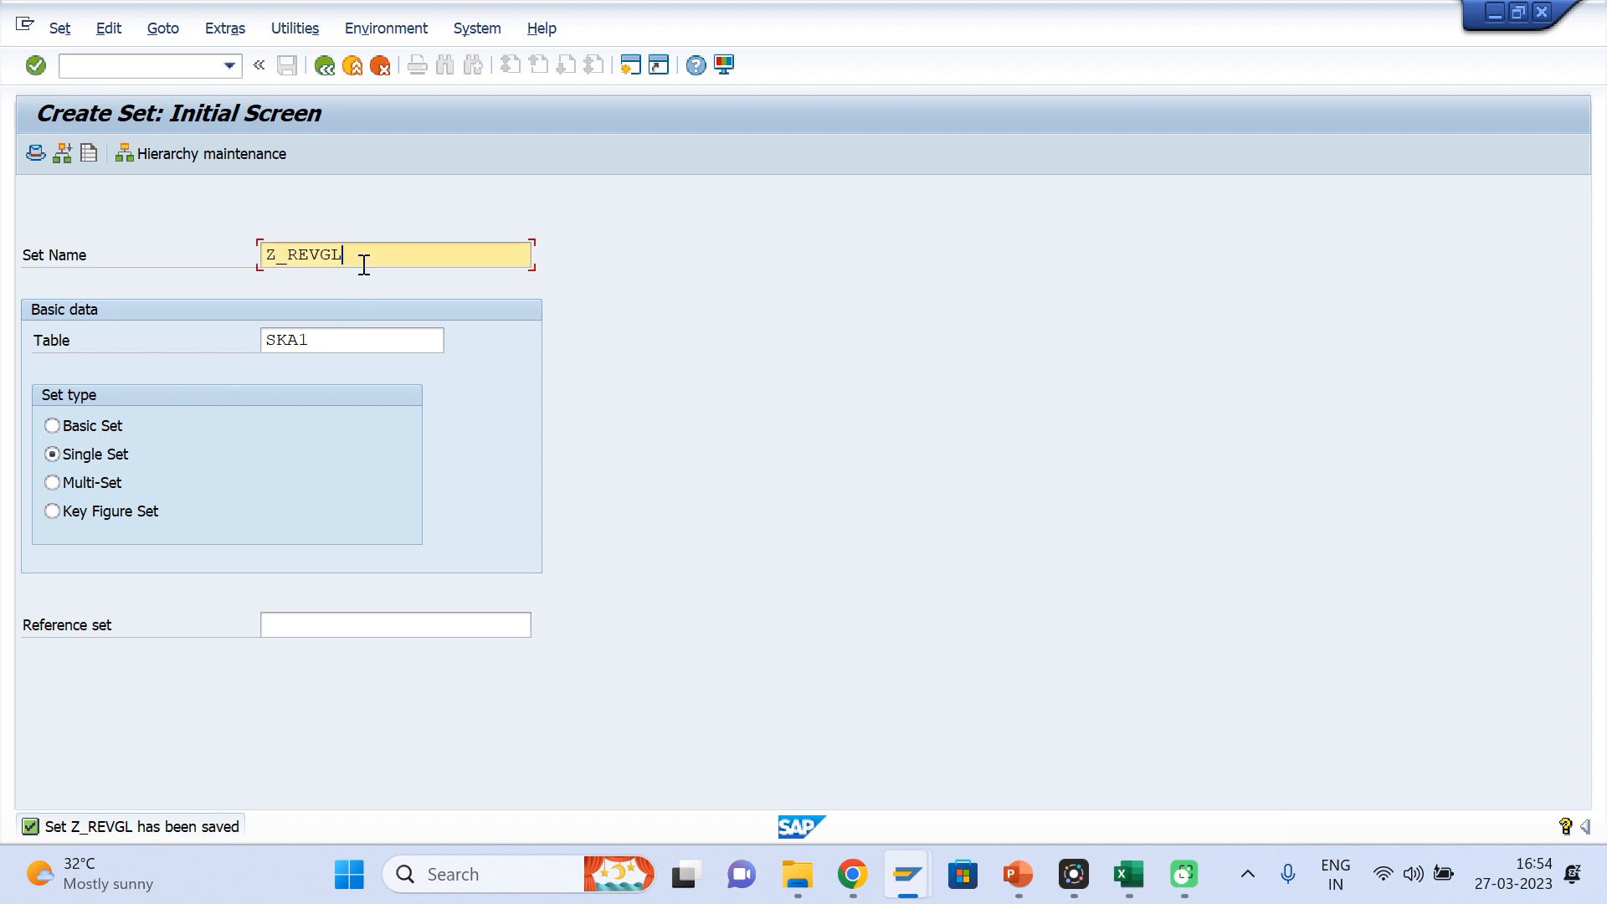
{"action": "key", "text": "BackSpace"}
{"action": "key", "text": "BackSpace"}
{"action": "key", "text": "BackSpace"}
{"action": "key", "text": "BackSpace"}
{"action": "key", "text": "BackSpace"}
{"action": "key", "text": "BackSpace"}
{"action": "key", "text": "BackSpace"}
{"action": "key", "text": "BackSpace"}
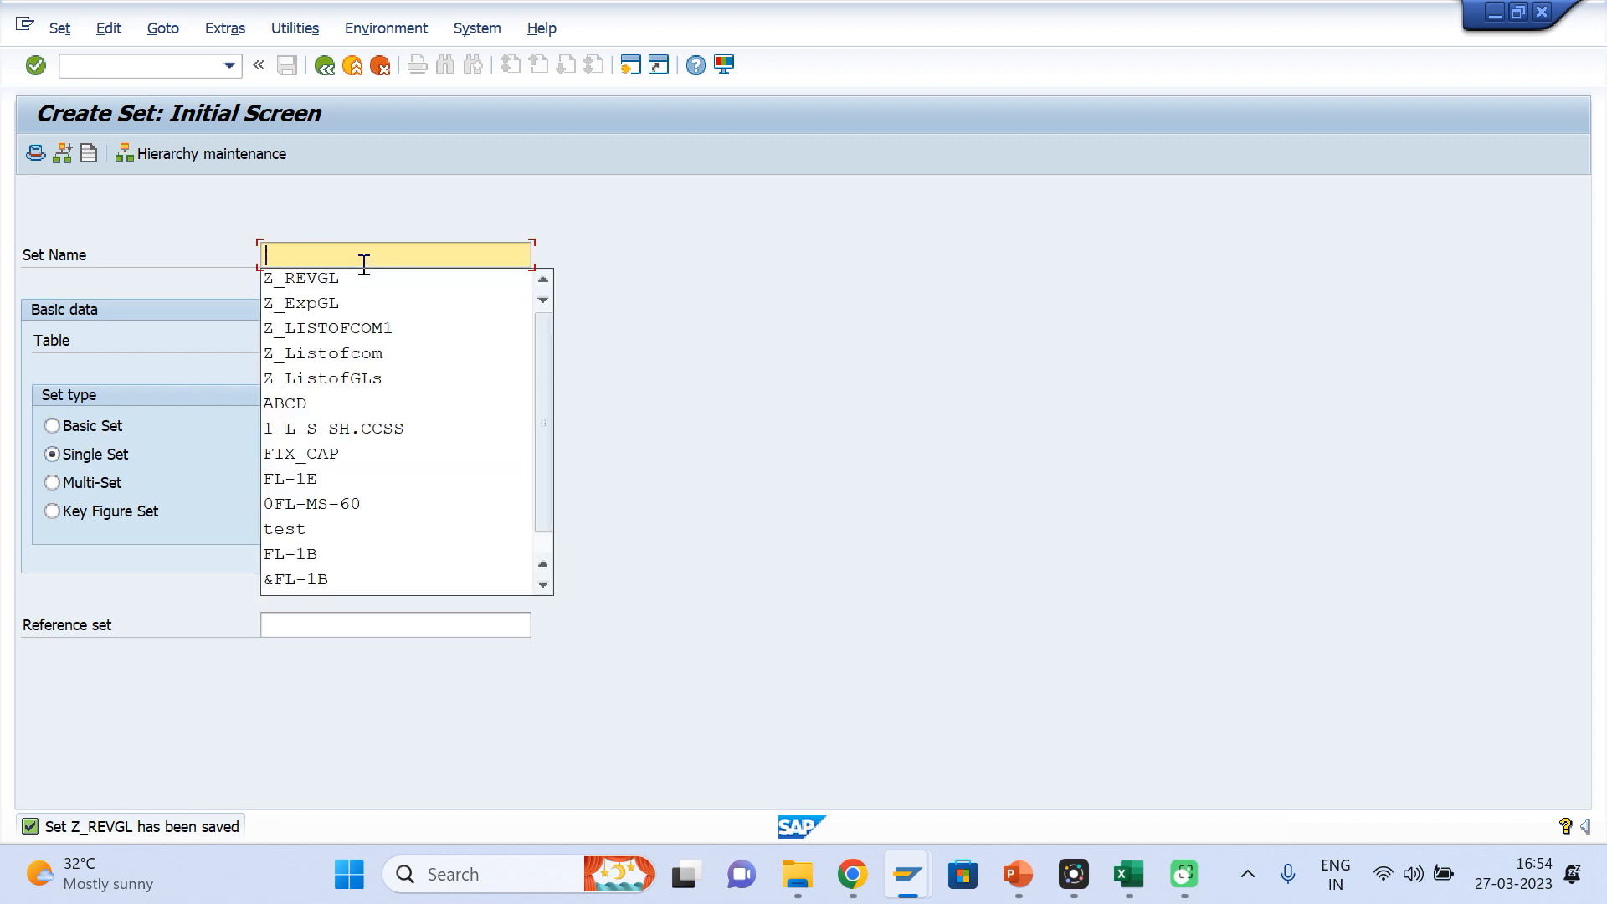
{"action": "type", "text": "Z_"}
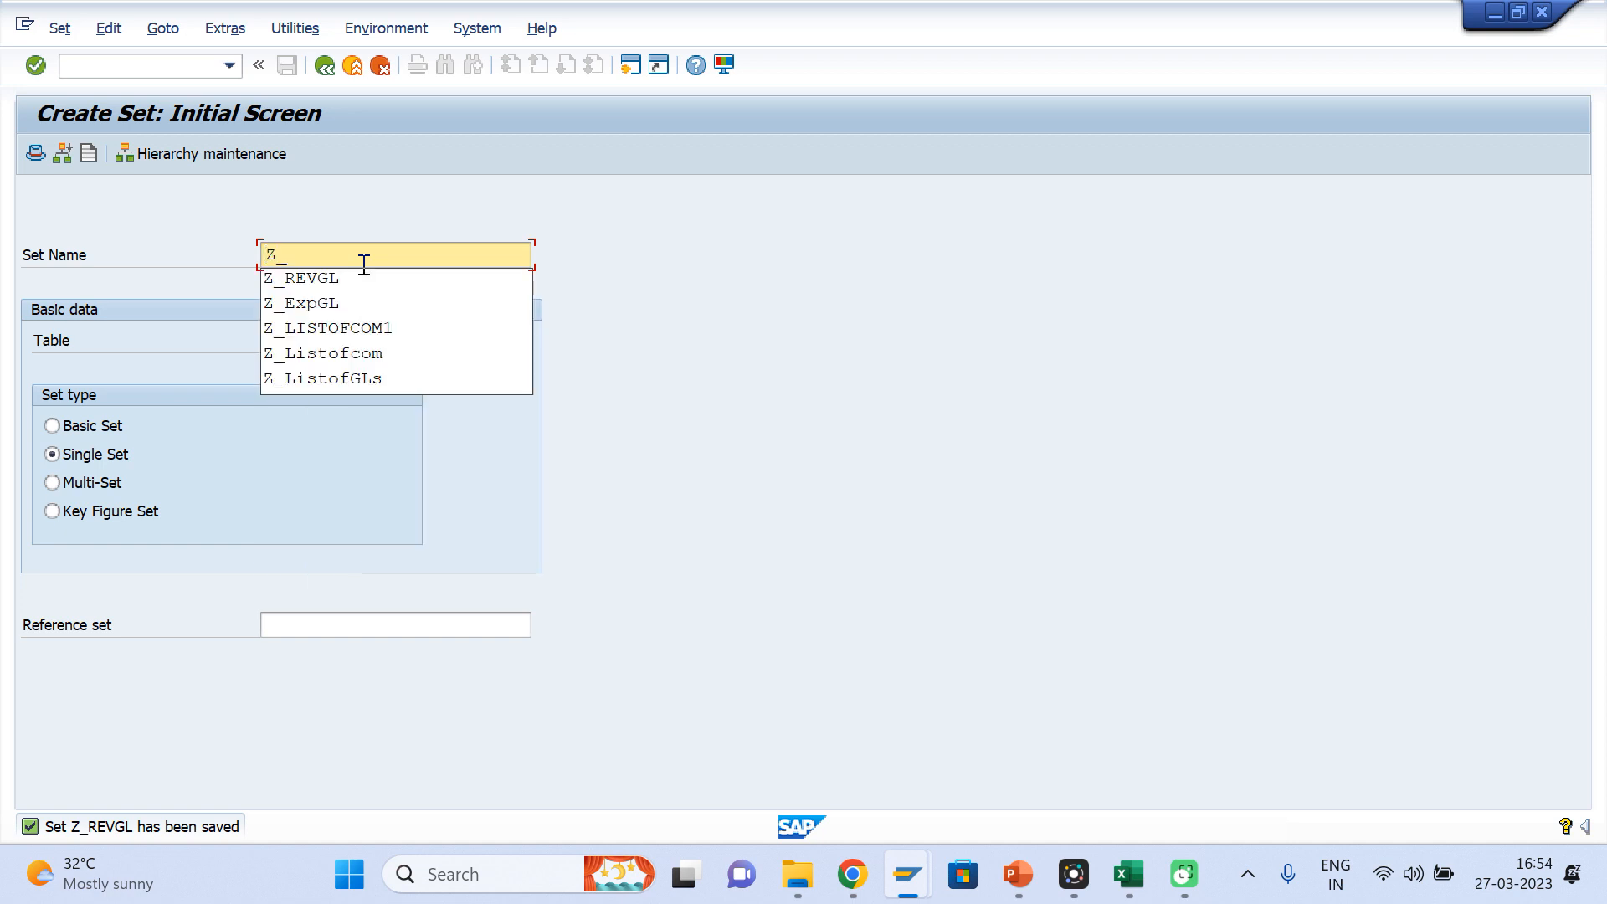
{"action": "type", "text": "REV"}
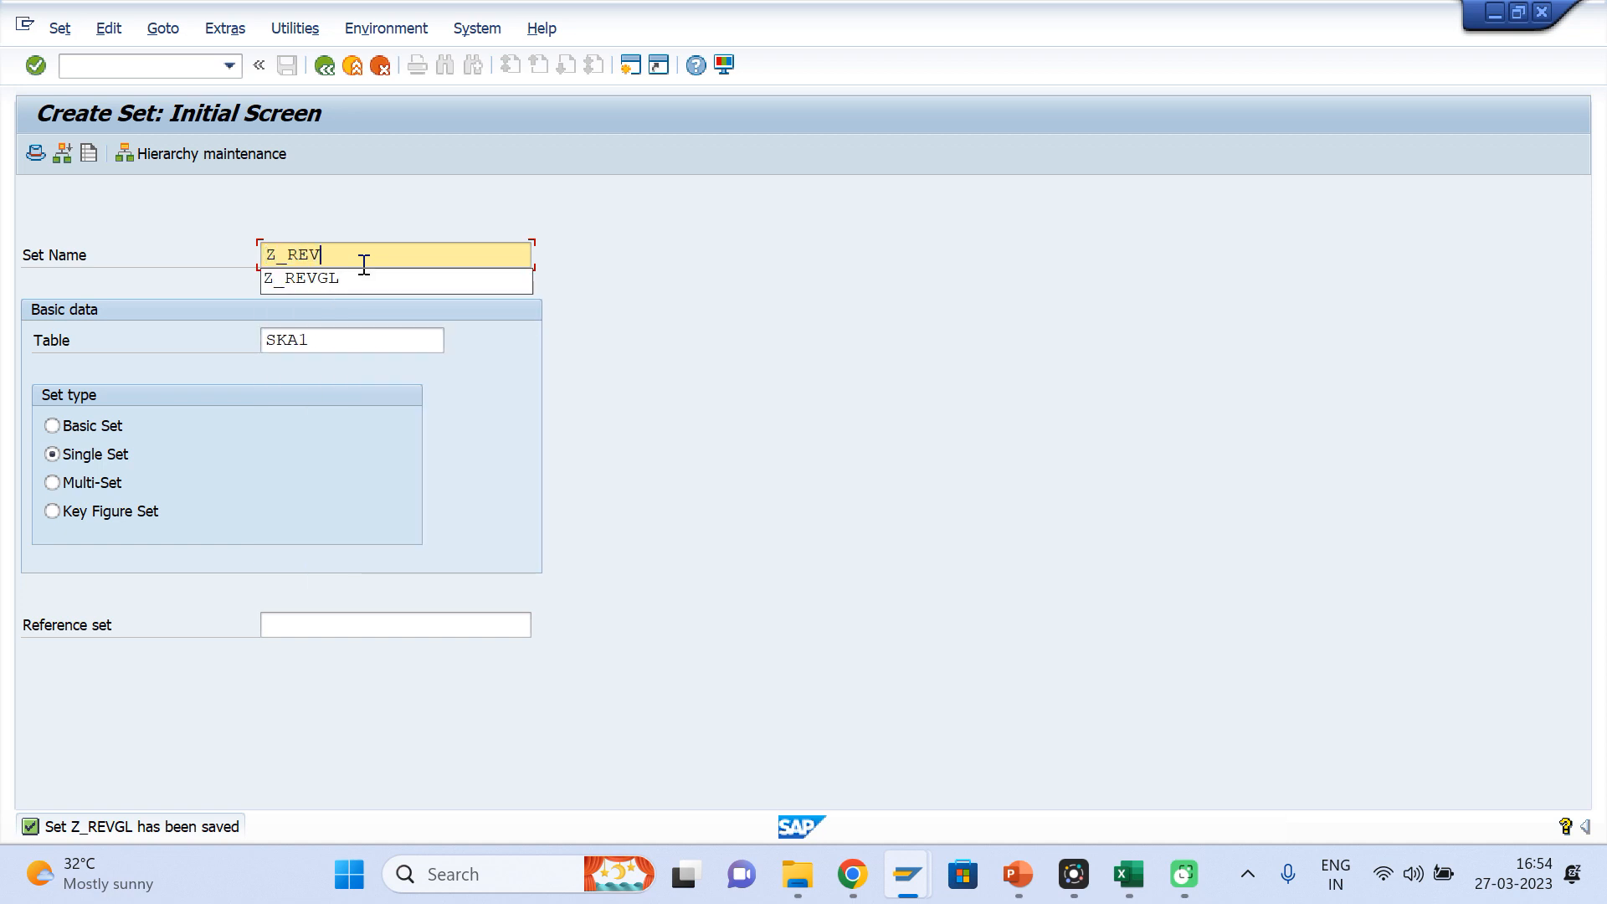
{"action": "type", "text": "&EXP-"}
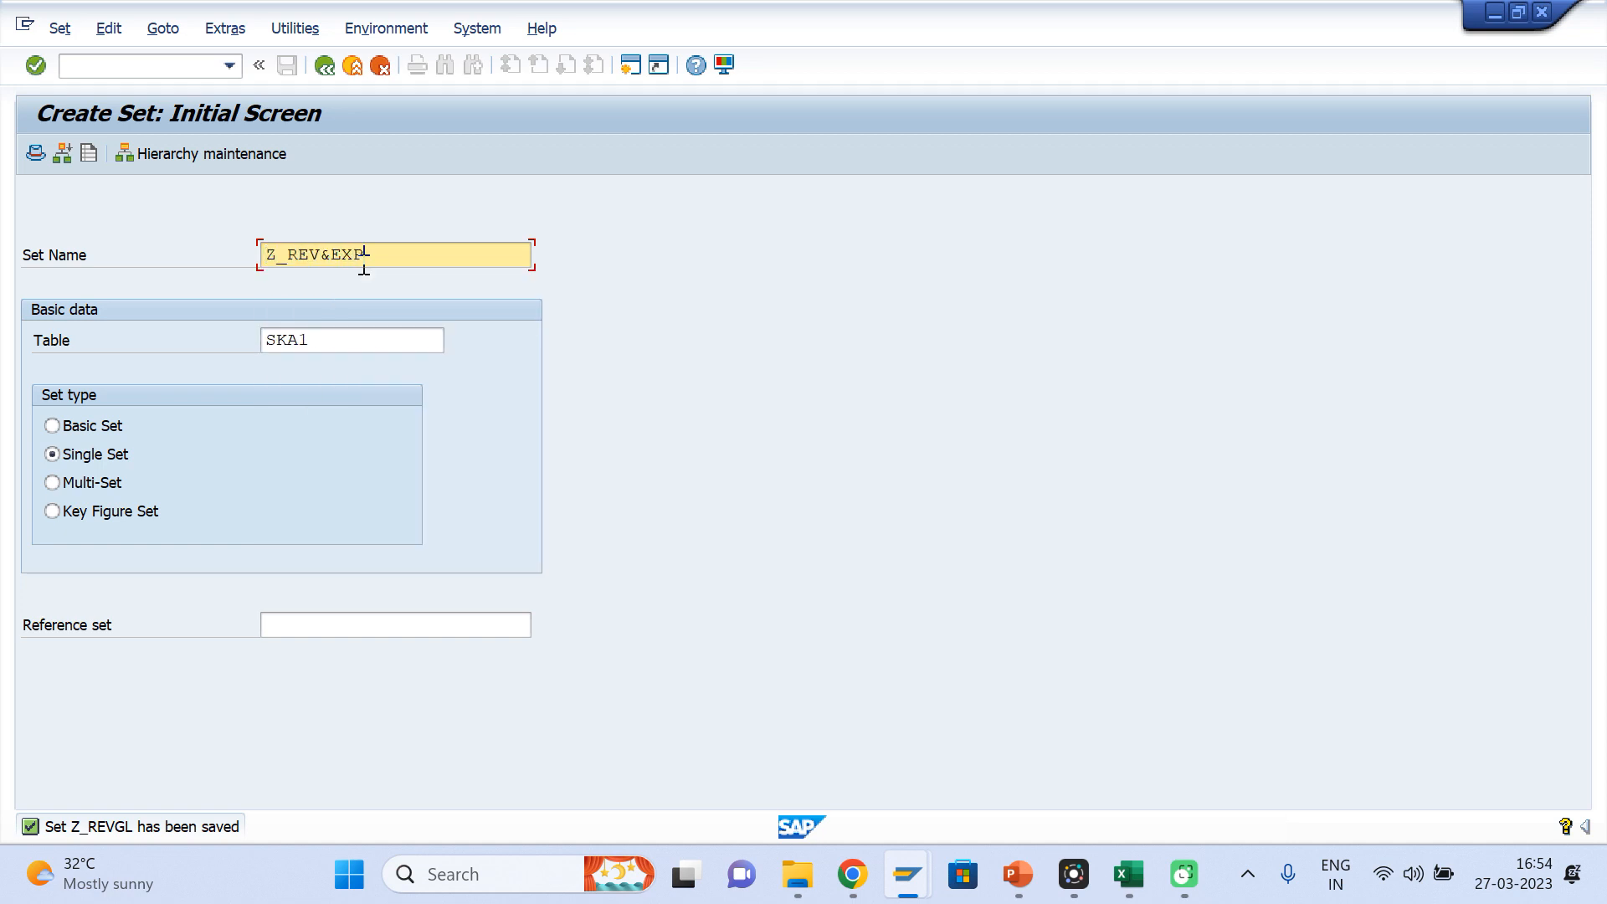
{"action": "type", "text": "GLs"}
{"action": "key", "text": "Return"}
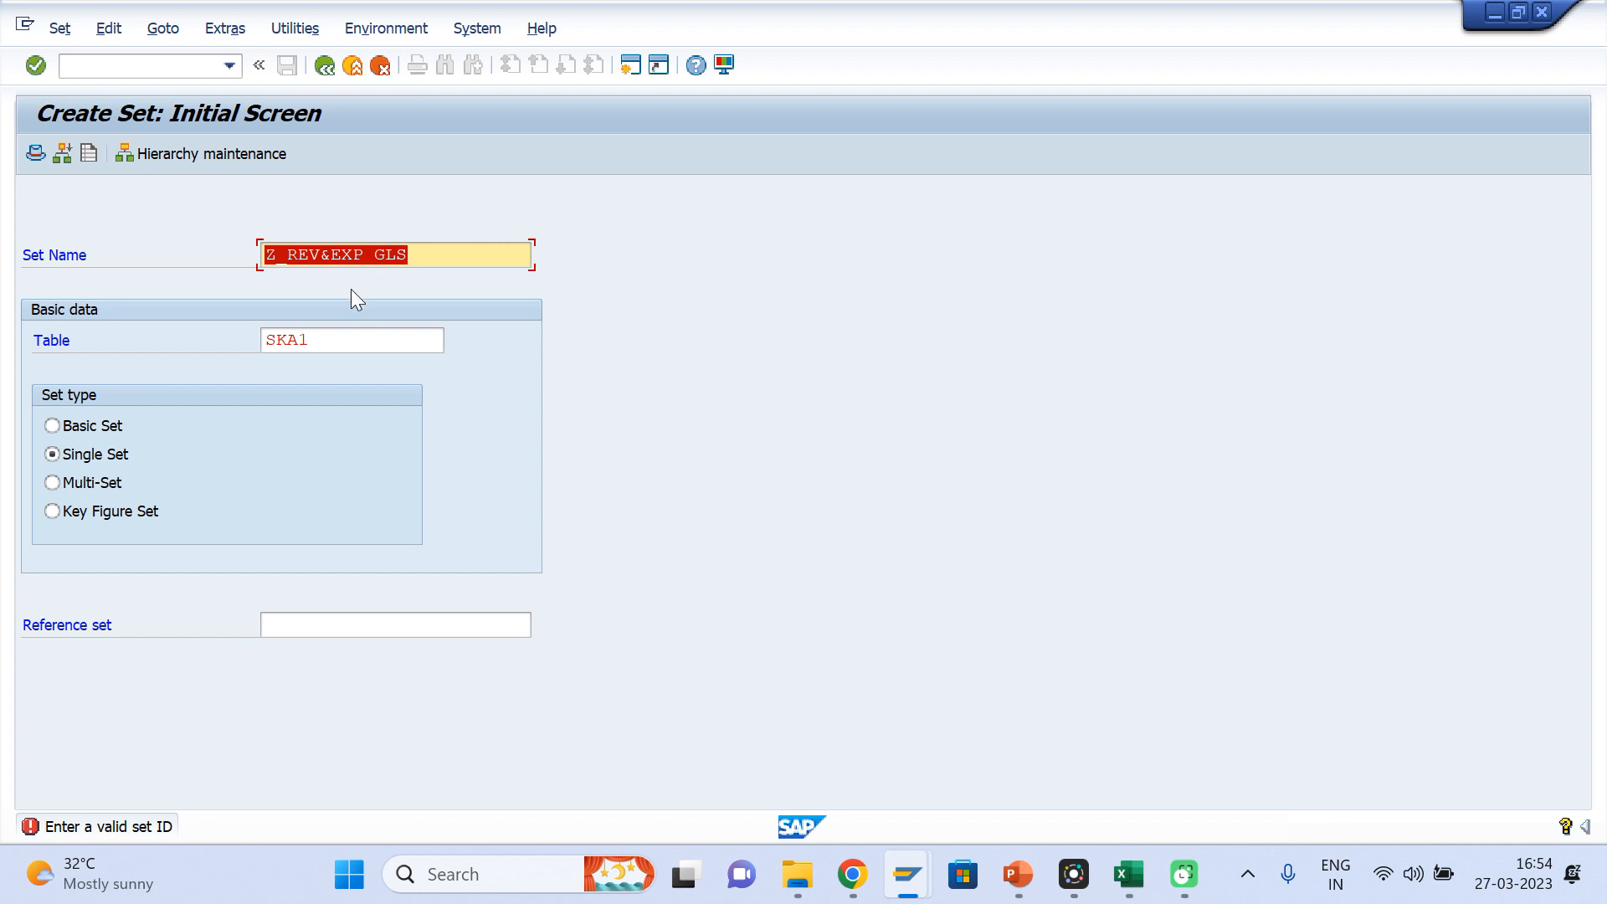
Correct the single set's name to Z_REVEXPGLS by removing the space and ampersand, and accept SAKNR as its field name
{"action": "left_click", "coordinate": [370, 258]}
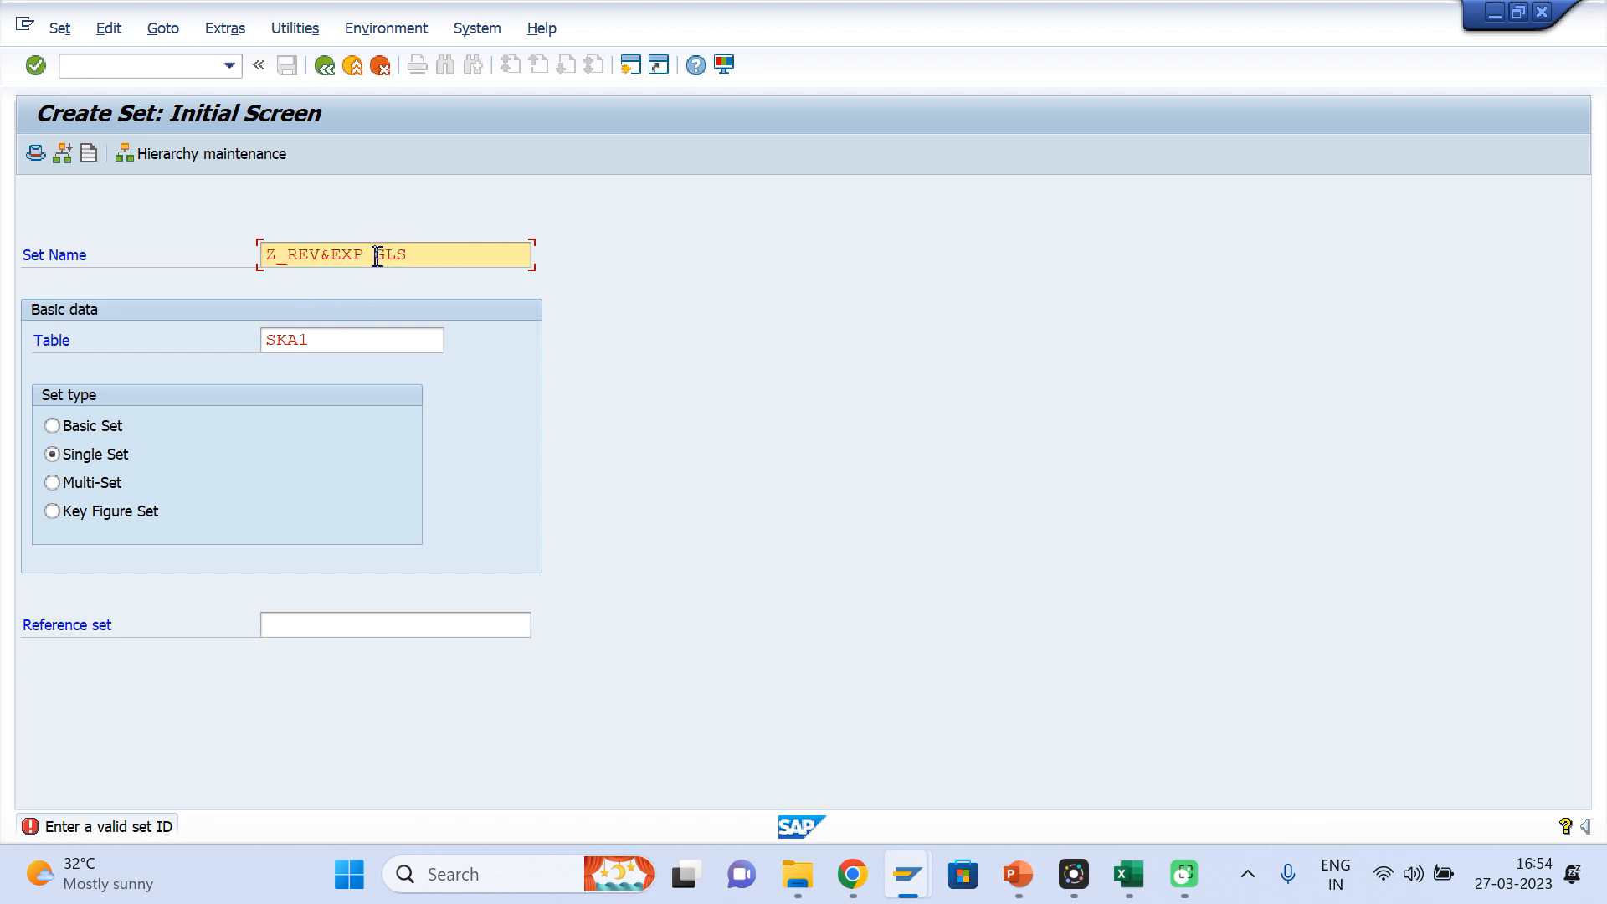
{"action": "key", "text": "Delete"}
{"action": "key", "text": "Return"}
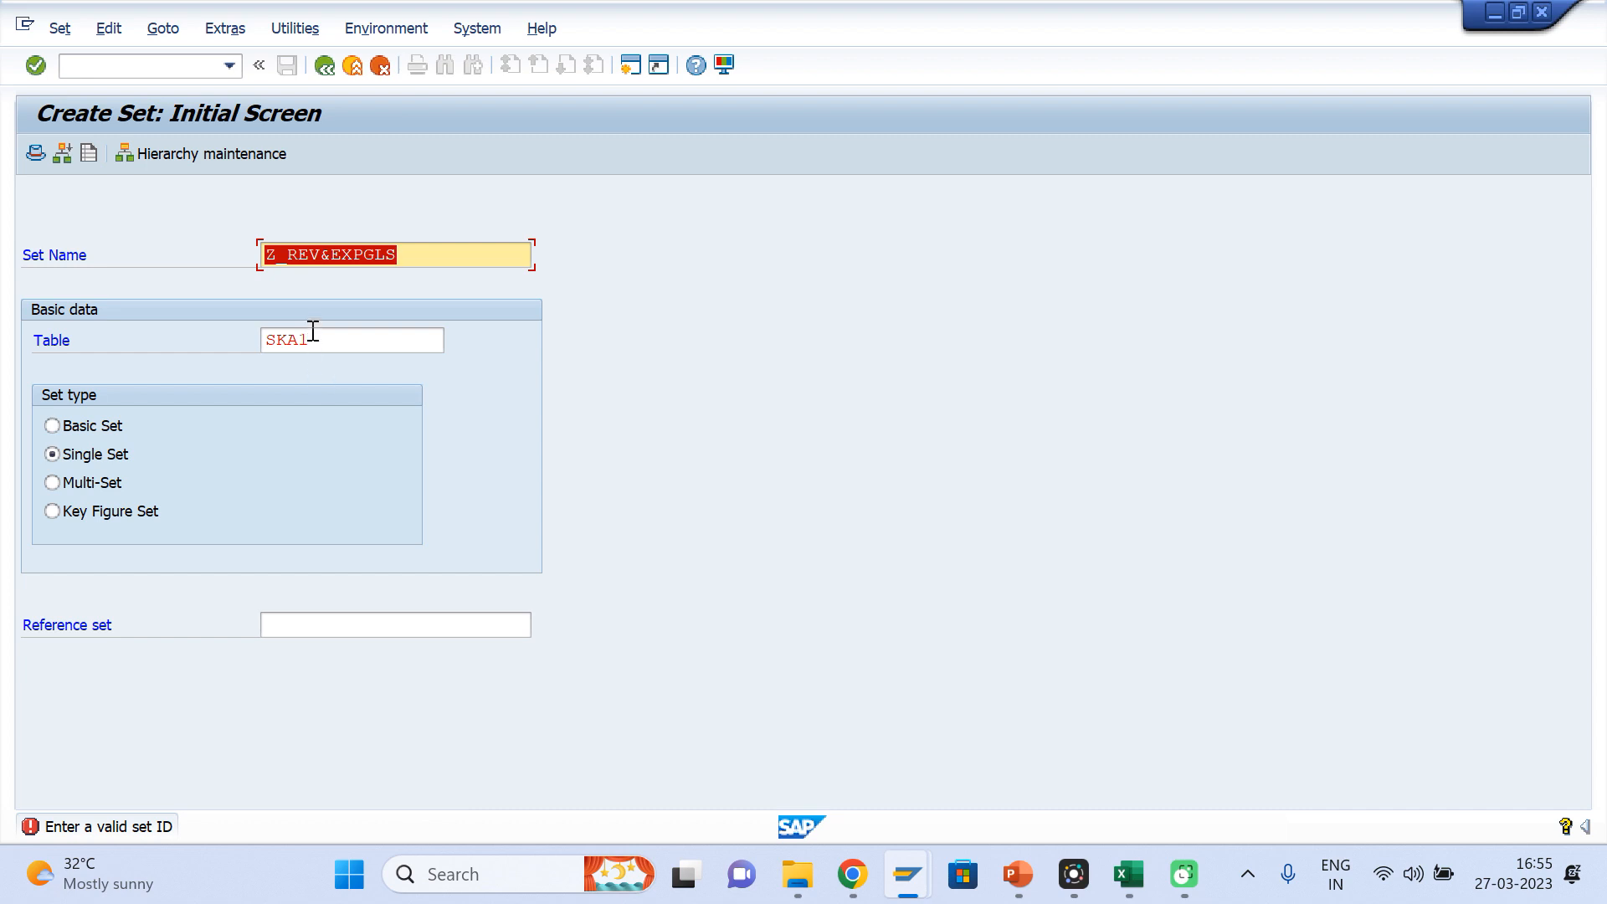
{"action": "left_click", "coordinate": [293, 263]}
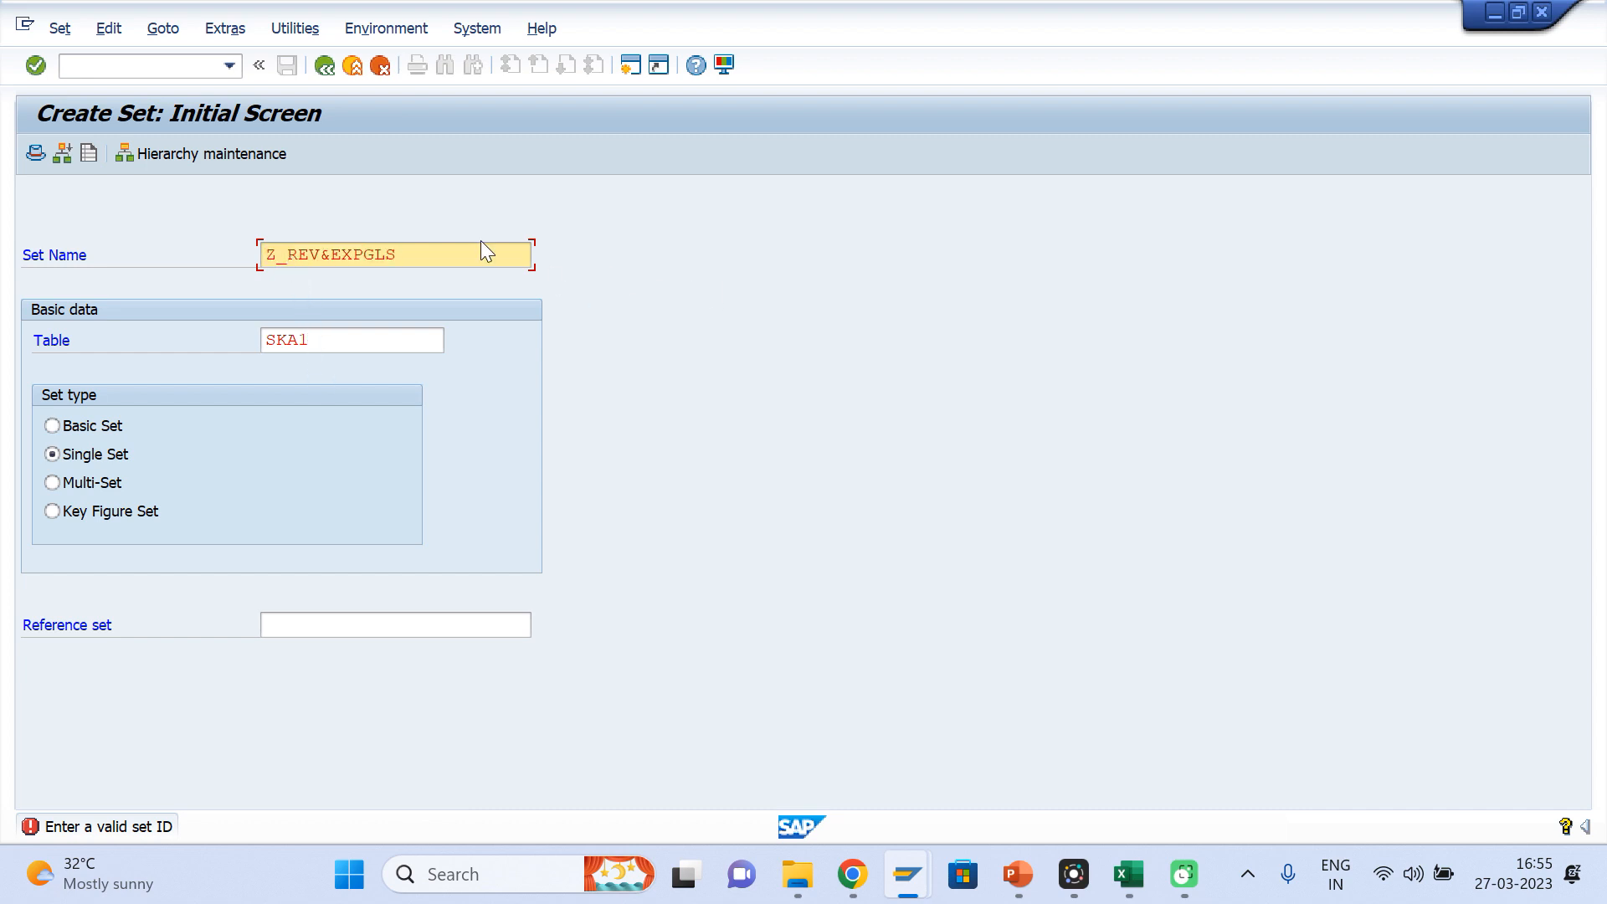
{"action": "left_click", "coordinate": [329, 253]}
{"action": "key", "text": "BackSpace"}
{"action": "key", "text": "Return"}
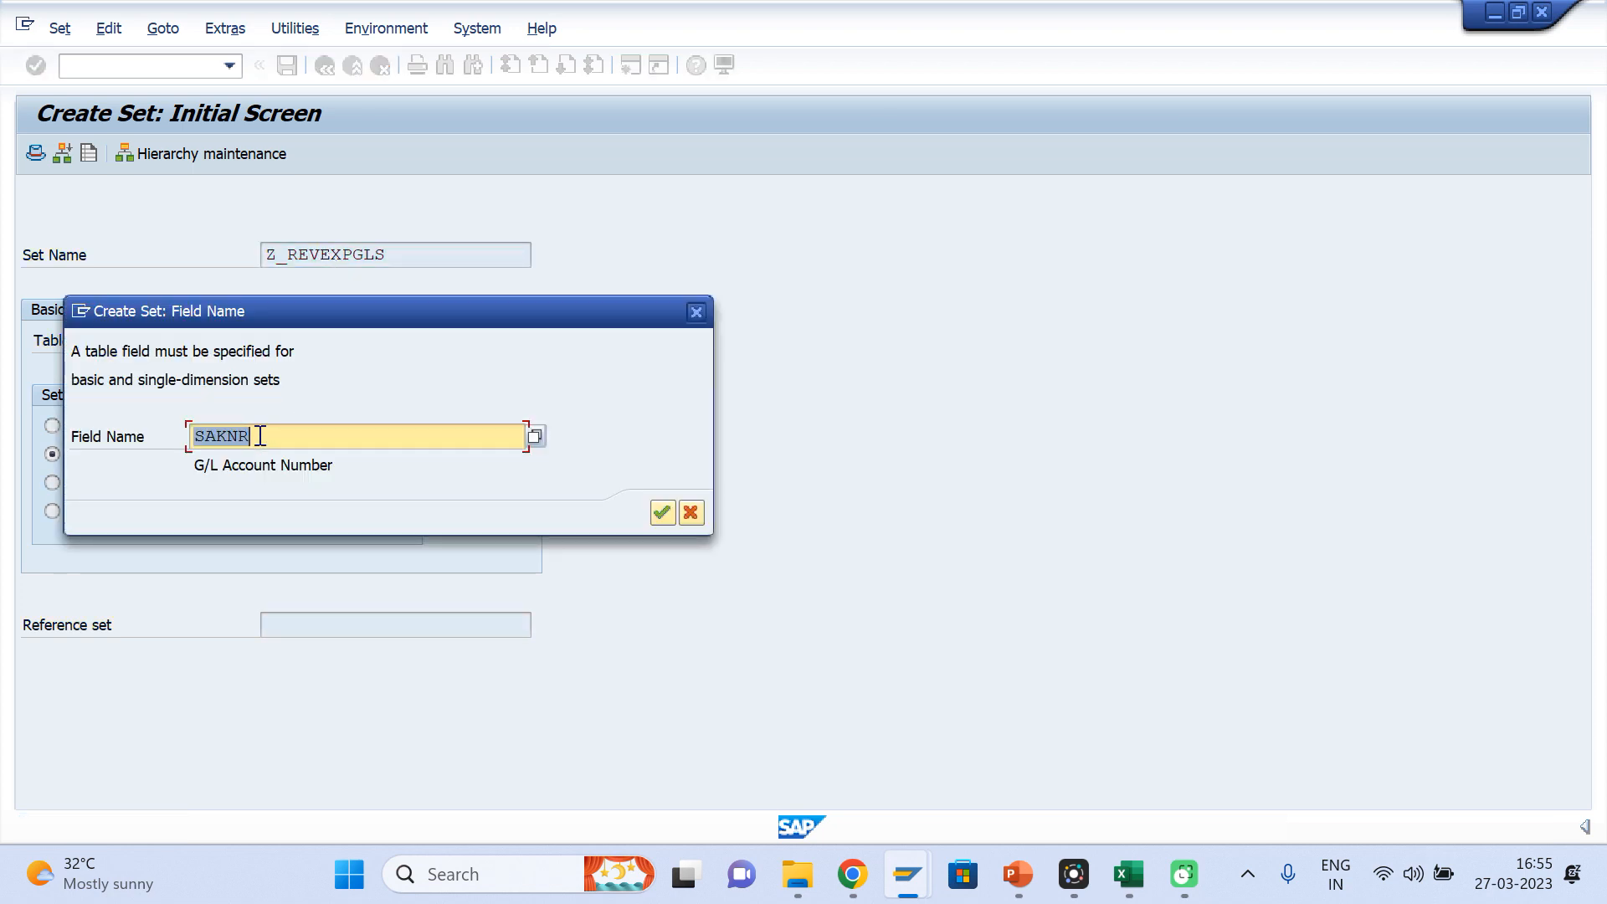
{"action": "key", "text": "Return"}
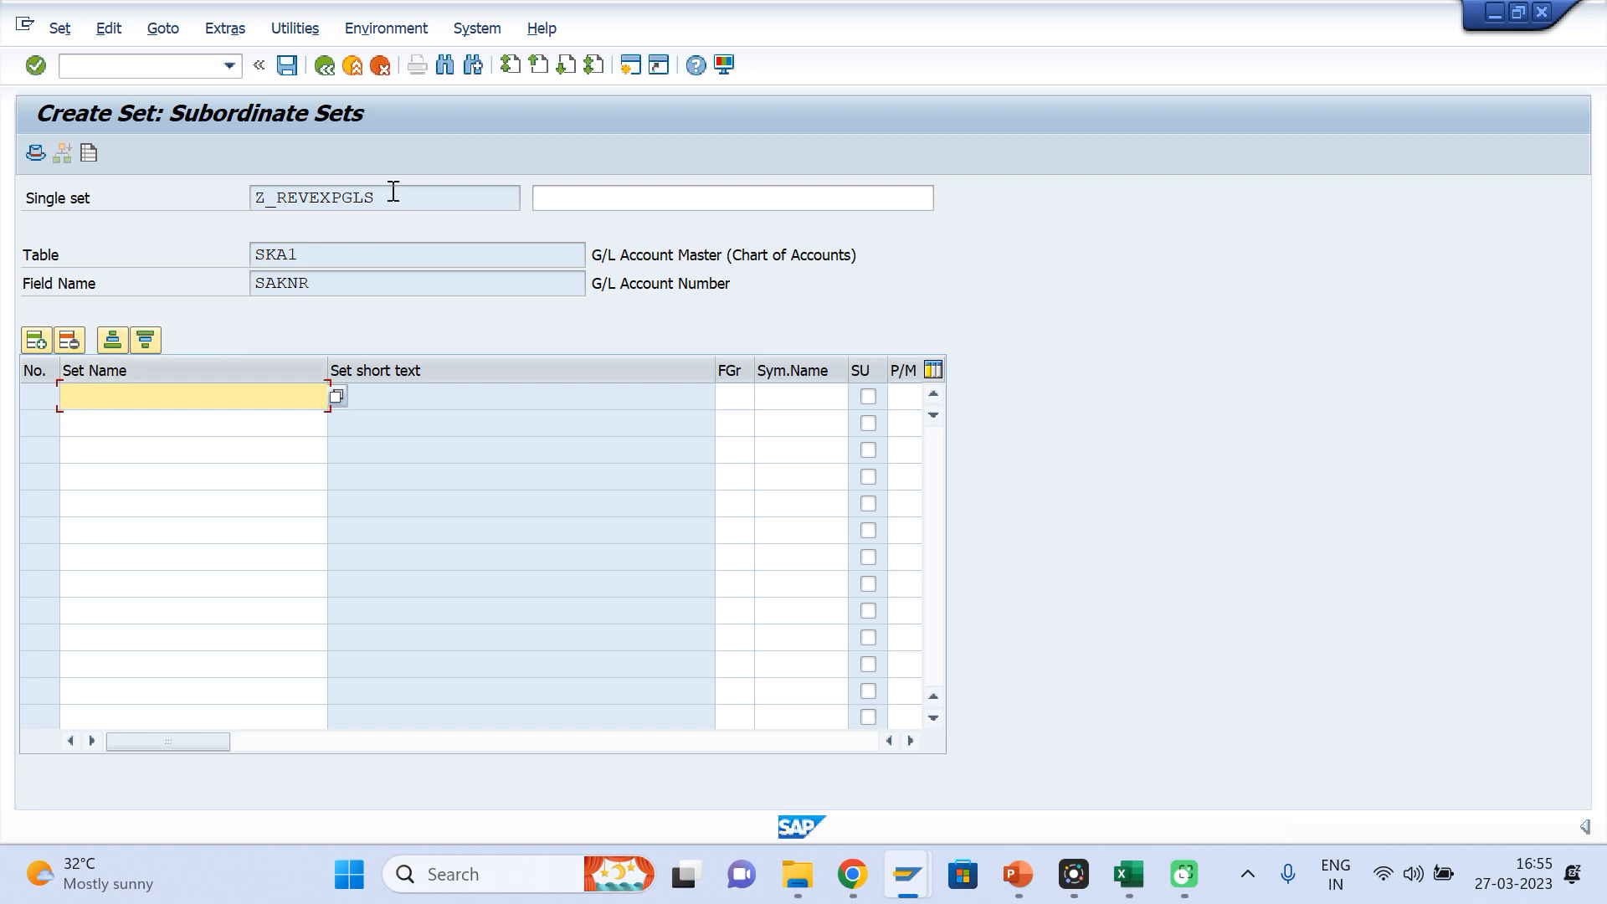
Describe the single set Z_REVEXPGLS as "List of EXP and Revenue GLs"
{"action": "left_click_drag", "start_coordinate": [390, 200], "coordinate": [253, 199]}
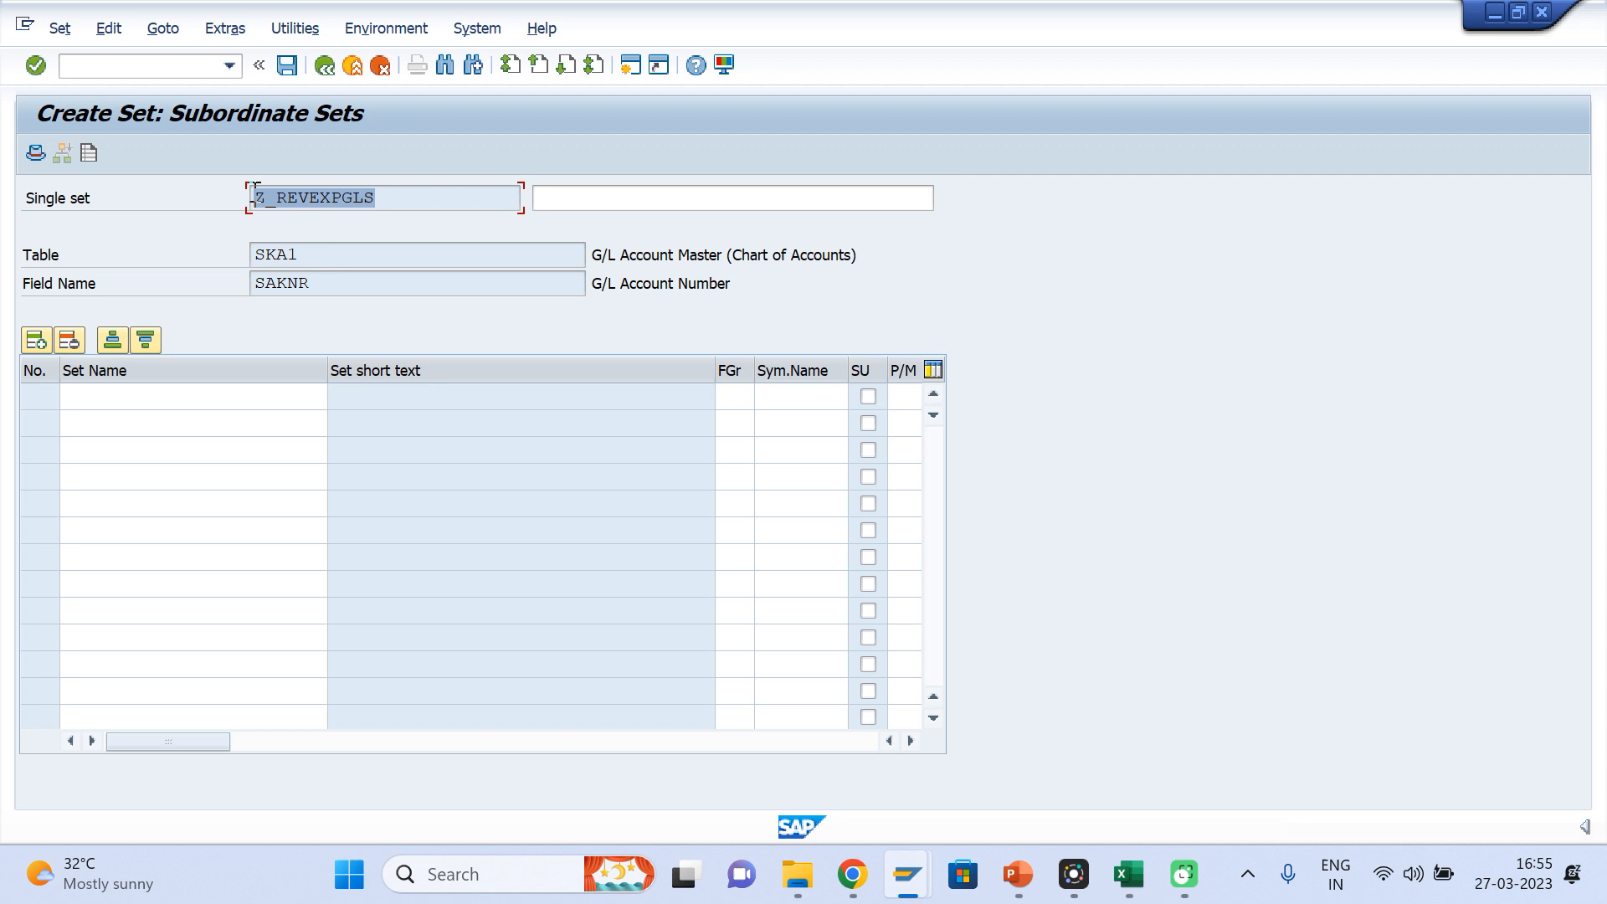
{"action": "left_click", "coordinate": [95, 397]}
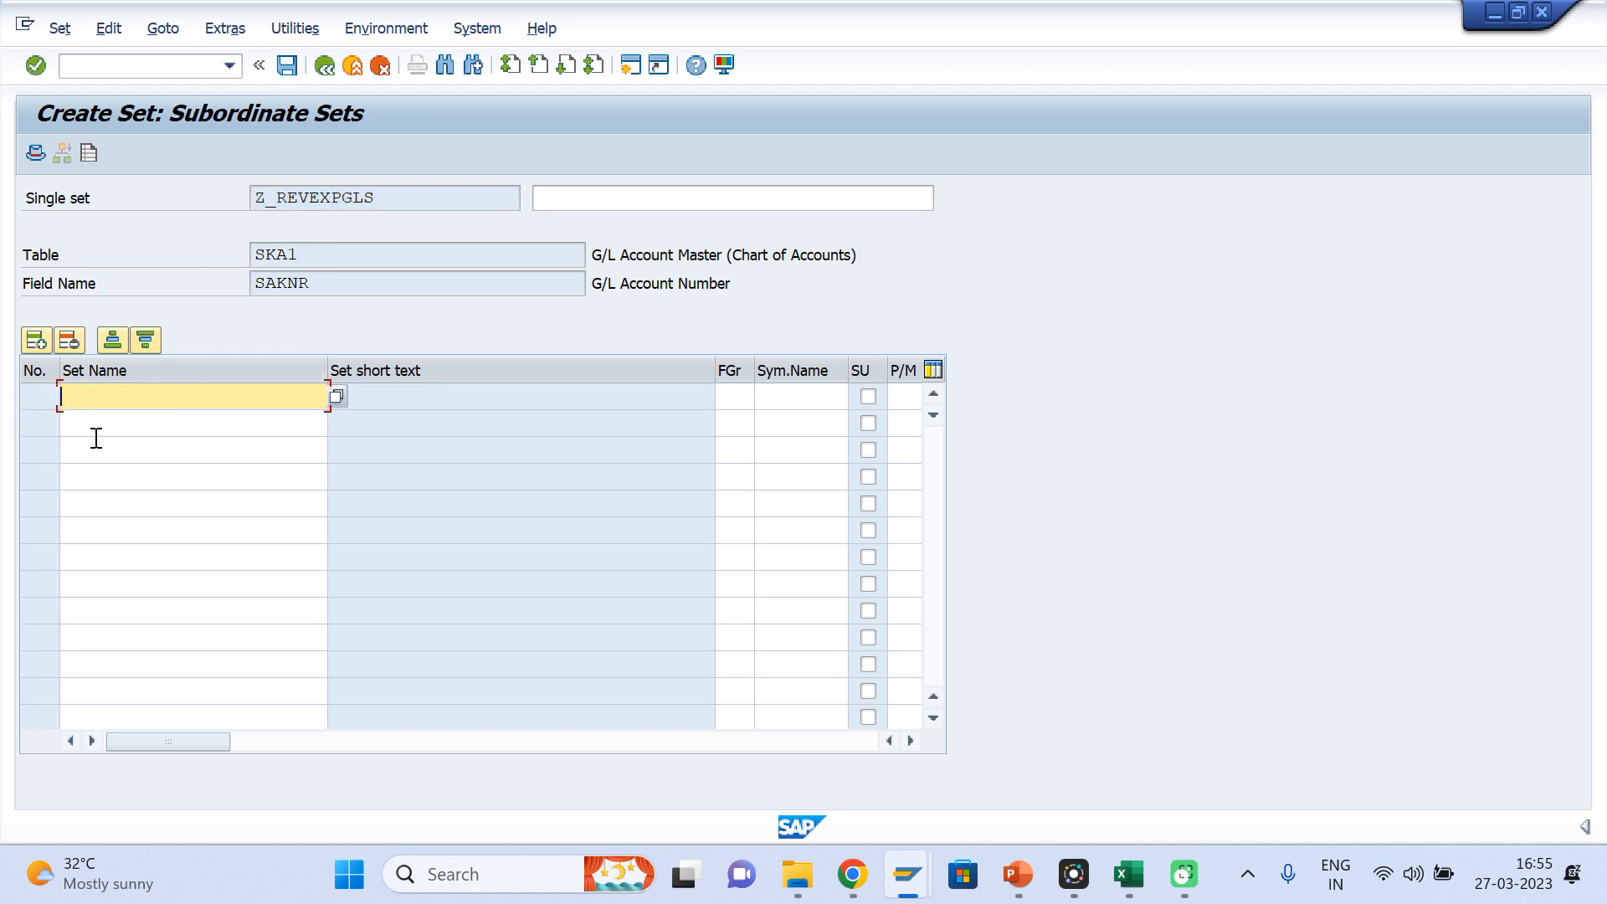
{"action": "left_click", "coordinate": [608, 201]}
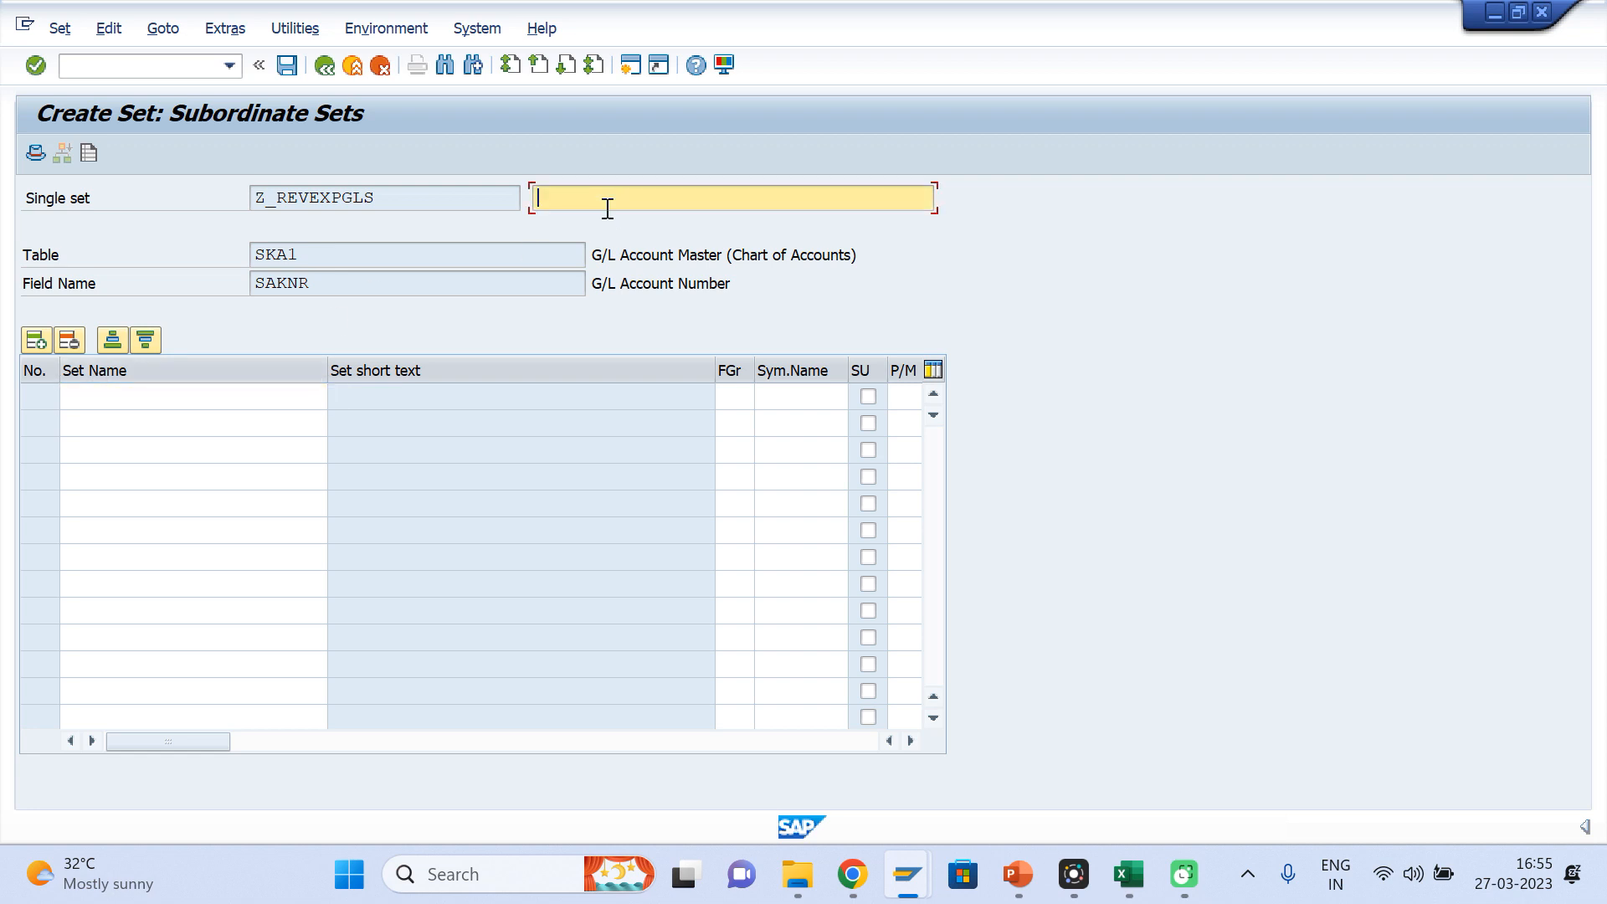
{"action": "type", "text": "ist of "}
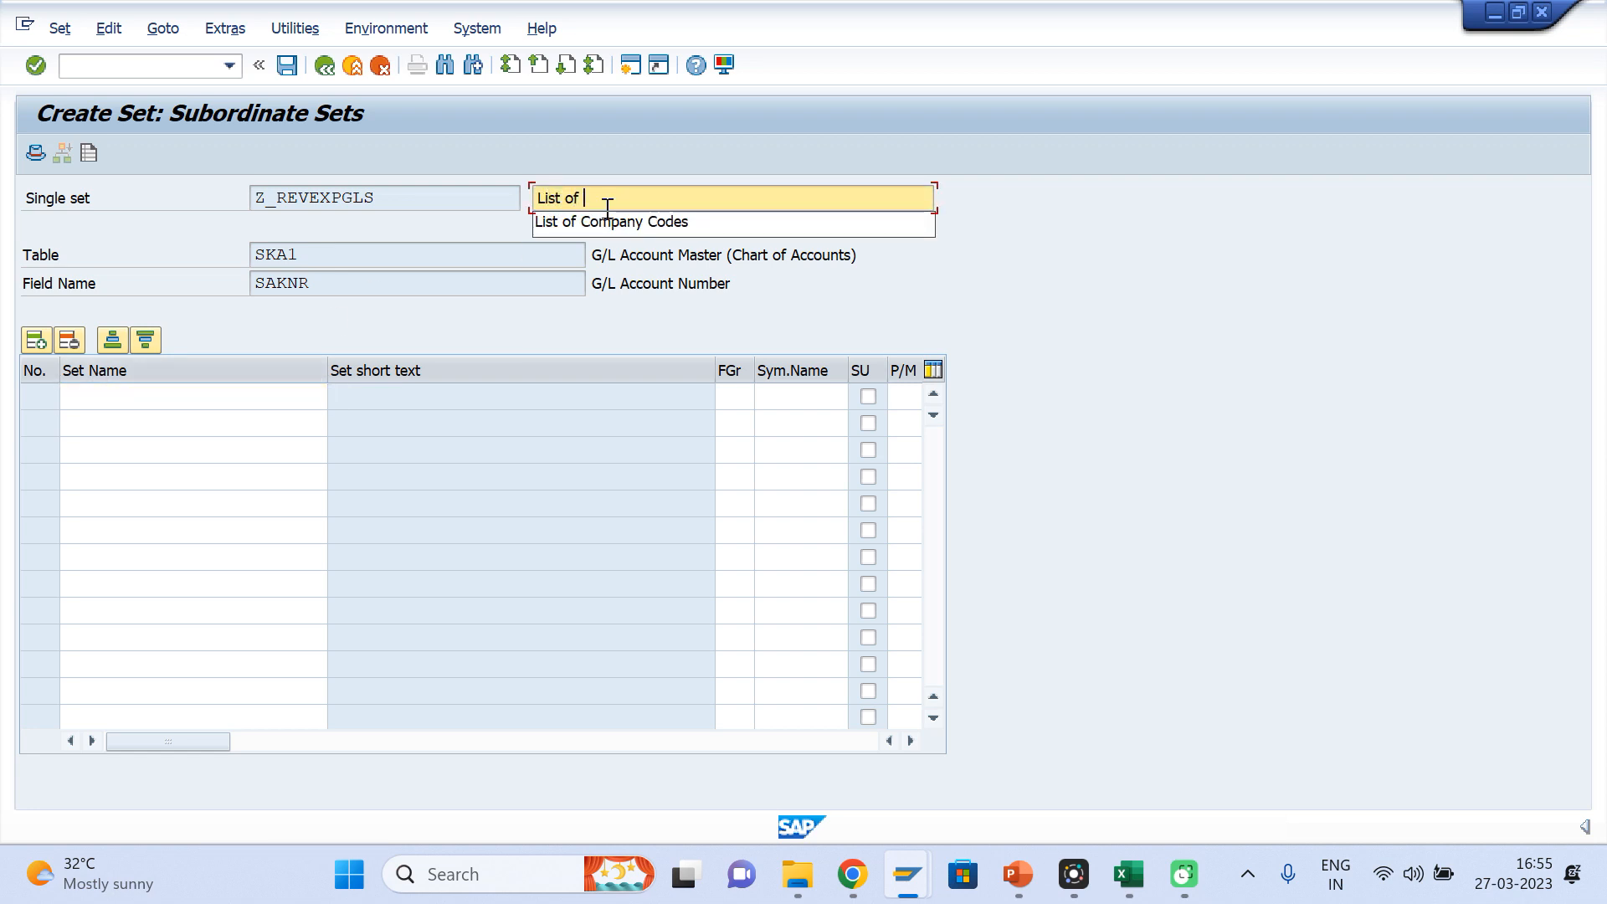
{"action": "type", "text": "EXP and Revenue GLs"}
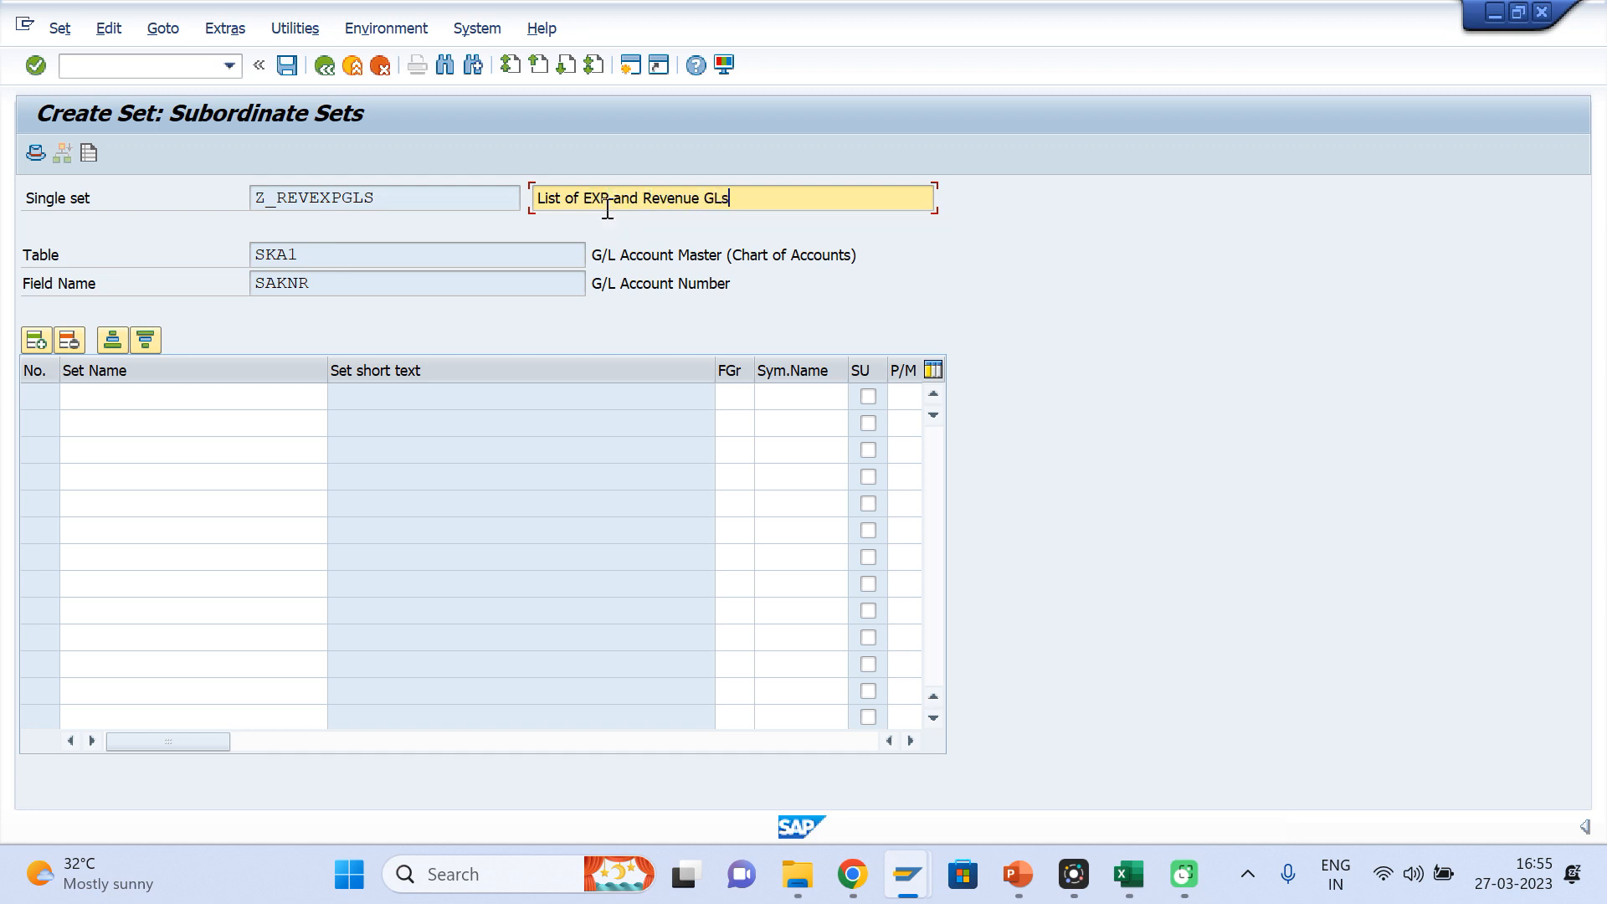
{"action": "left_click", "coordinate": [151, 395]}
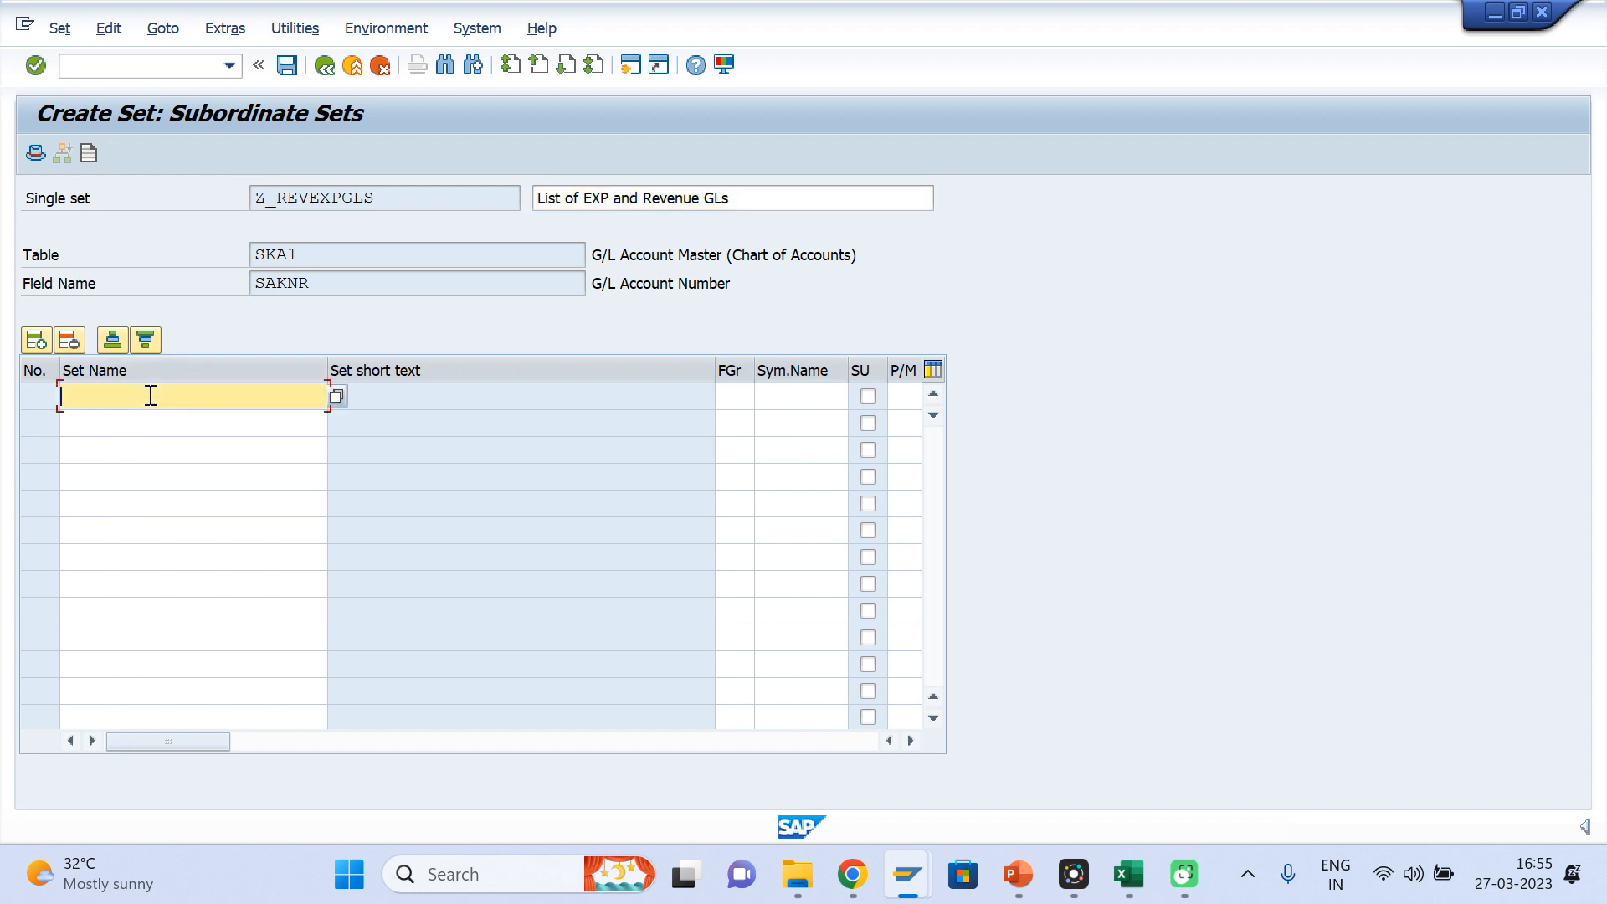
{"action": "left_click", "coordinate": [336, 396]}
{"action": "key", "text": "Return"}
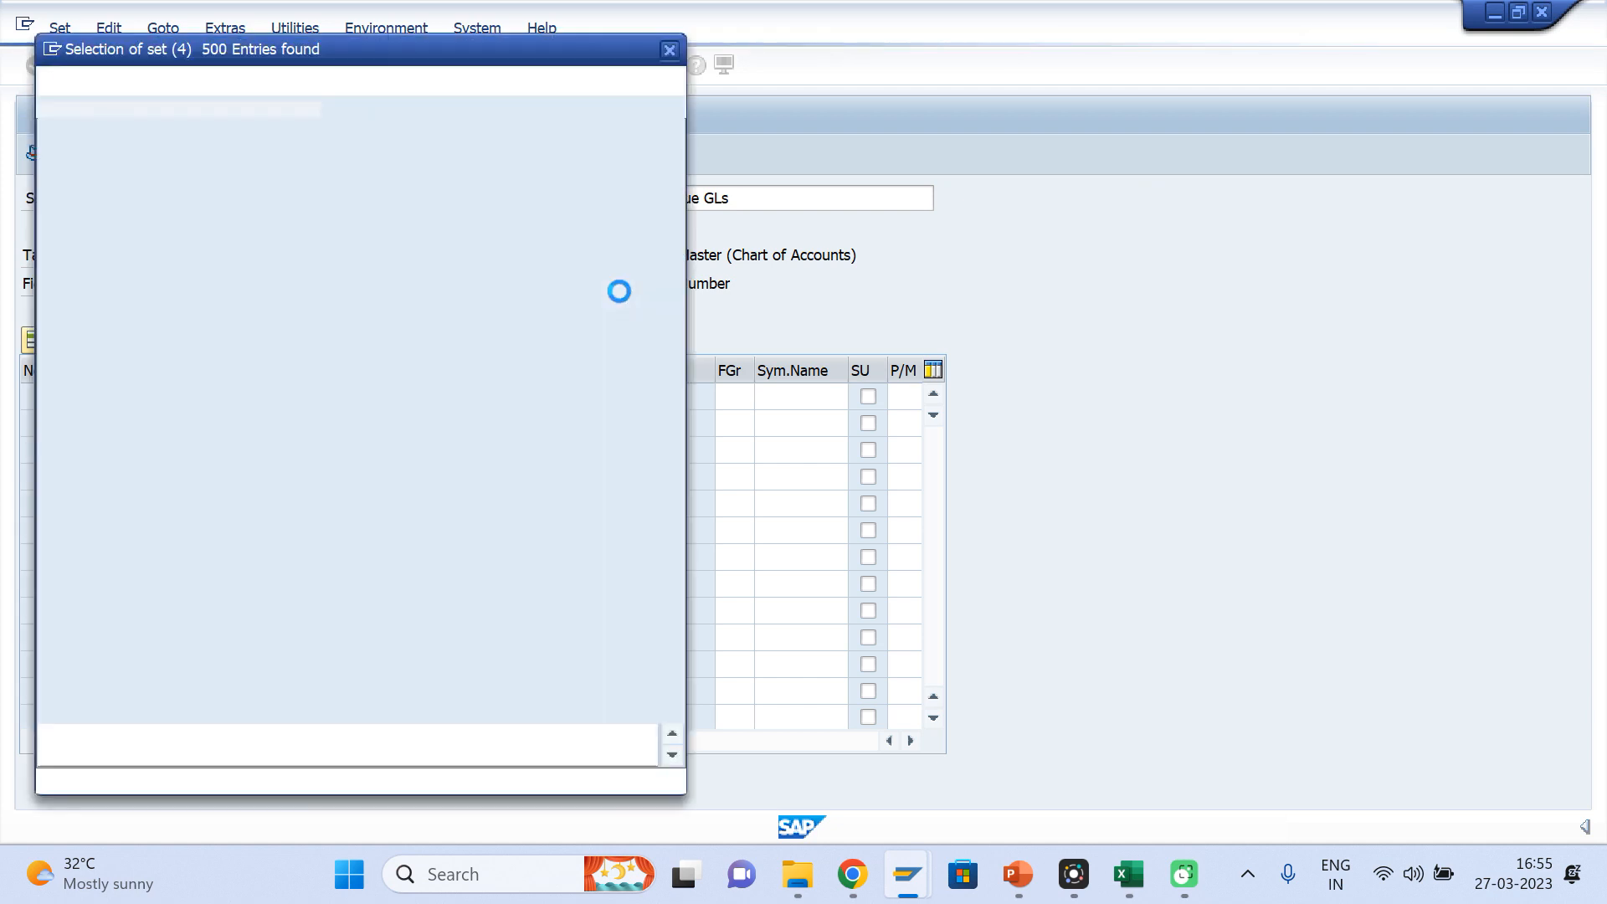
{"action": "left_click", "coordinate": [669, 52]}
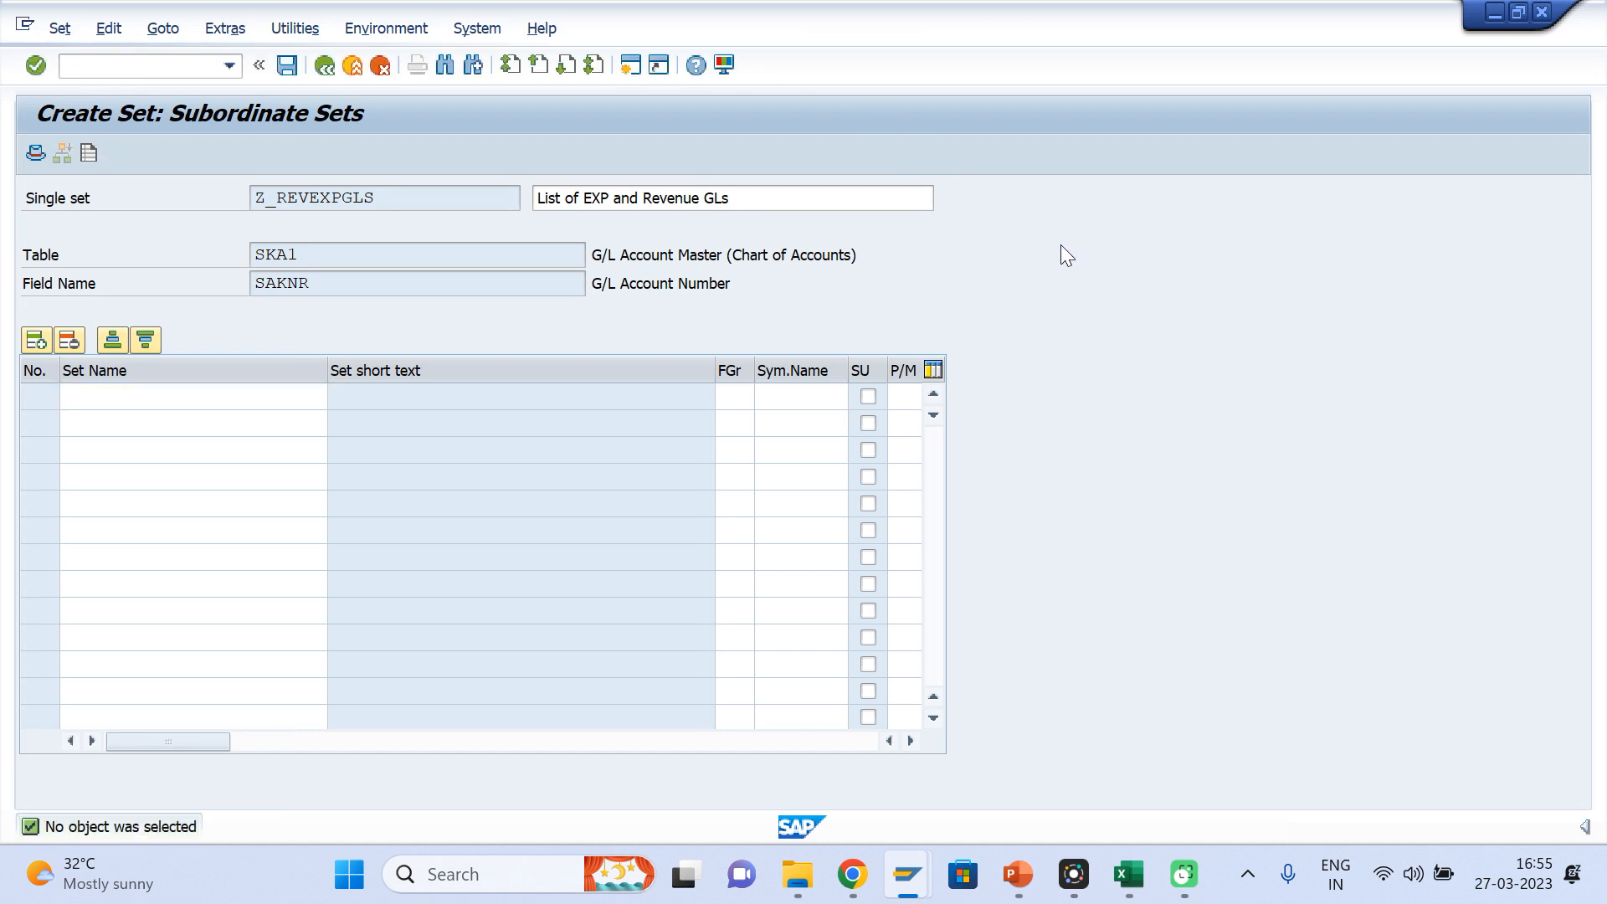
Open the set creation transaction GS01 in a second SAP session
{"action": "key", "text": "shift+F3"}
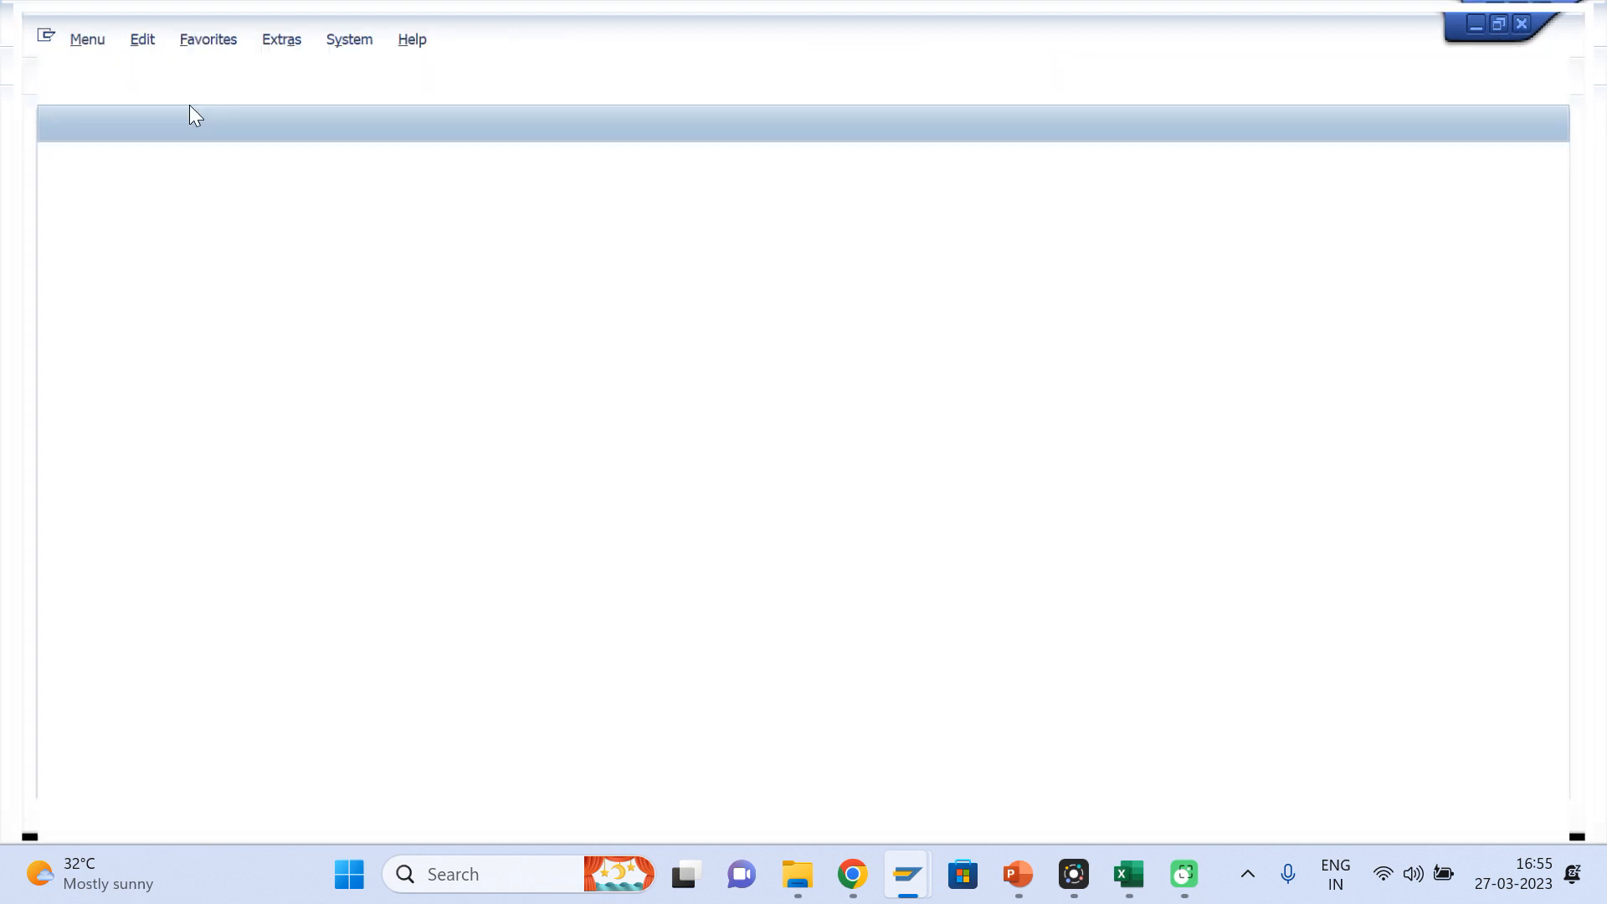
{"action": "type", "text": "gs01"}
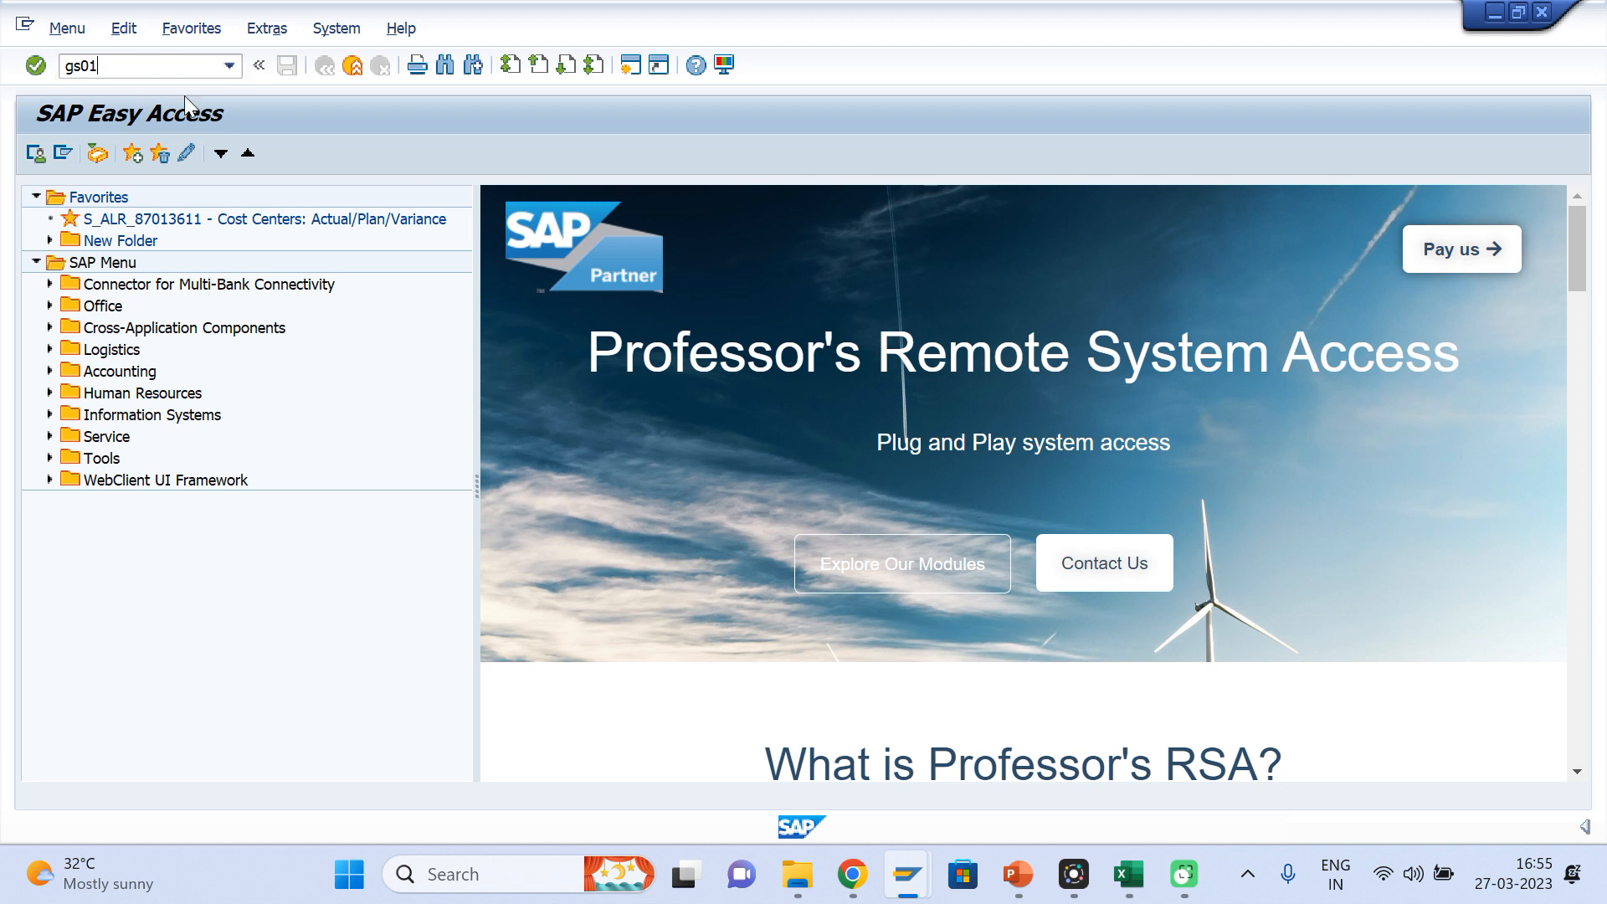
{"action": "key", "text": "Return"}
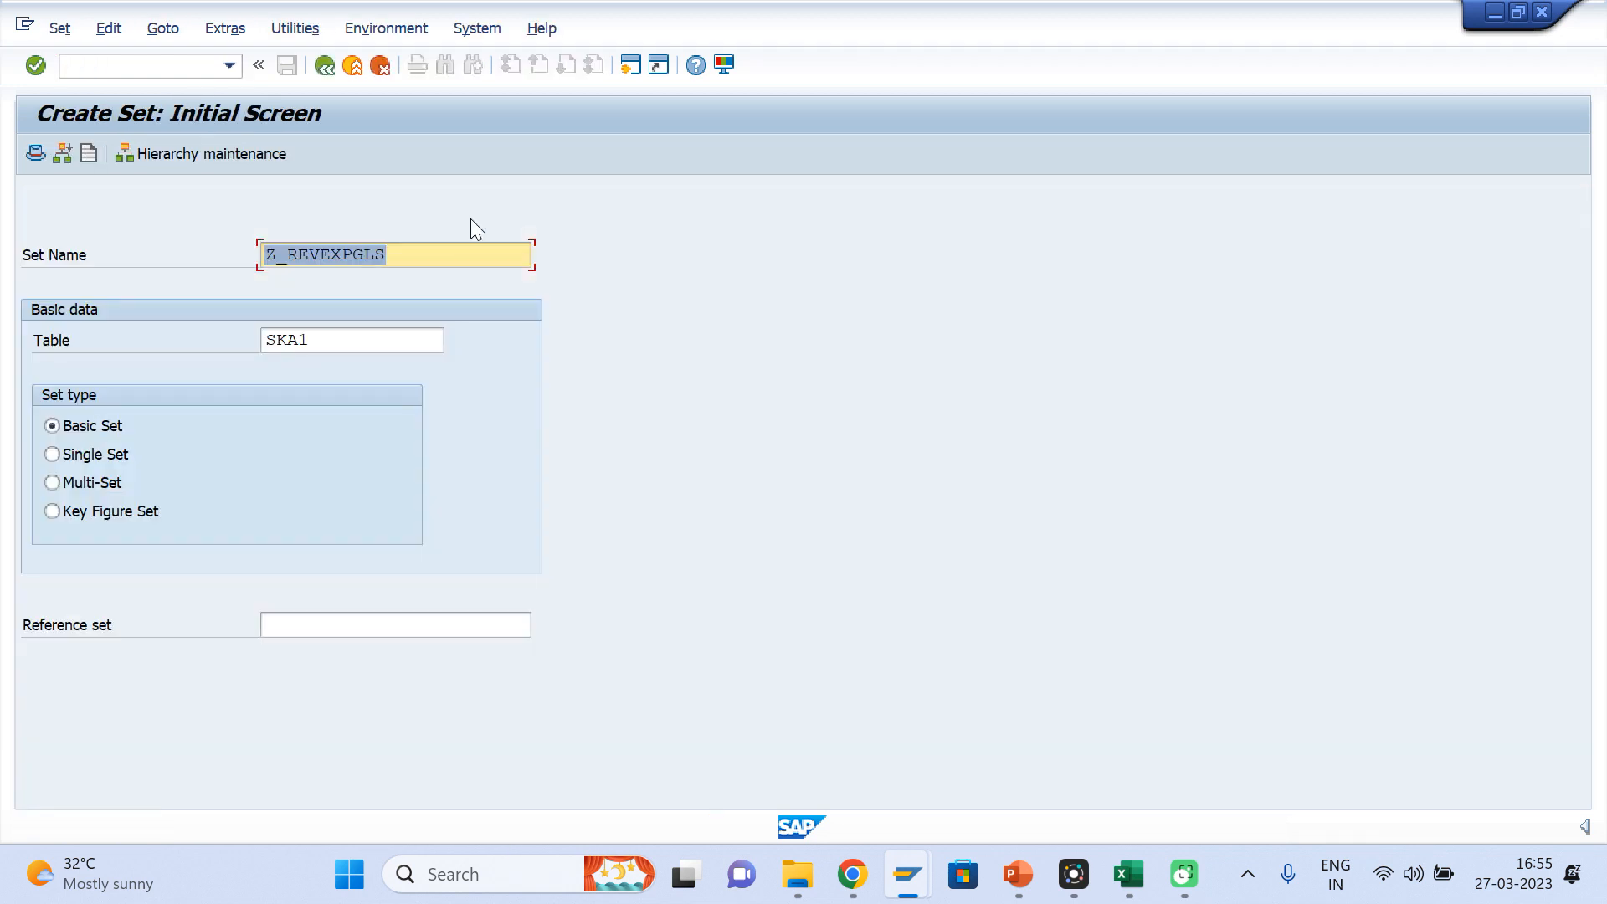
Copy the set name Z_ExpGL from the second session's name history into the single set's first subordinate line
{"action": "key", "text": "BackSpace"}
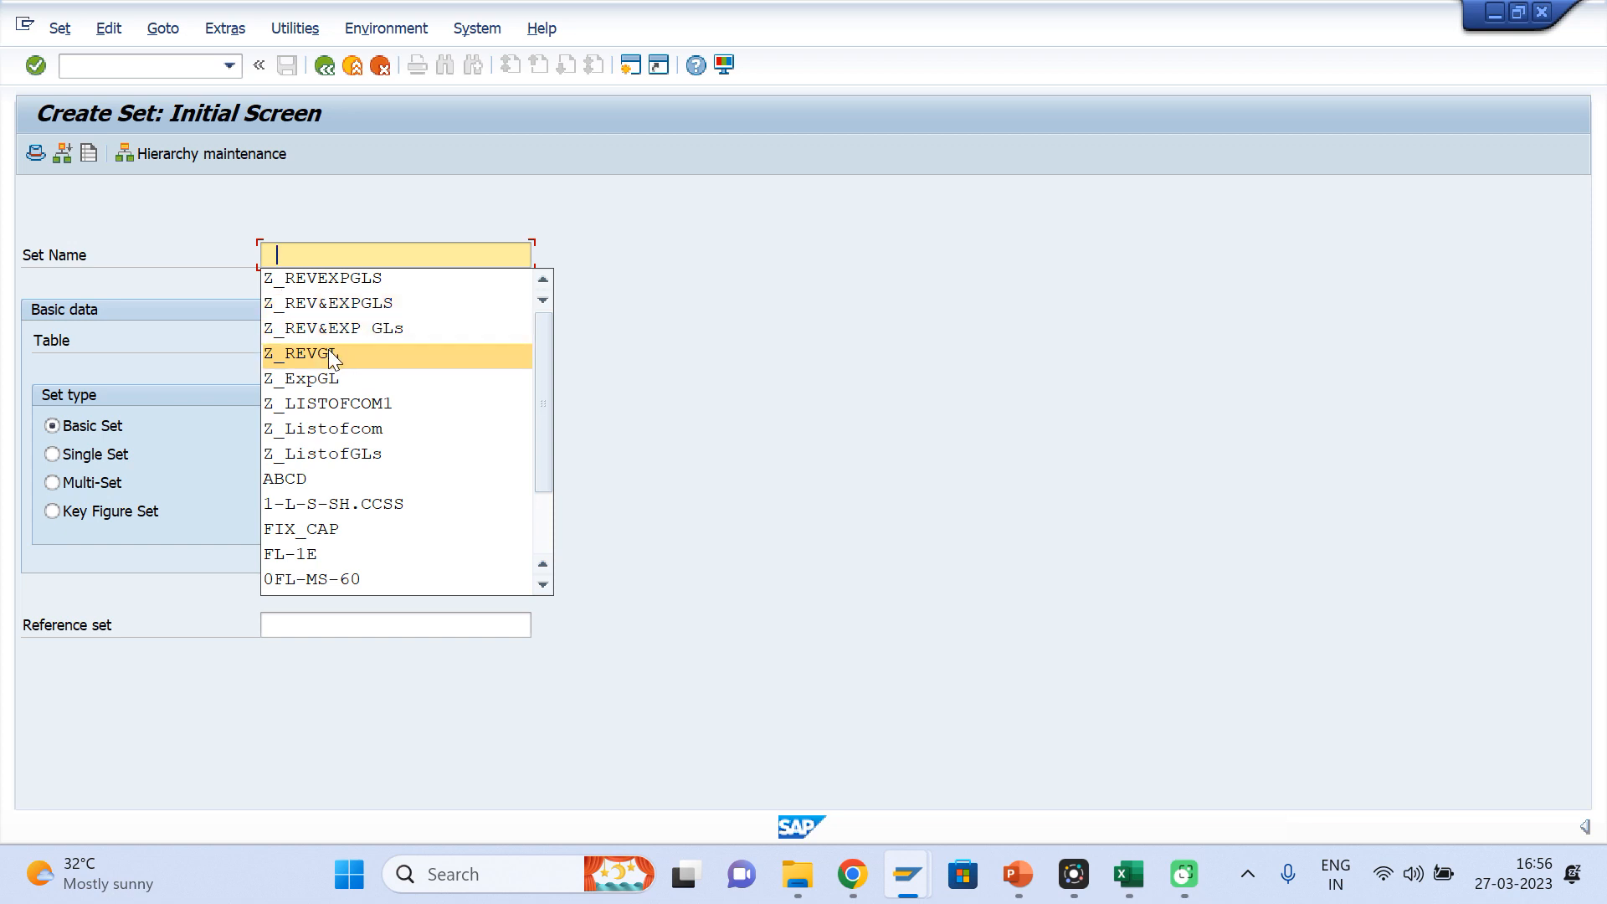
{"action": "left_click", "coordinate": [315, 376]}
{"action": "left_click_drag", "start_coordinate": [347, 254], "coordinate": [196, 270]}
{"action": "key", "text": "ctrl+c"}
{"action": "key", "text": "alt+Tab"}
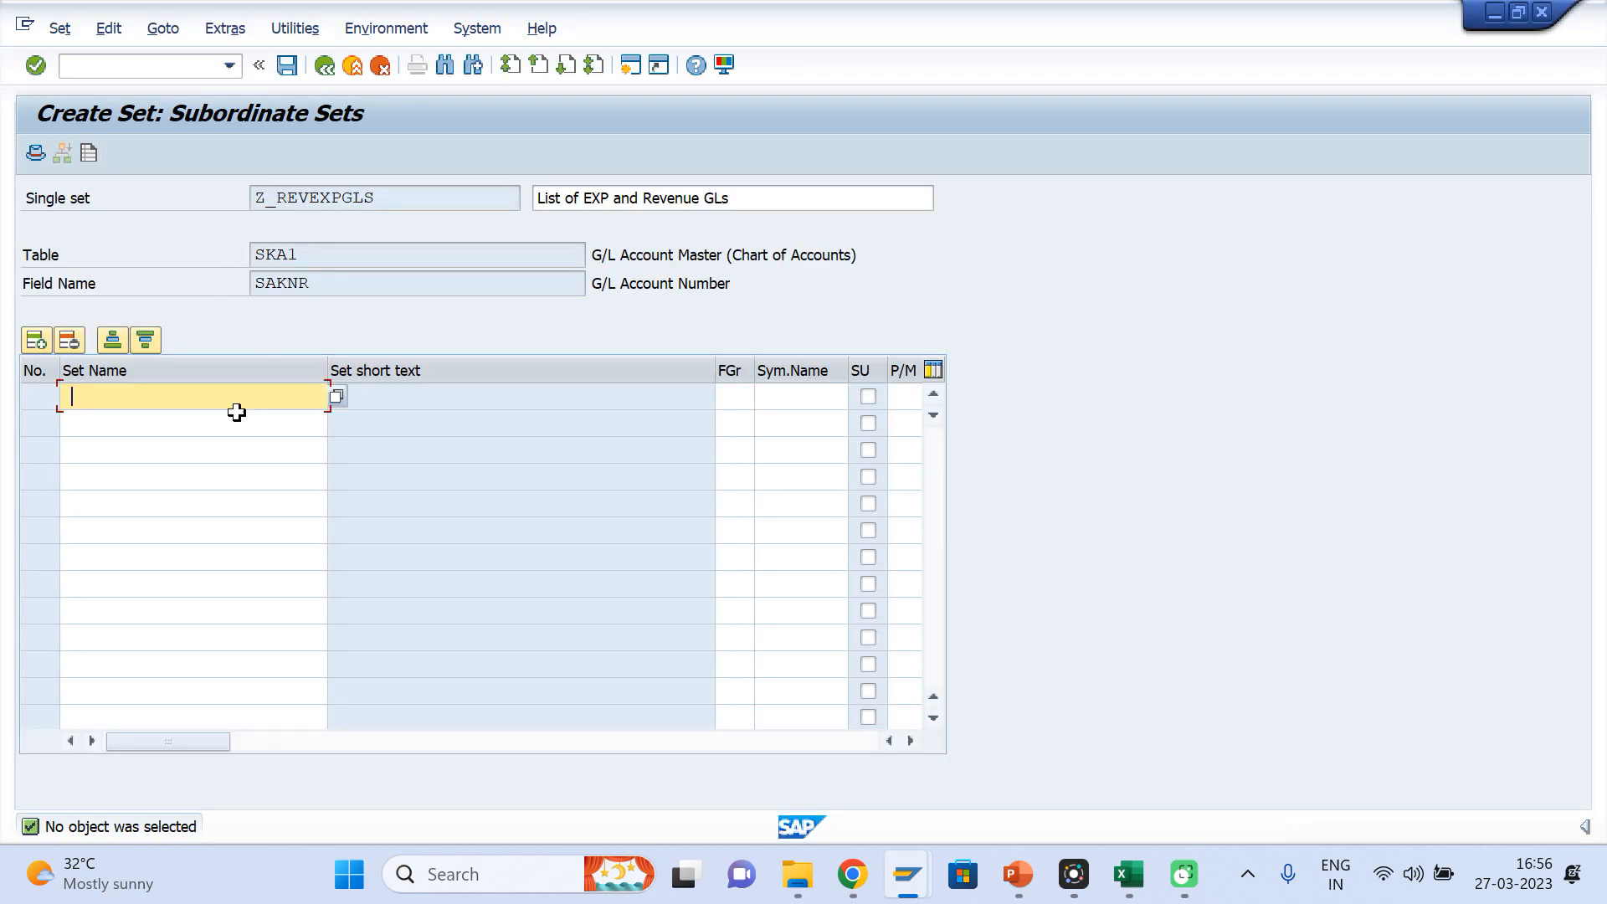
{"action": "left_click", "coordinate": [237, 410]}
{"action": "key", "text": "ctrl+v"}
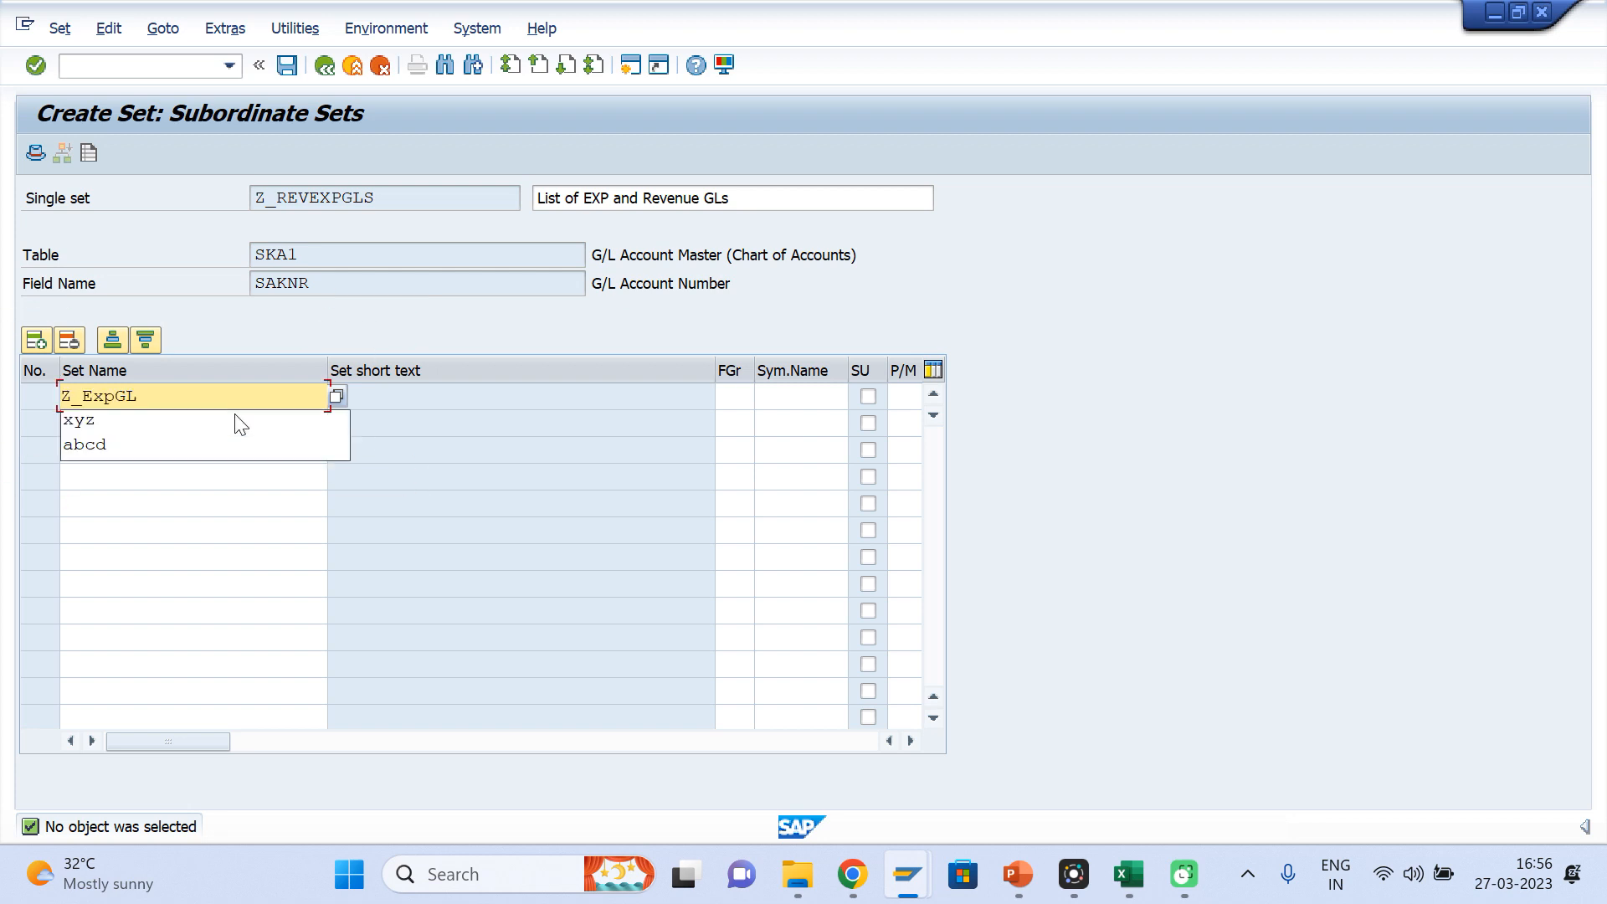
Copy the set name Z_REVGL from the second session into the single set's second subordinate line and validate the entries
{"action": "key", "text": "alt+Tab"}
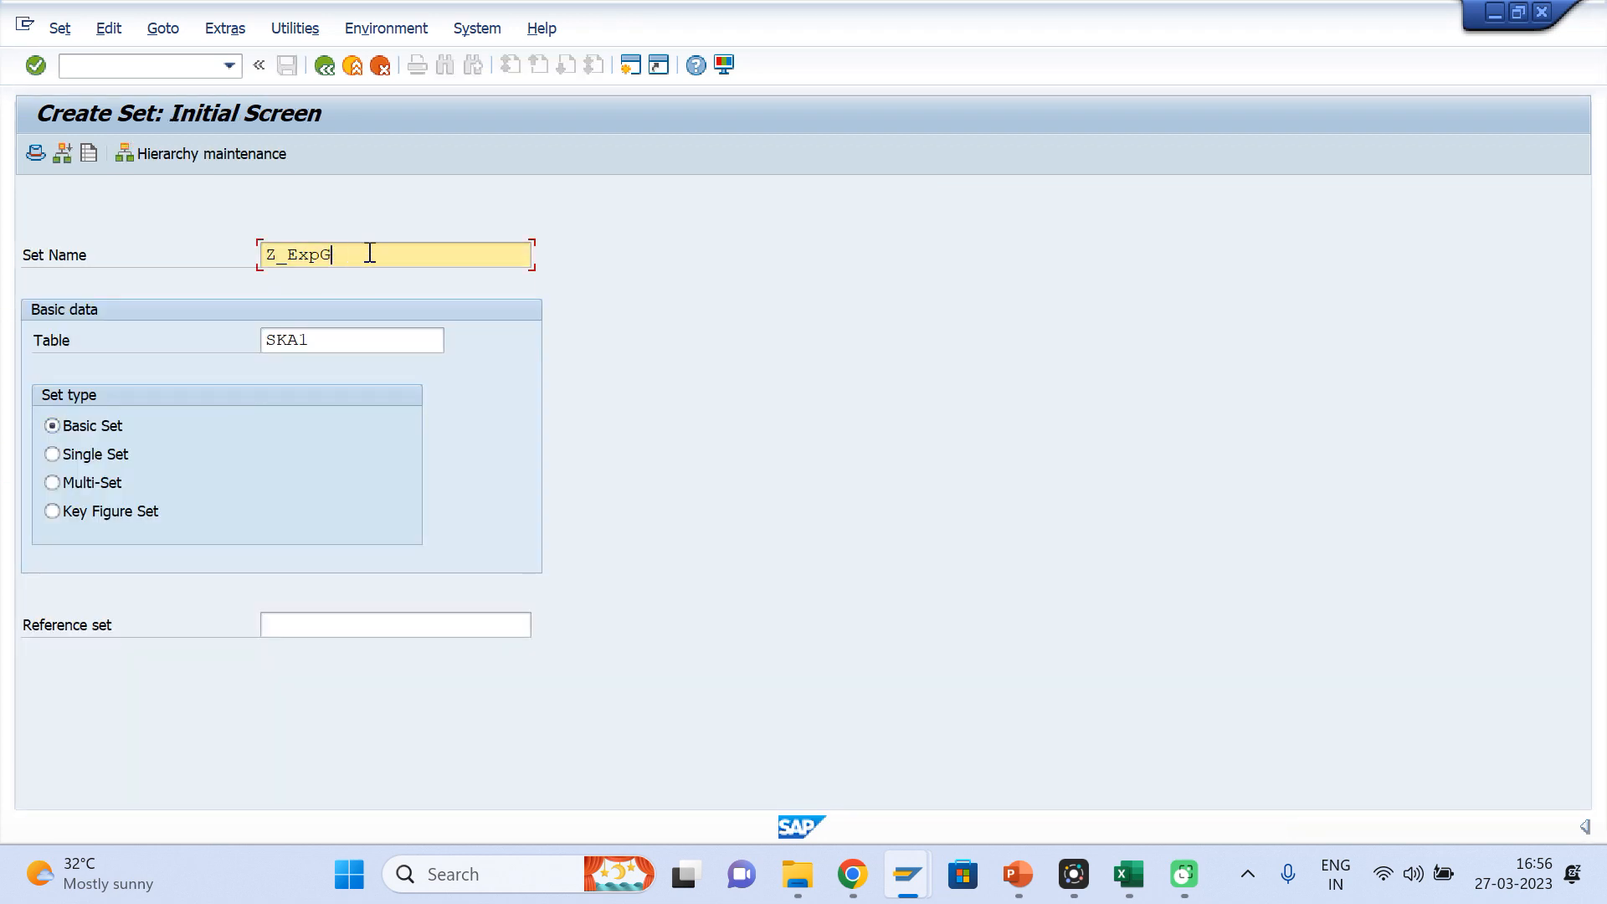
{"action": "key", "text": "BackSpace"}
{"action": "key", "text": "BackSpace"}
{"action": "key", "text": "BackSpace"}
{"action": "key", "text": "BackSpace"}
{"action": "key", "text": "BackSpace"}
{"action": "key", "text": "BackSpace"}
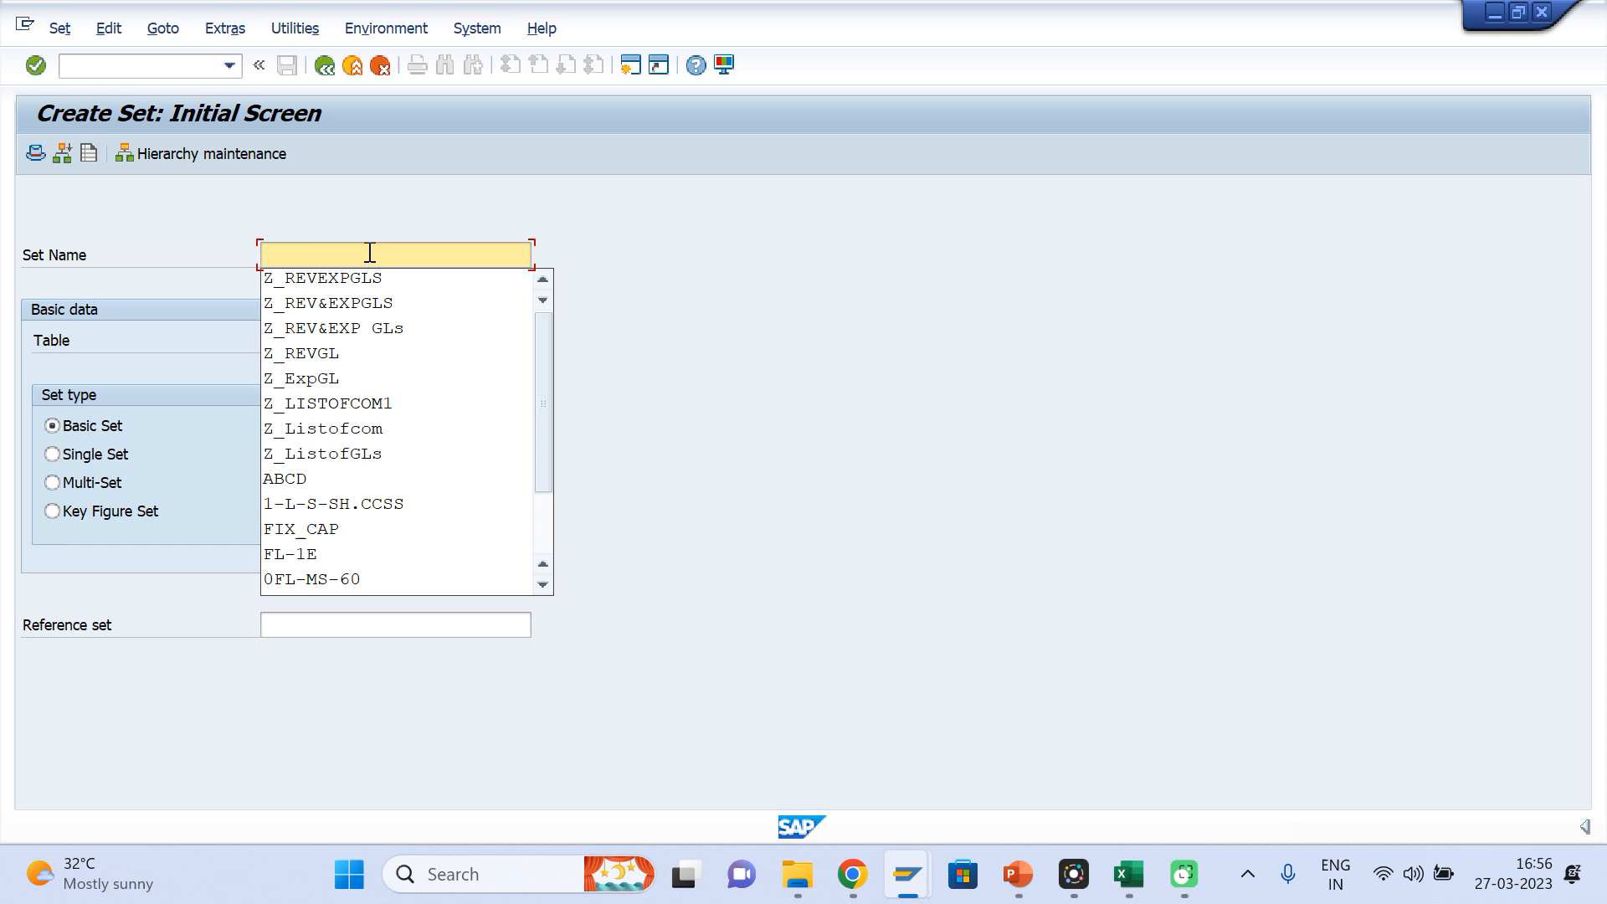
{"action": "left_click", "coordinate": [348, 353]}
{"action": "left_click_drag", "start_coordinate": [354, 257], "coordinate": [214, 265]}
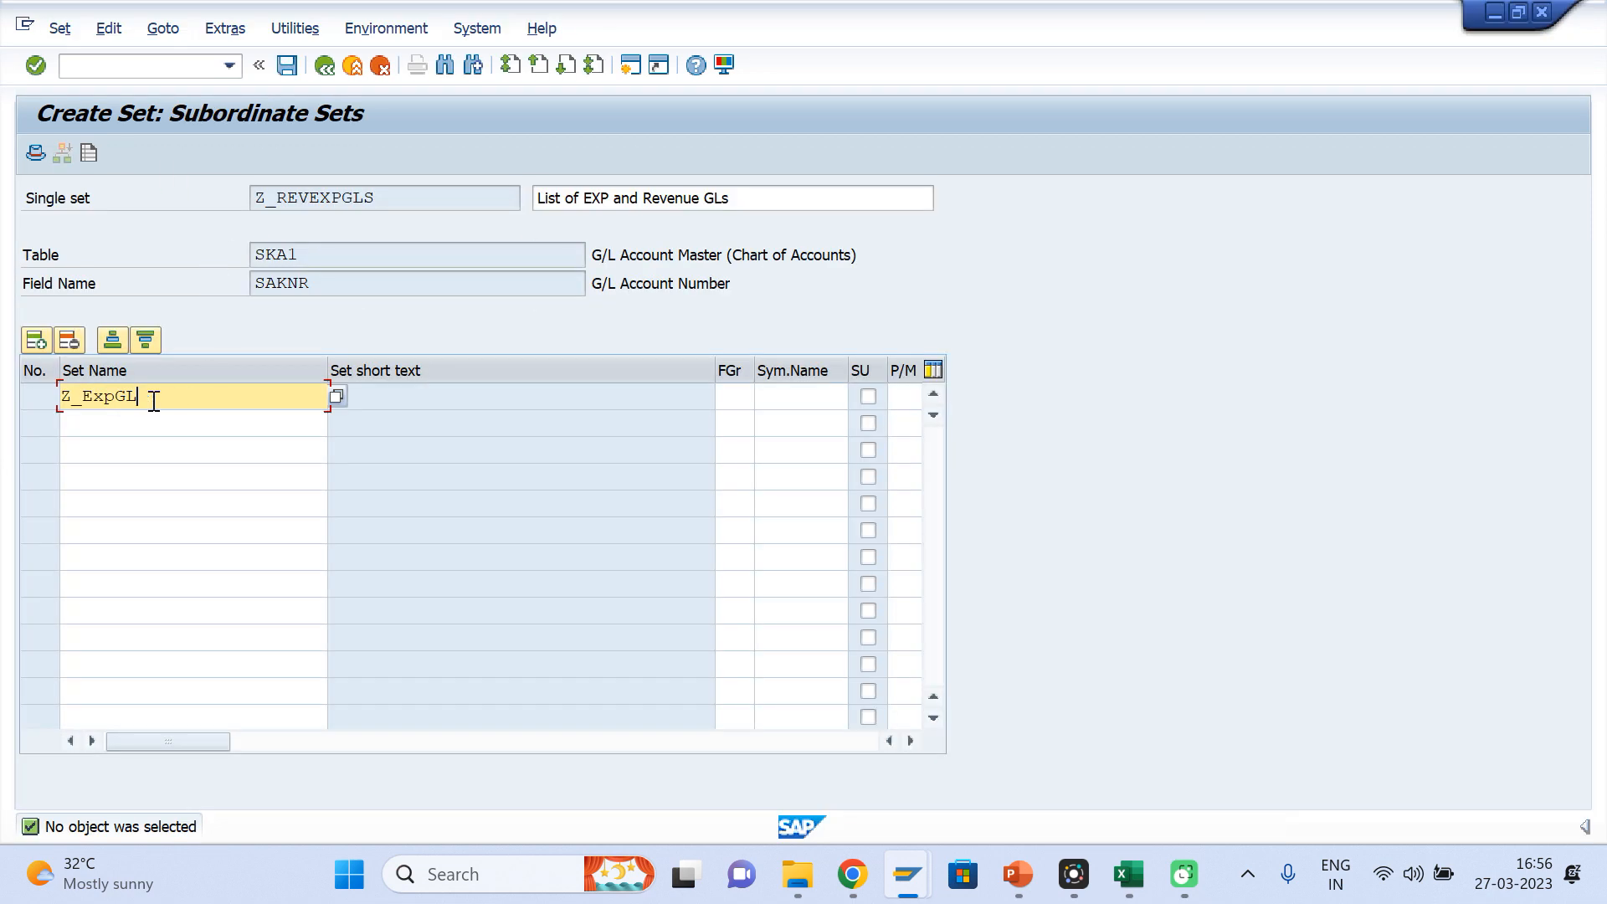
{"action": "left_click", "coordinate": [119, 423]}
{"action": "key", "text": "ctrl+v"}
{"action": "key", "text": "Return"}
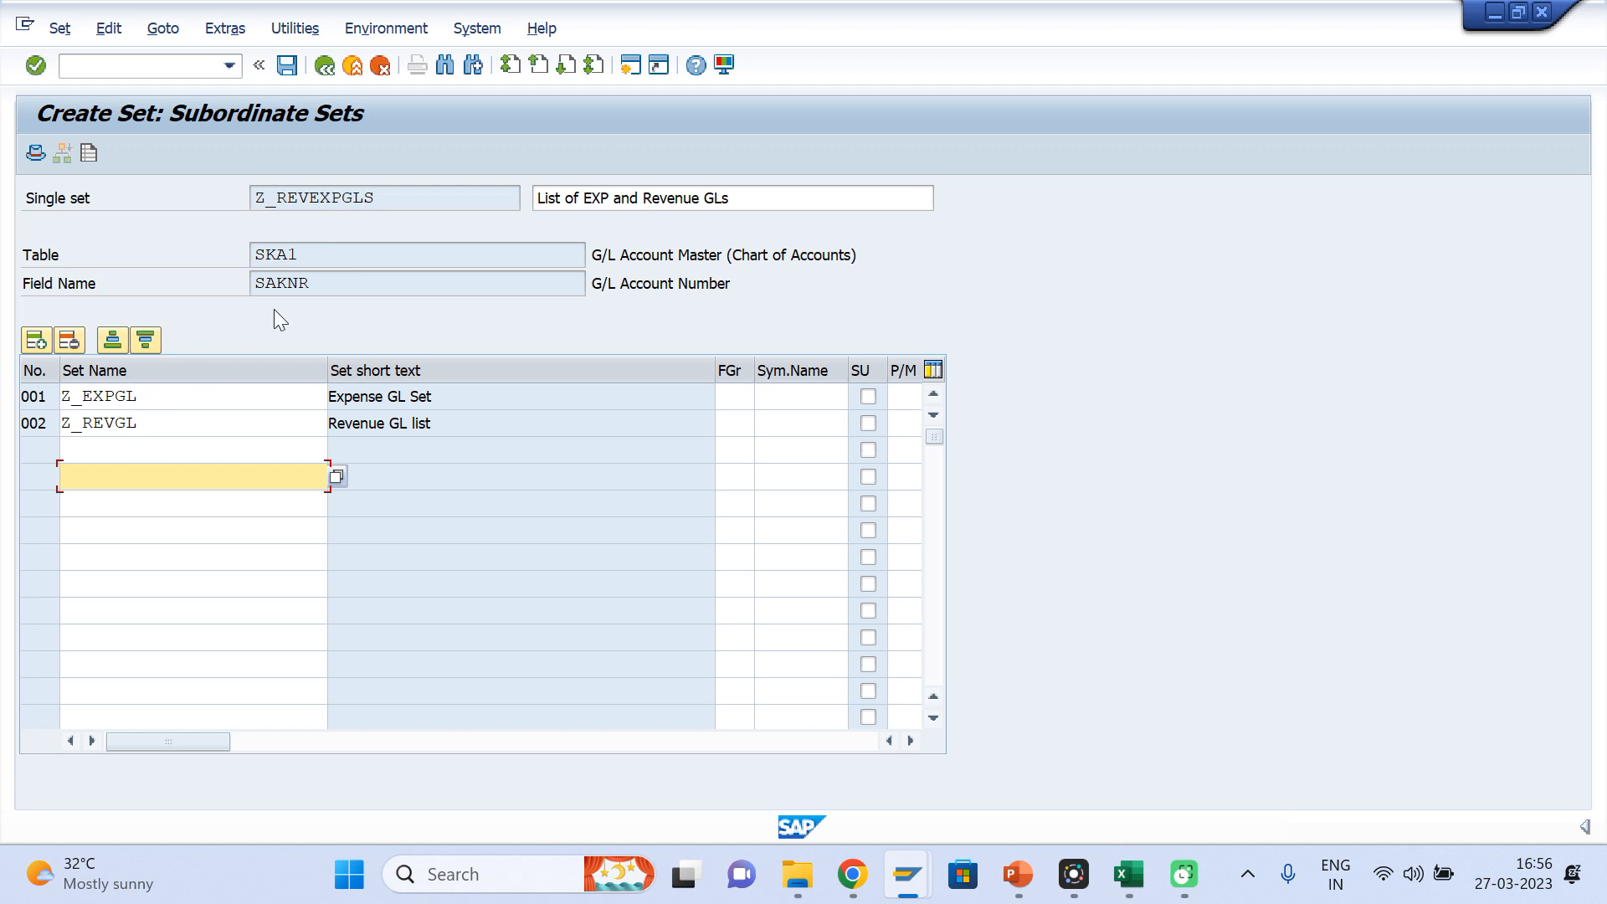
Review the single set's name, its table and field name, and its two subordinate sets
{"action": "left_click_drag", "start_coordinate": [377, 198], "coordinate": [249, 201]}
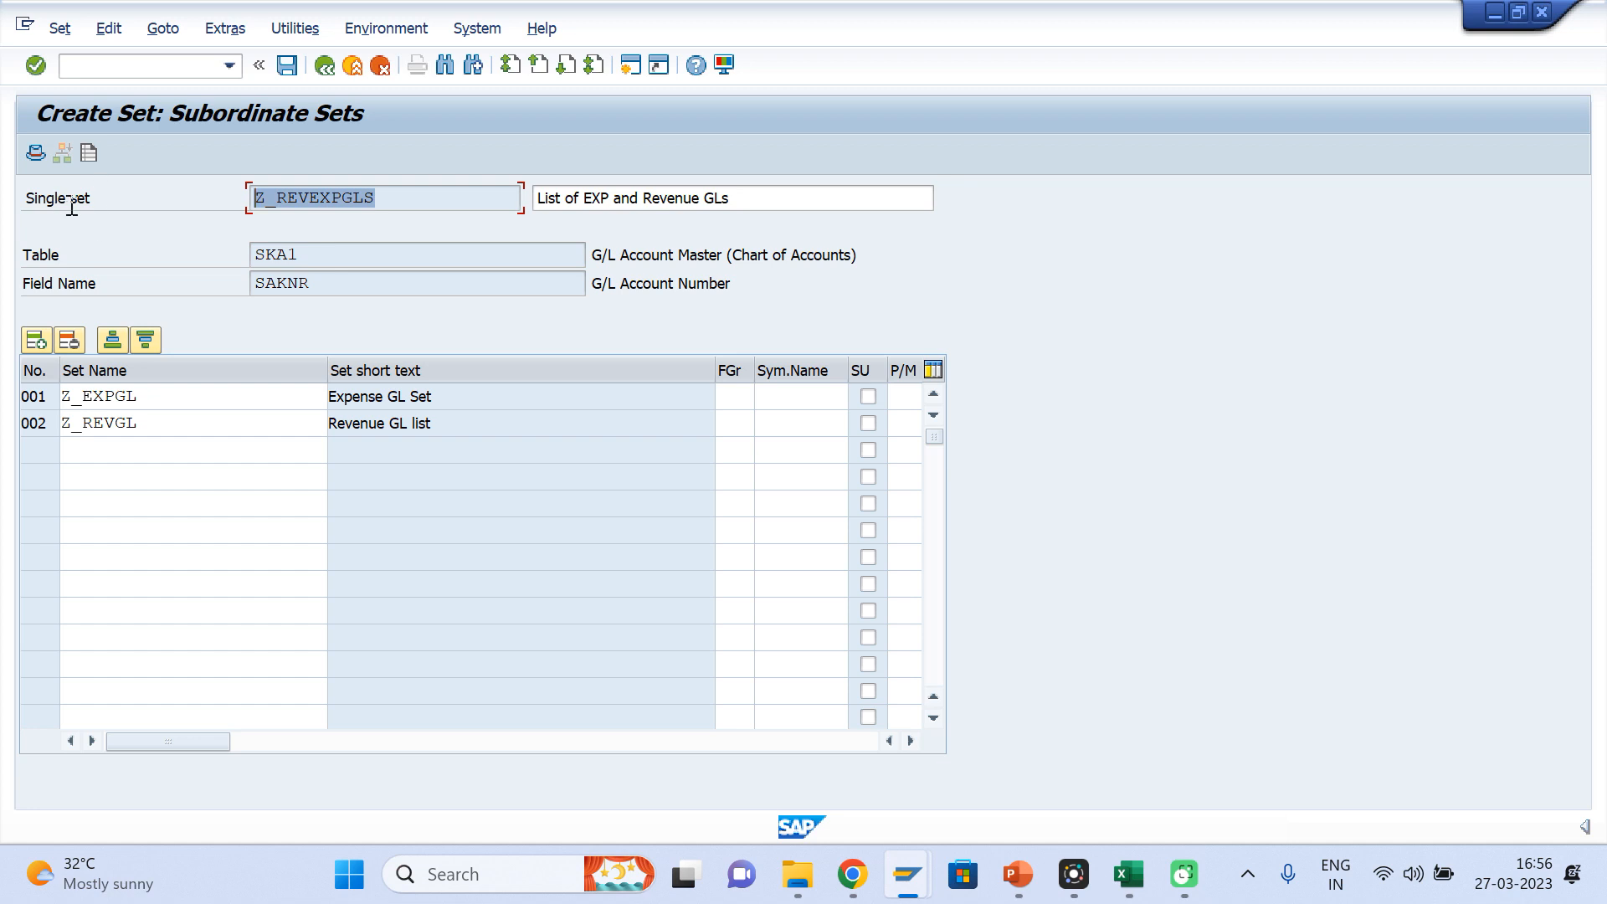
{"action": "left_click_drag", "start_coordinate": [158, 394], "coordinate": [15, 398]}
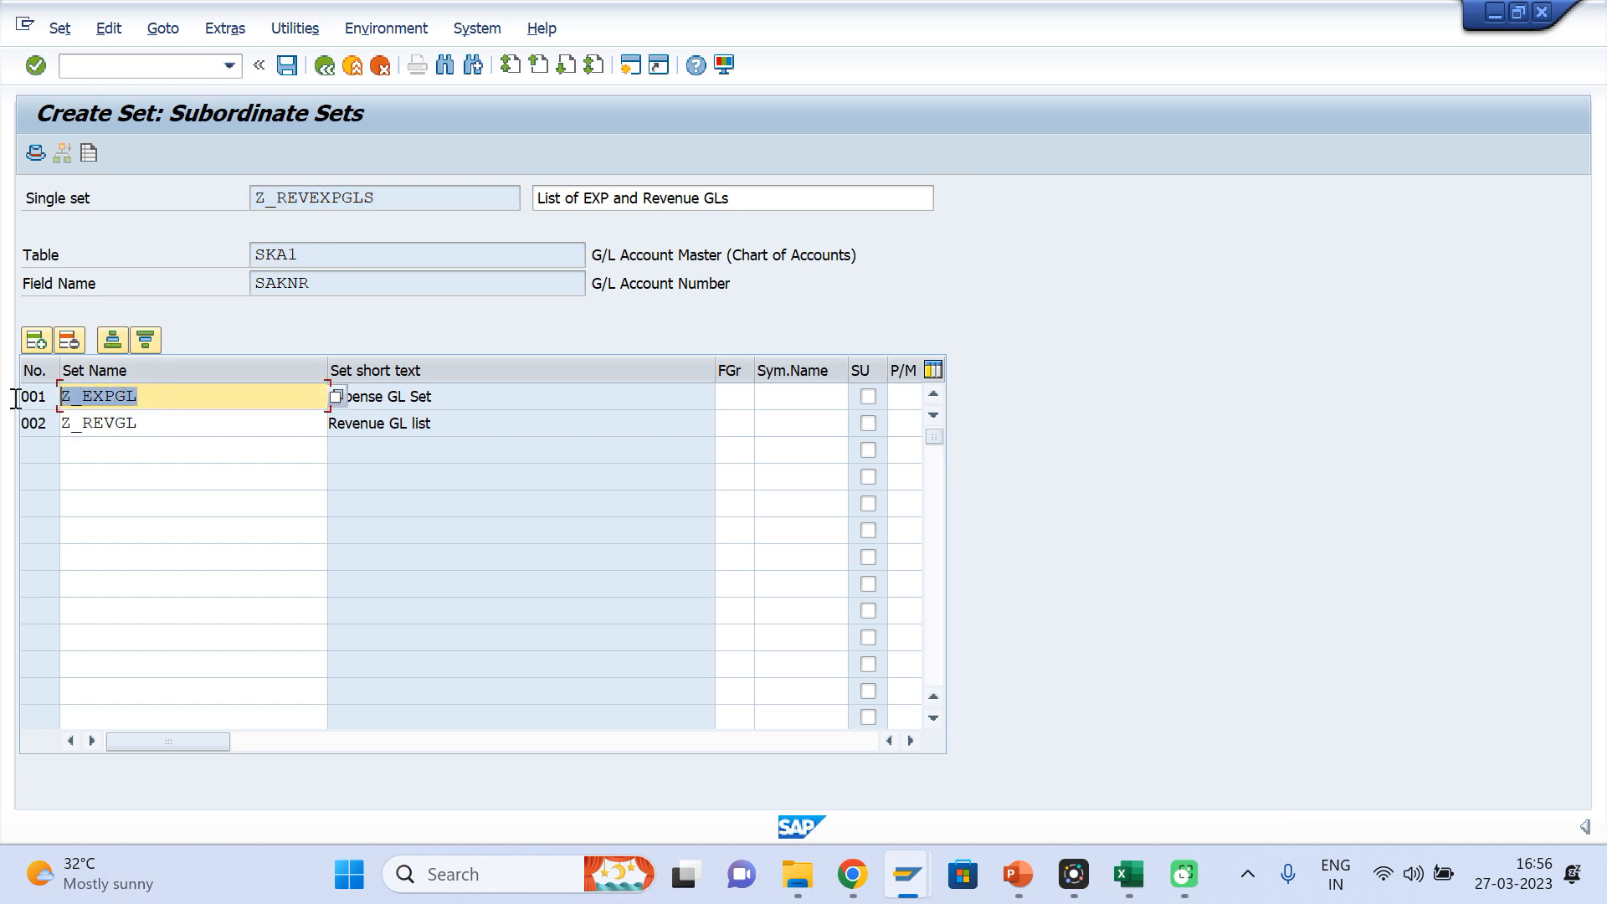
{"action": "left_click_drag", "start_coordinate": [158, 432], "coordinate": [26, 421]}
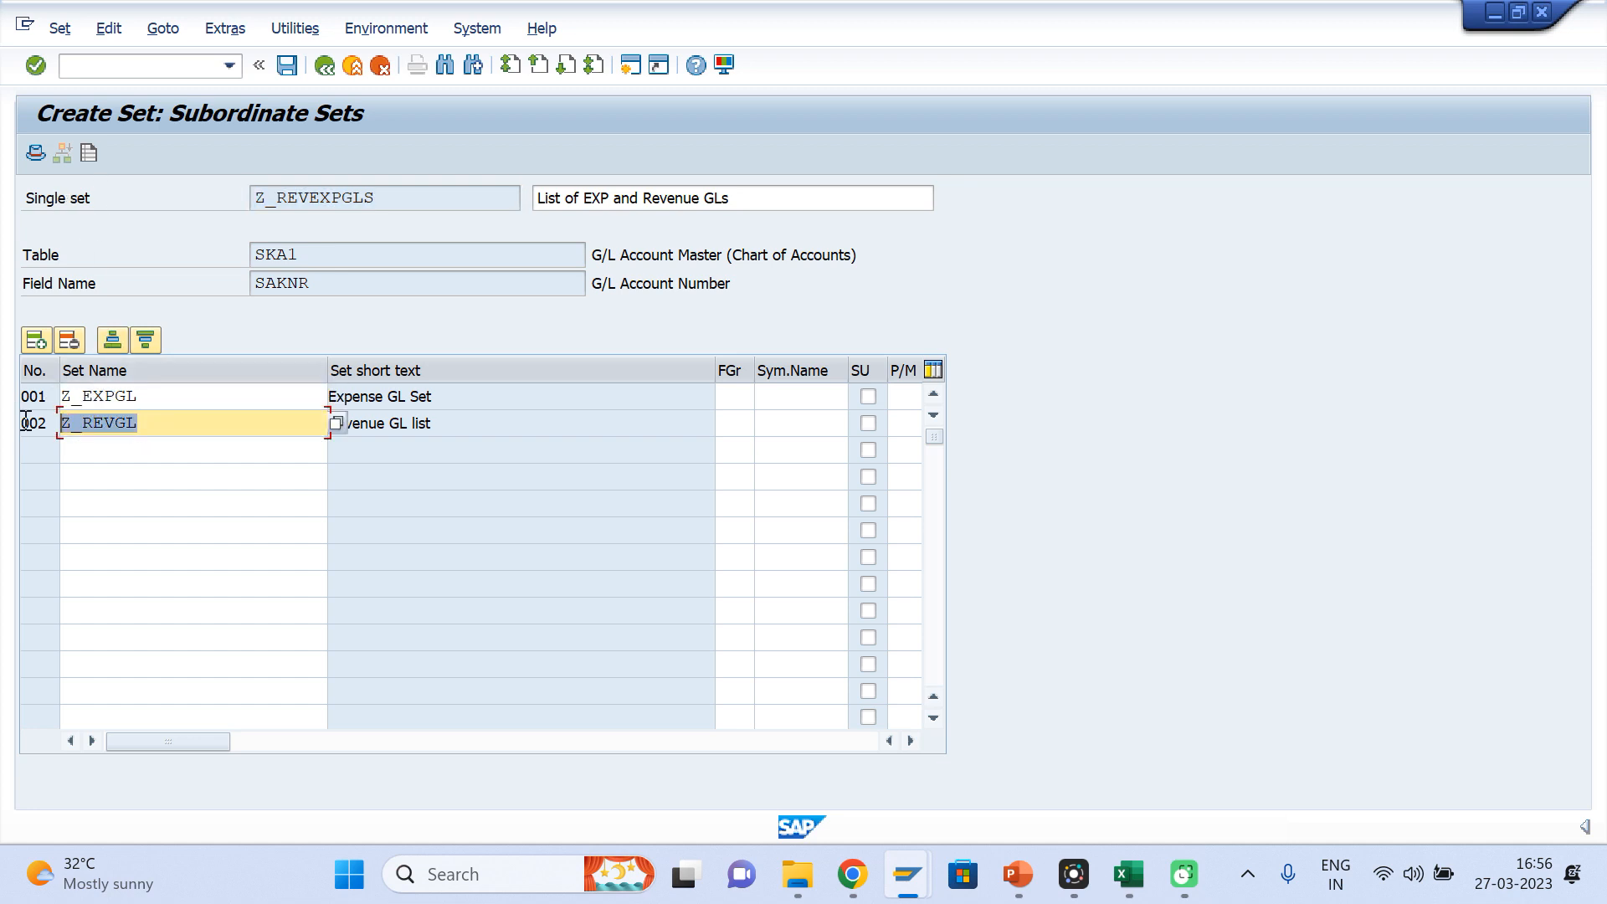
{"action": "left_click_drag", "start_coordinate": [311, 286], "coordinate": [215, 282]}
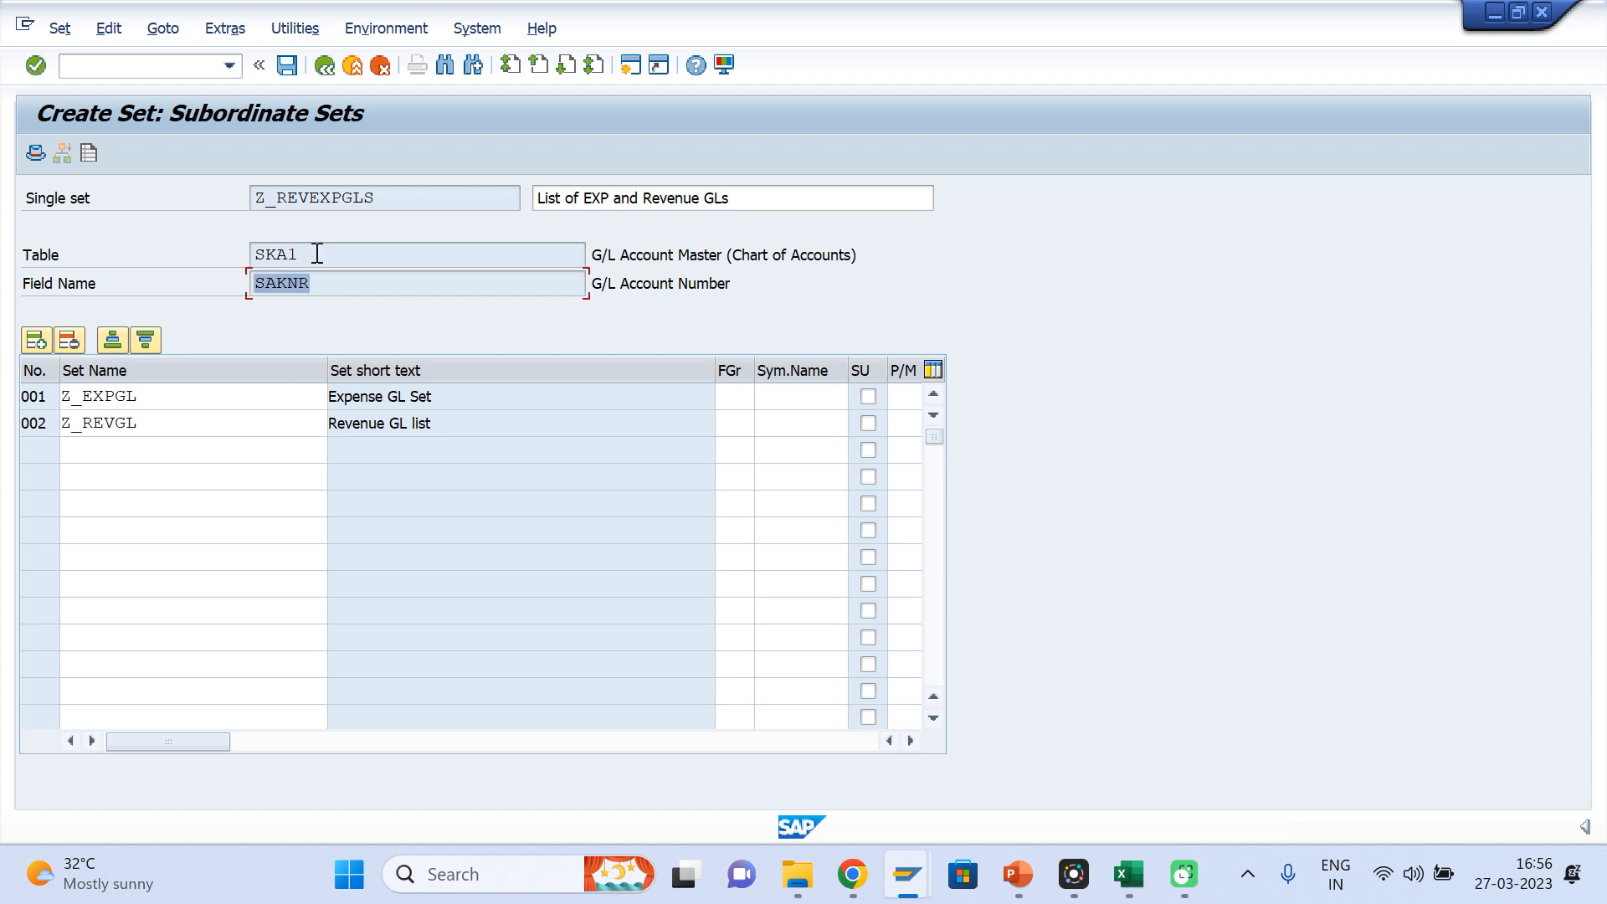
{"action": "left_click_drag", "start_coordinate": [315, 253], "coordinate": [198, 252]}
{"action": "left_click_drag", "start_coordinate": [326, 282], "coordinate": [216, 285]}
{"action": "left_click", "coordinate": [138, 425]}
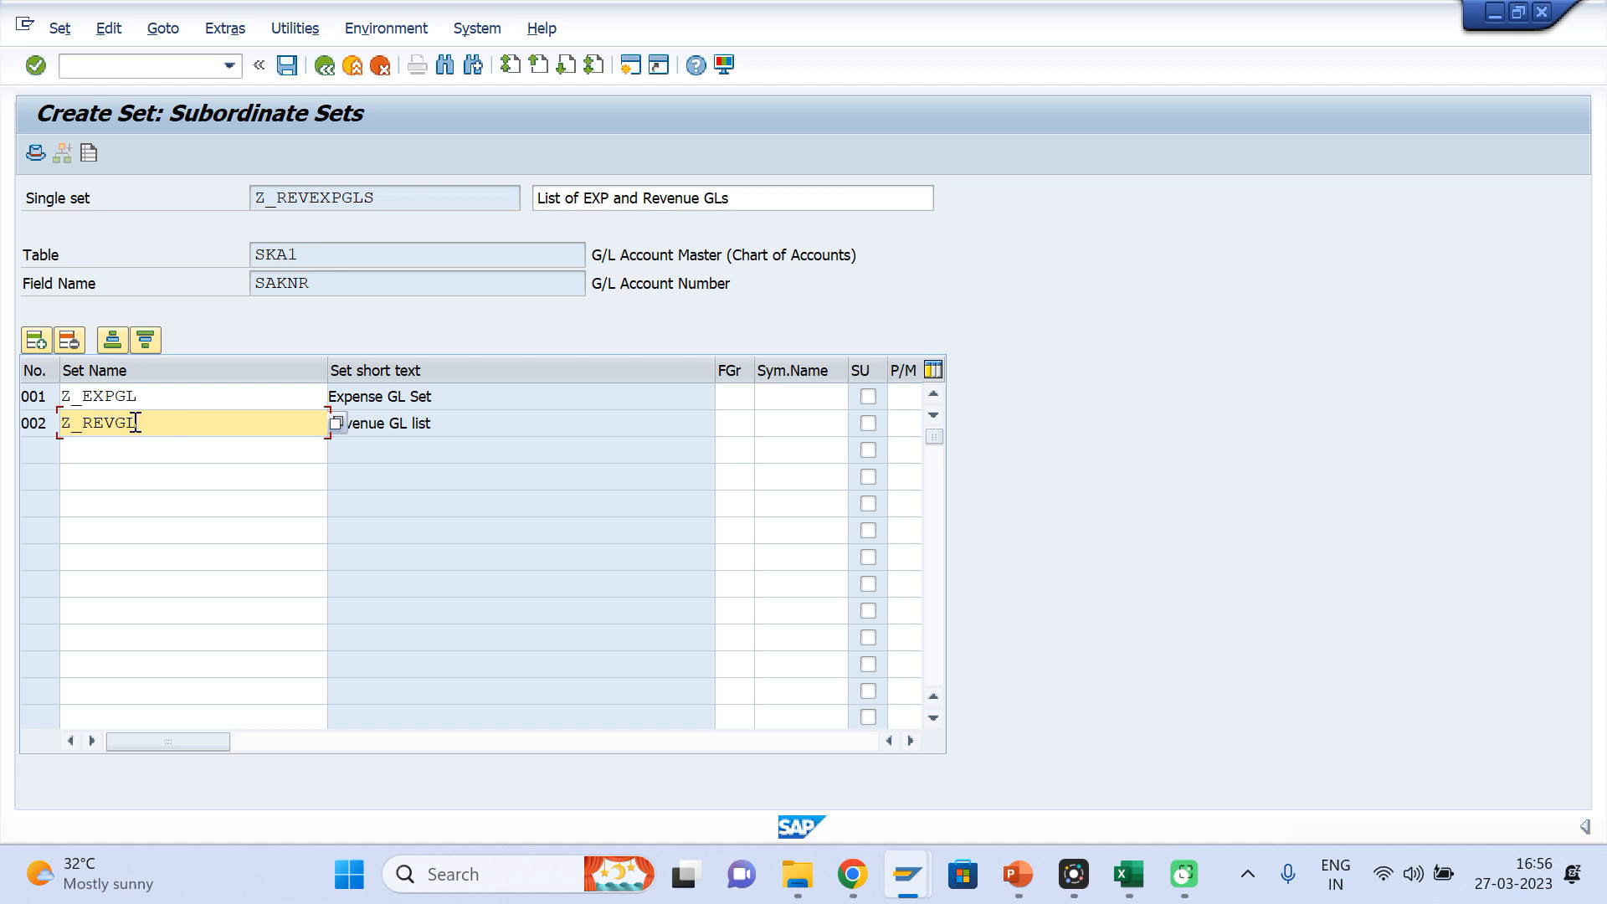
{"action": "left_click_drag", "start_coordinate": [136, 423], "coordinate": [40, 431]}
{"action": "left_click_drag", "start_coordinate": [148, 396], "coordinate": [50, 397]}
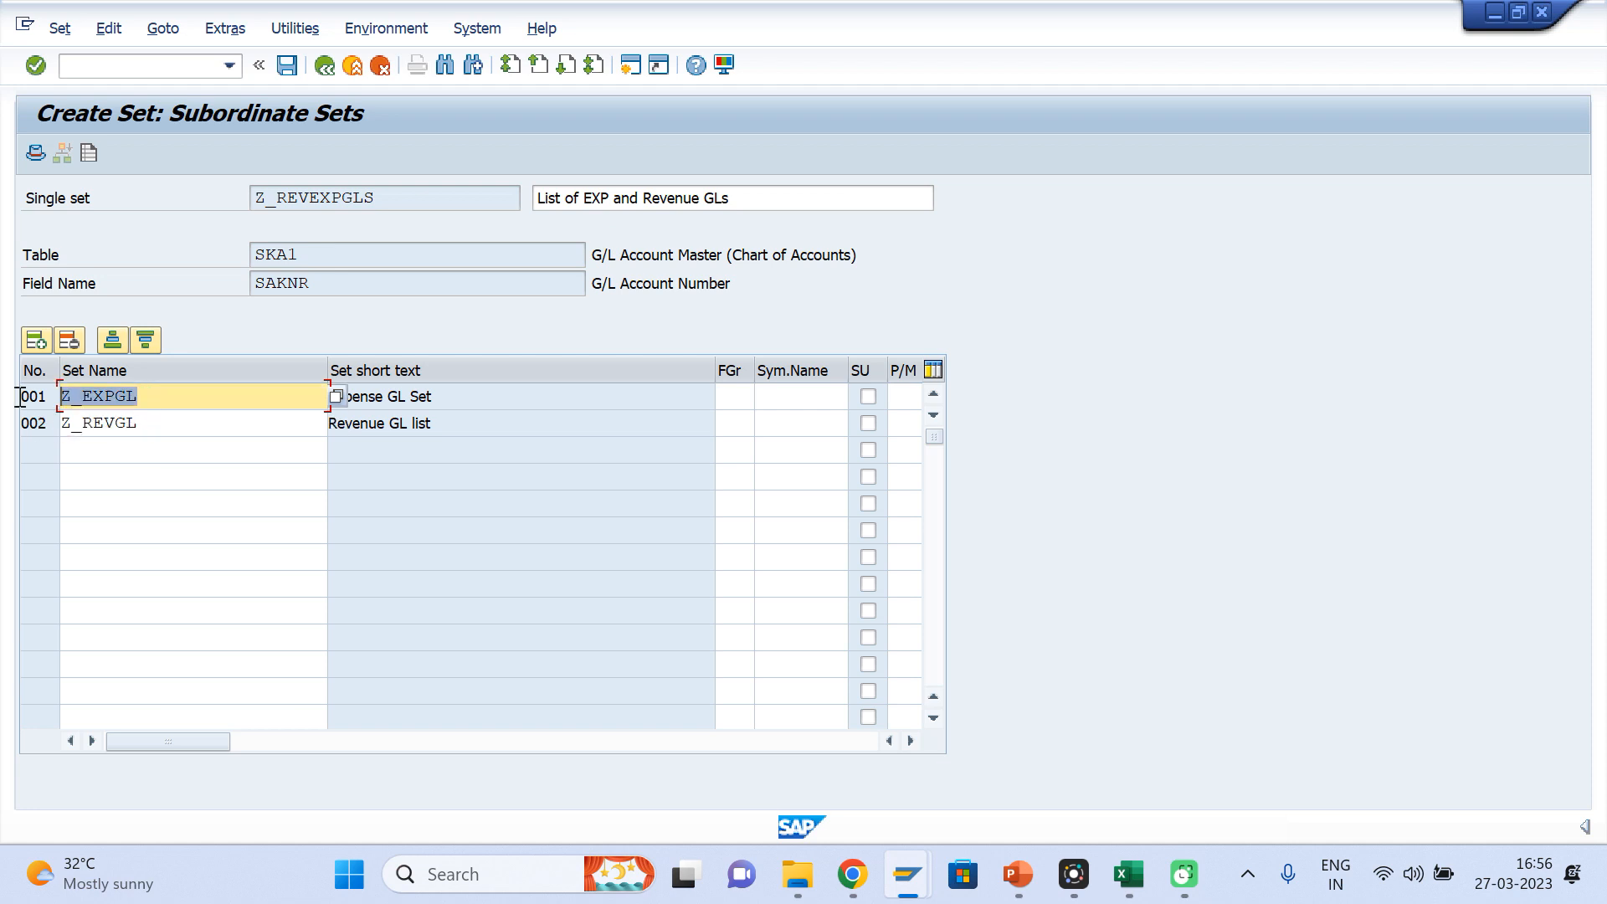
Save the single set Z_REVEXPGLS and switch to the session with the FINLINE Step 002 prerequisite
{"action": "left_click", "coordinate": [288, 65]}
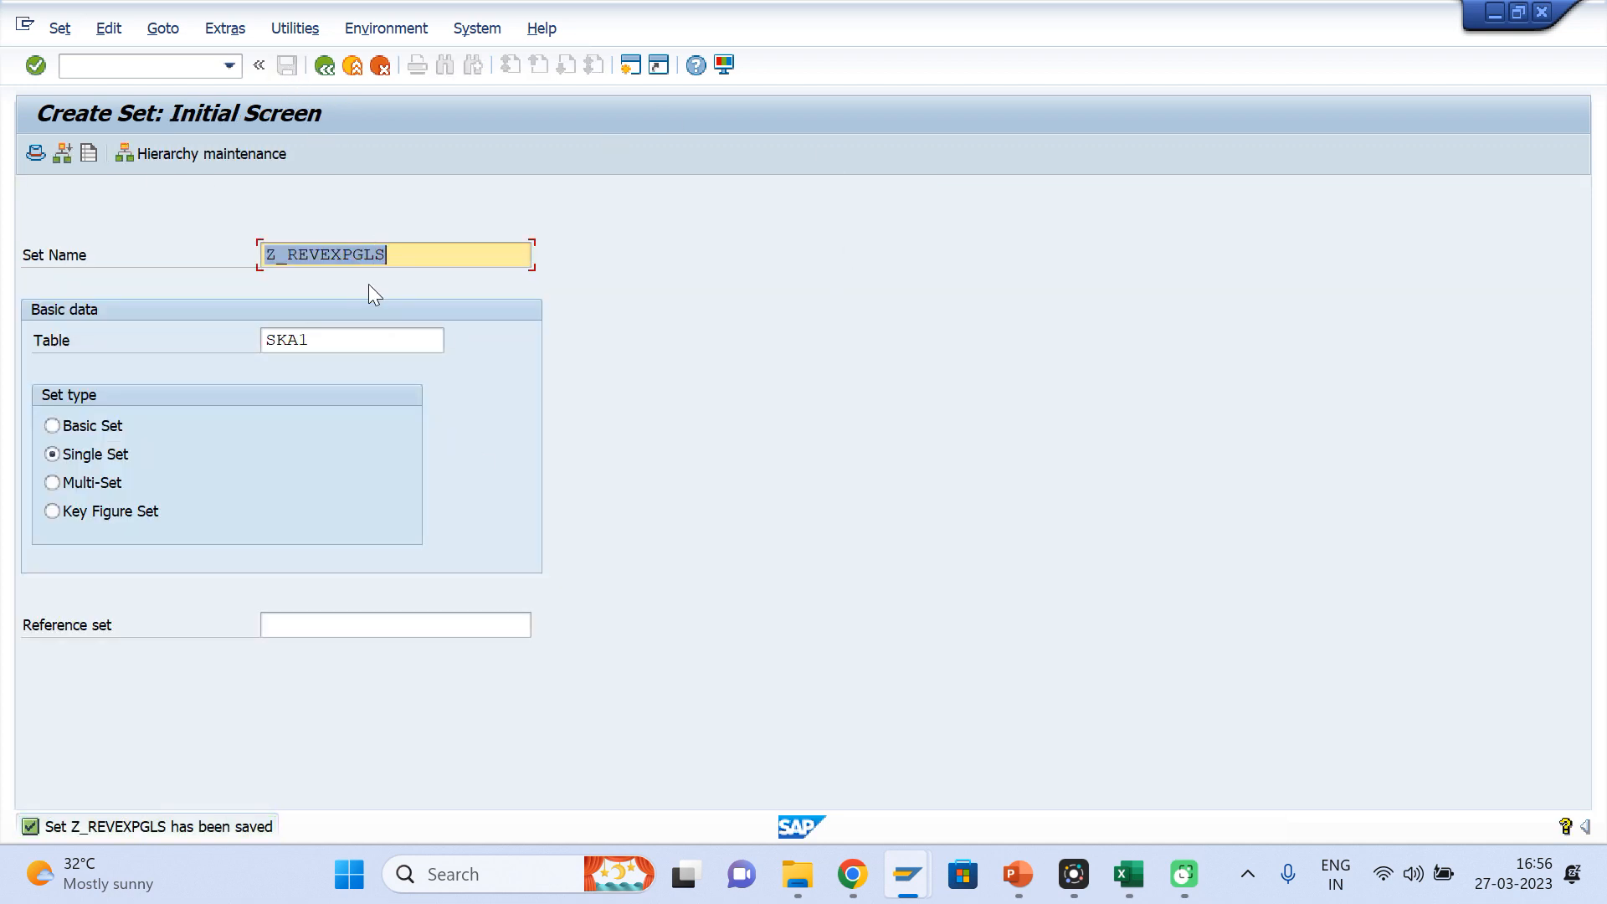
{"action": "mouse_move", "coordinate": [905, 886]}
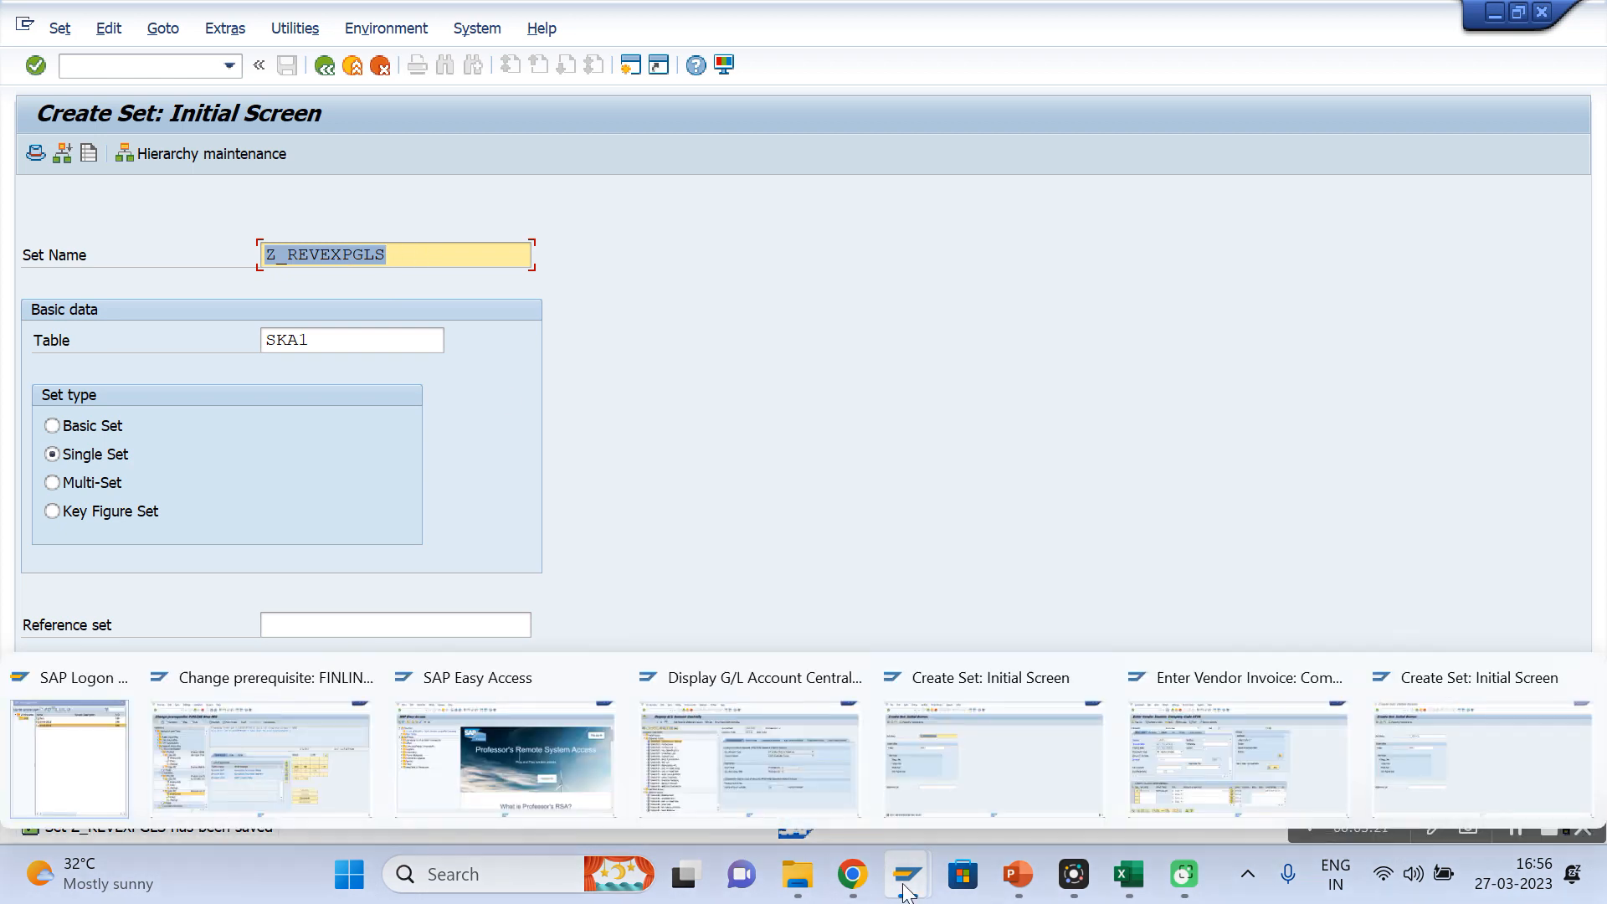
{"action": "left_click", "coordinate": [315, 781]}
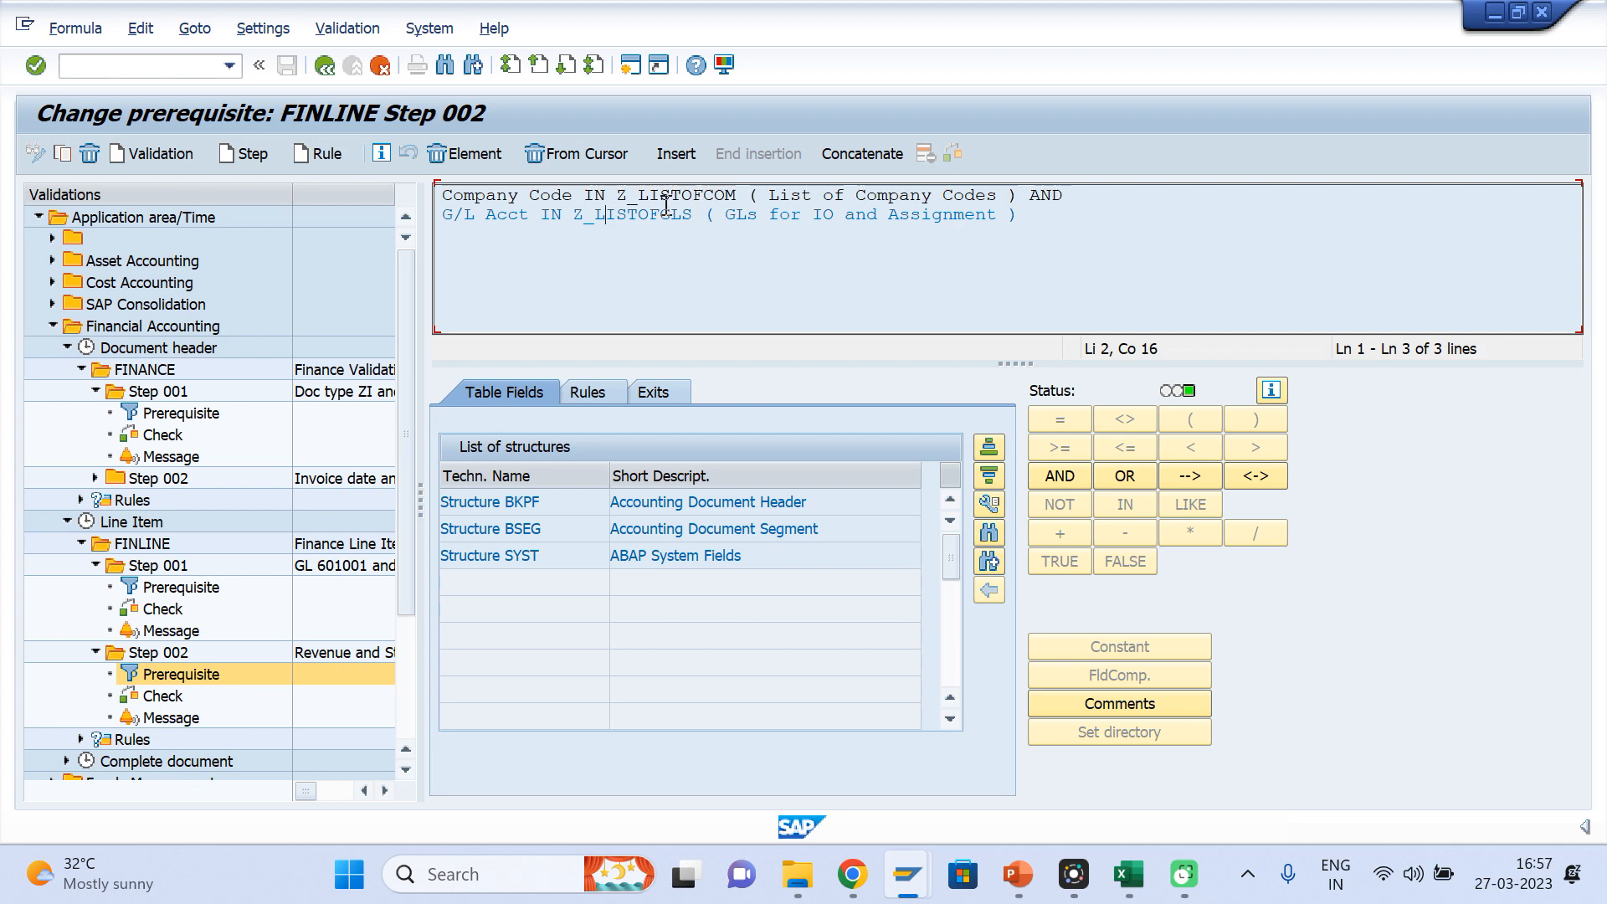
Replace the set Z_LISTOFGLS in the prerequisite's G/L Acct condition with the copied set ID Z_REVEXPGLS
{"action": "key", "text": "alt+Tab"}
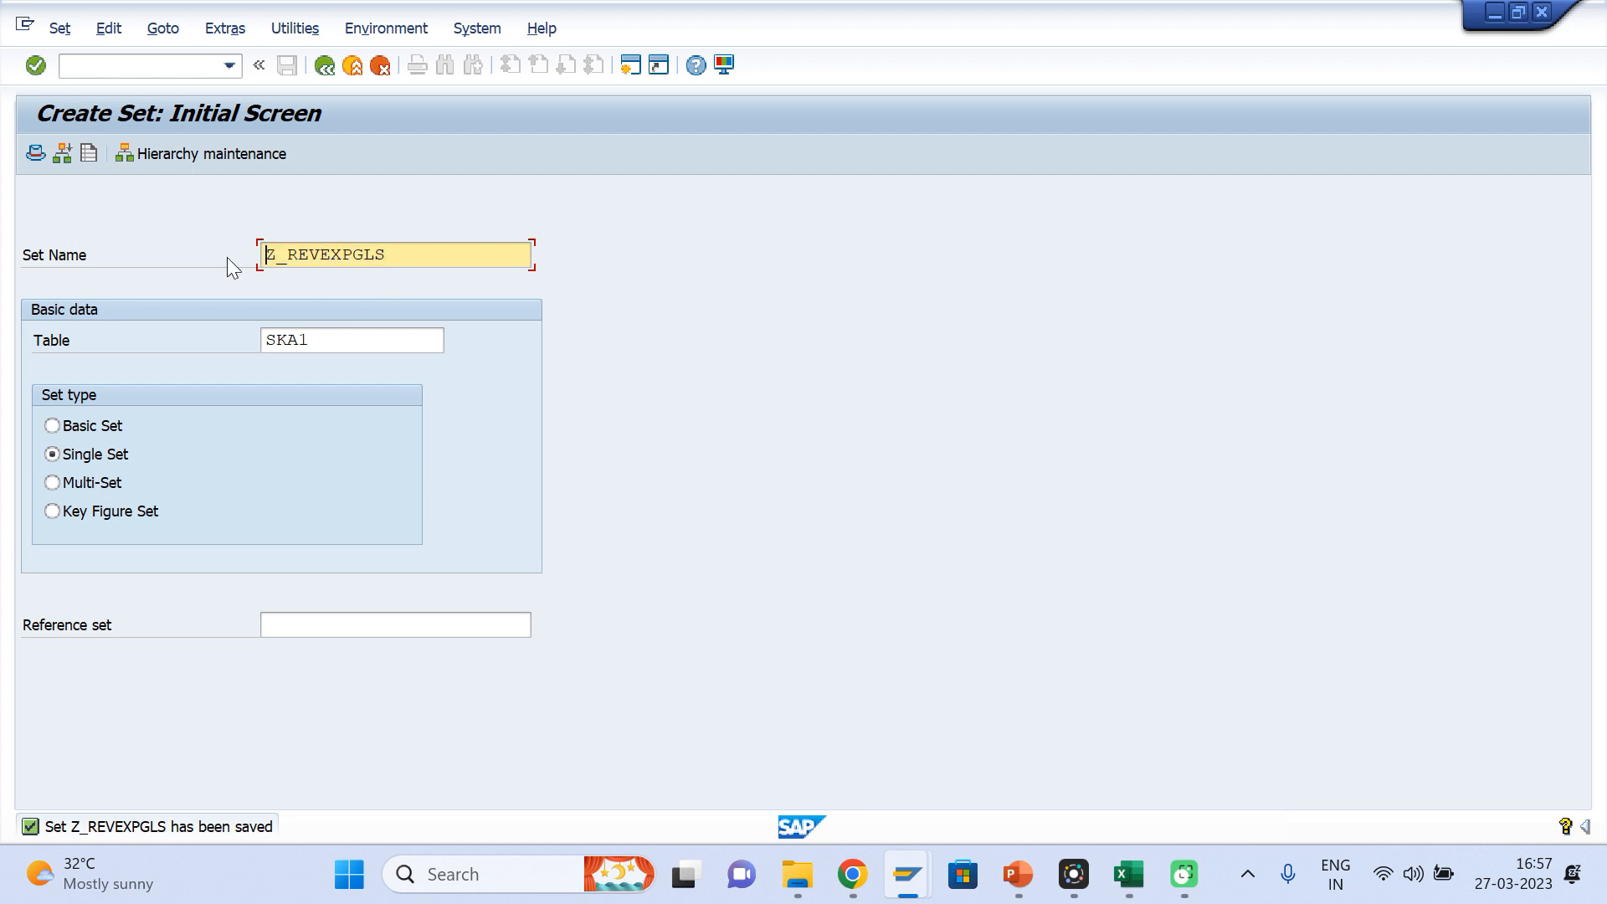
{"action": "key", "text": "alt+Tab"}
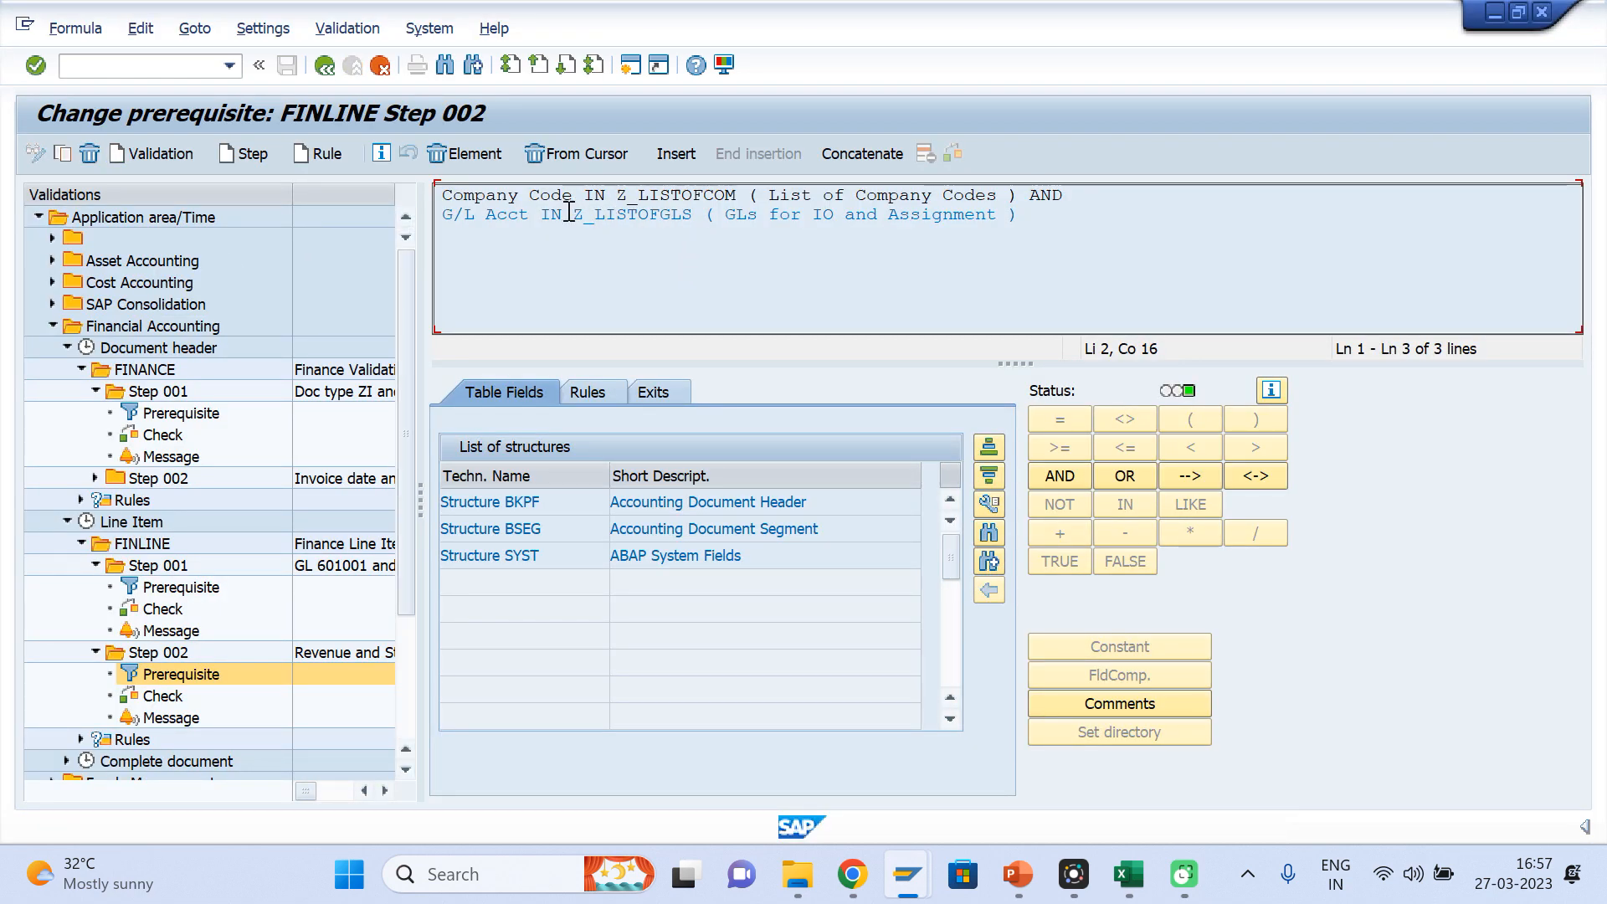
{"action": "left_click", "coordinate": [465, 153]}
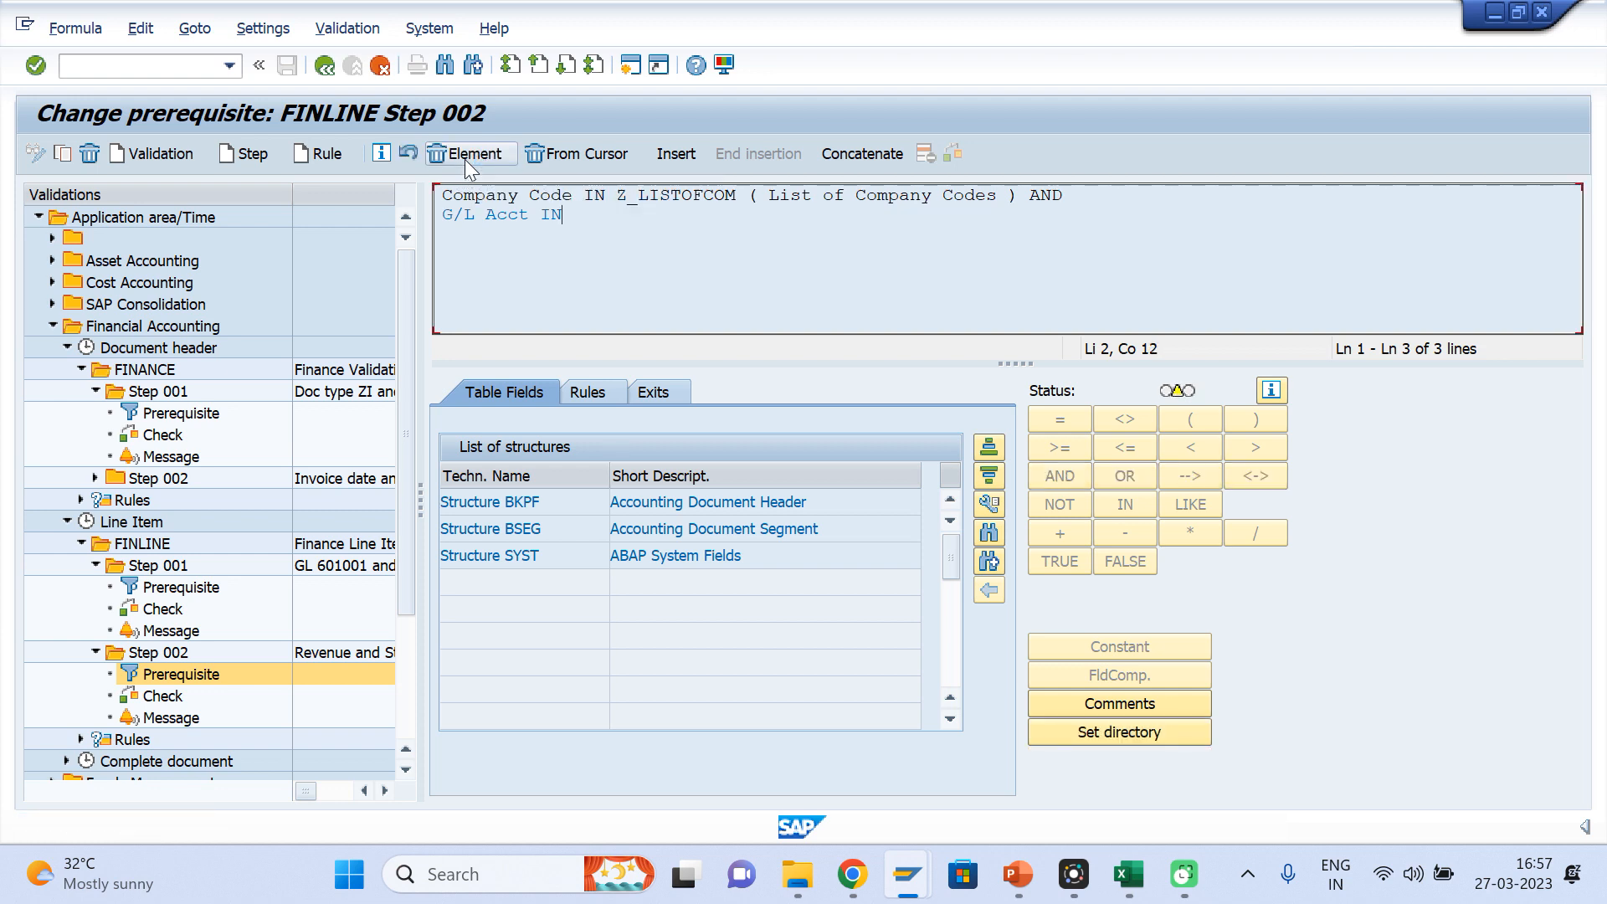
{"action": "left_click", "coordinate": [1100, 732]}
{"action": "key", "text": "ctrl+v"}
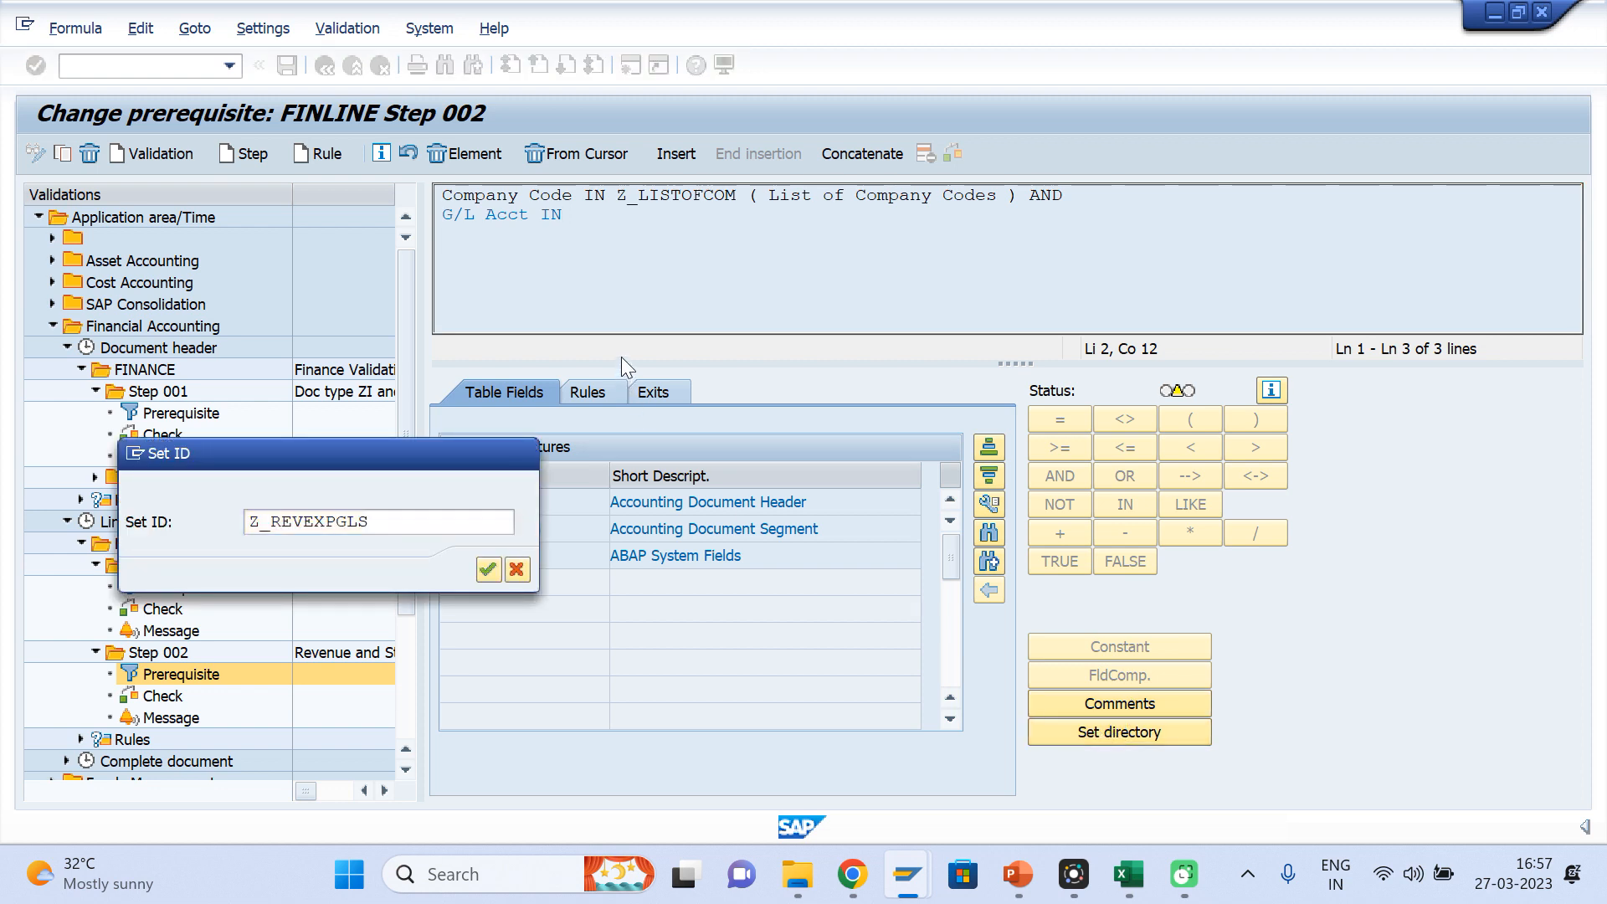
{"action": "key", "text": "Return"}
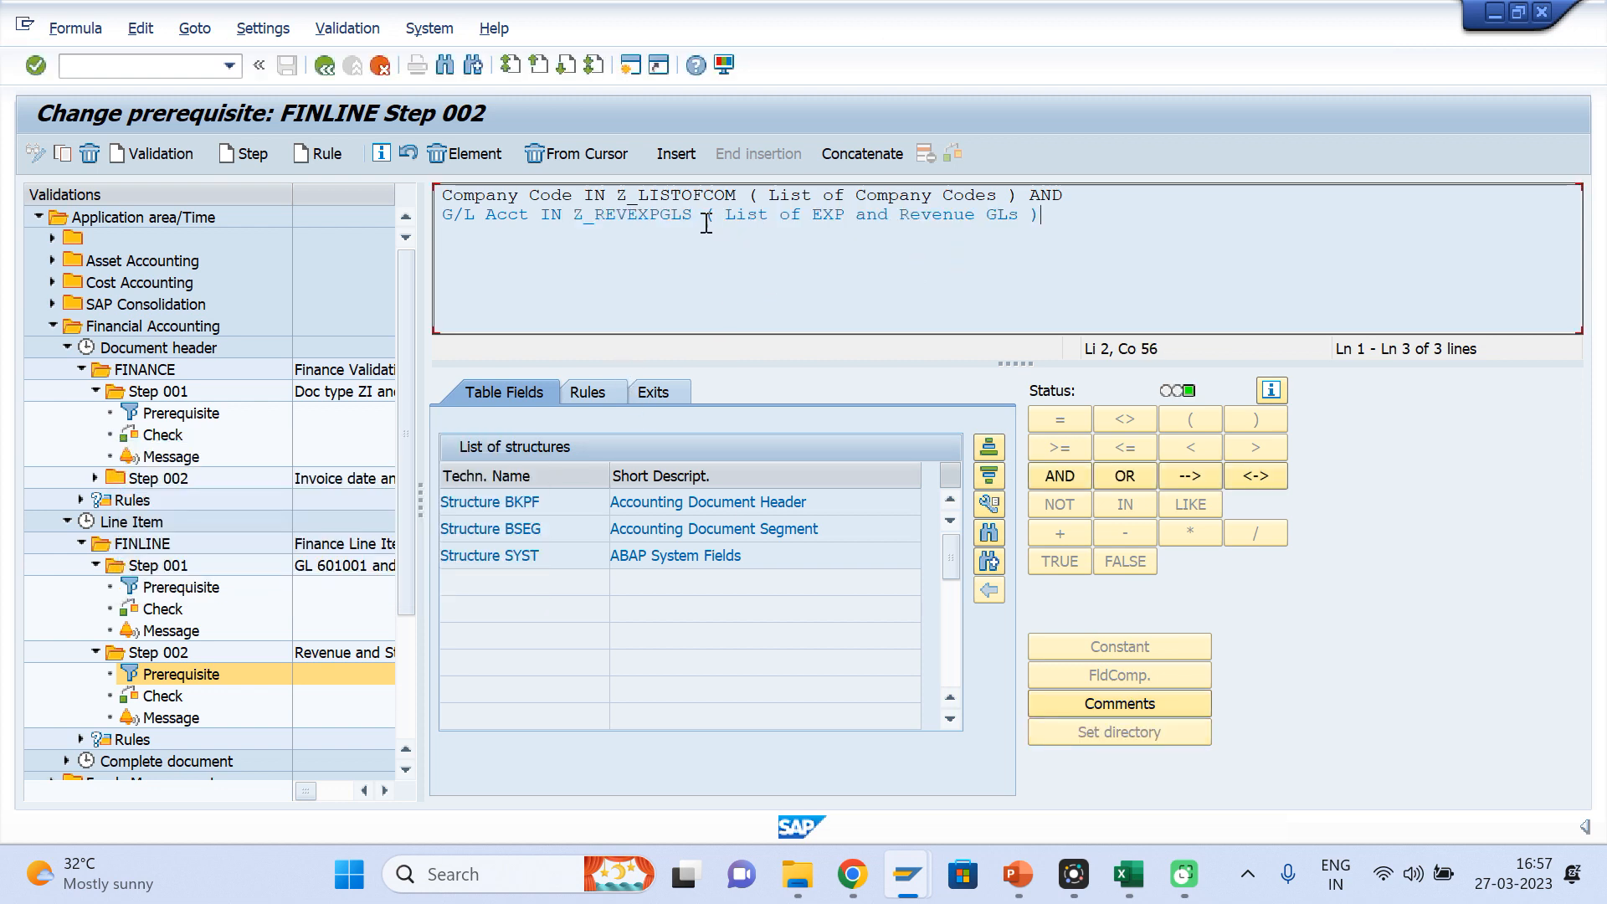
Review the check and prerequisite of FINLINE Step 002, return to the overview and save the validation
{"action": "left_click_drag", "start_coordinate": [692, 214], "coordinate": [572, 215]}
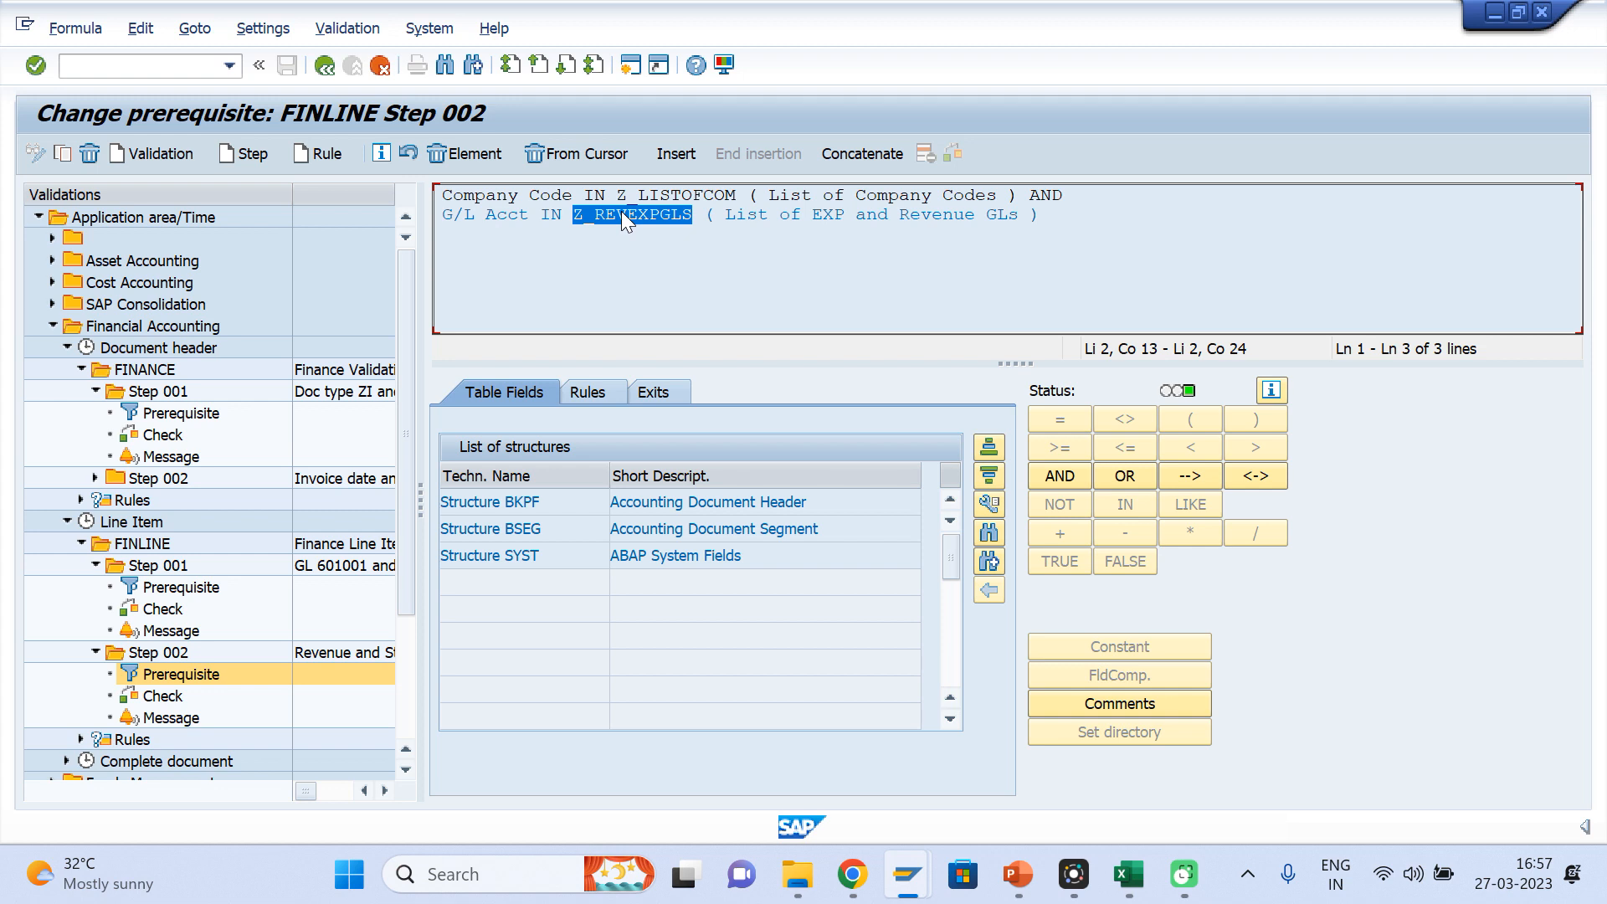
{"action": "double_click", "coordinate": [163, 695]}
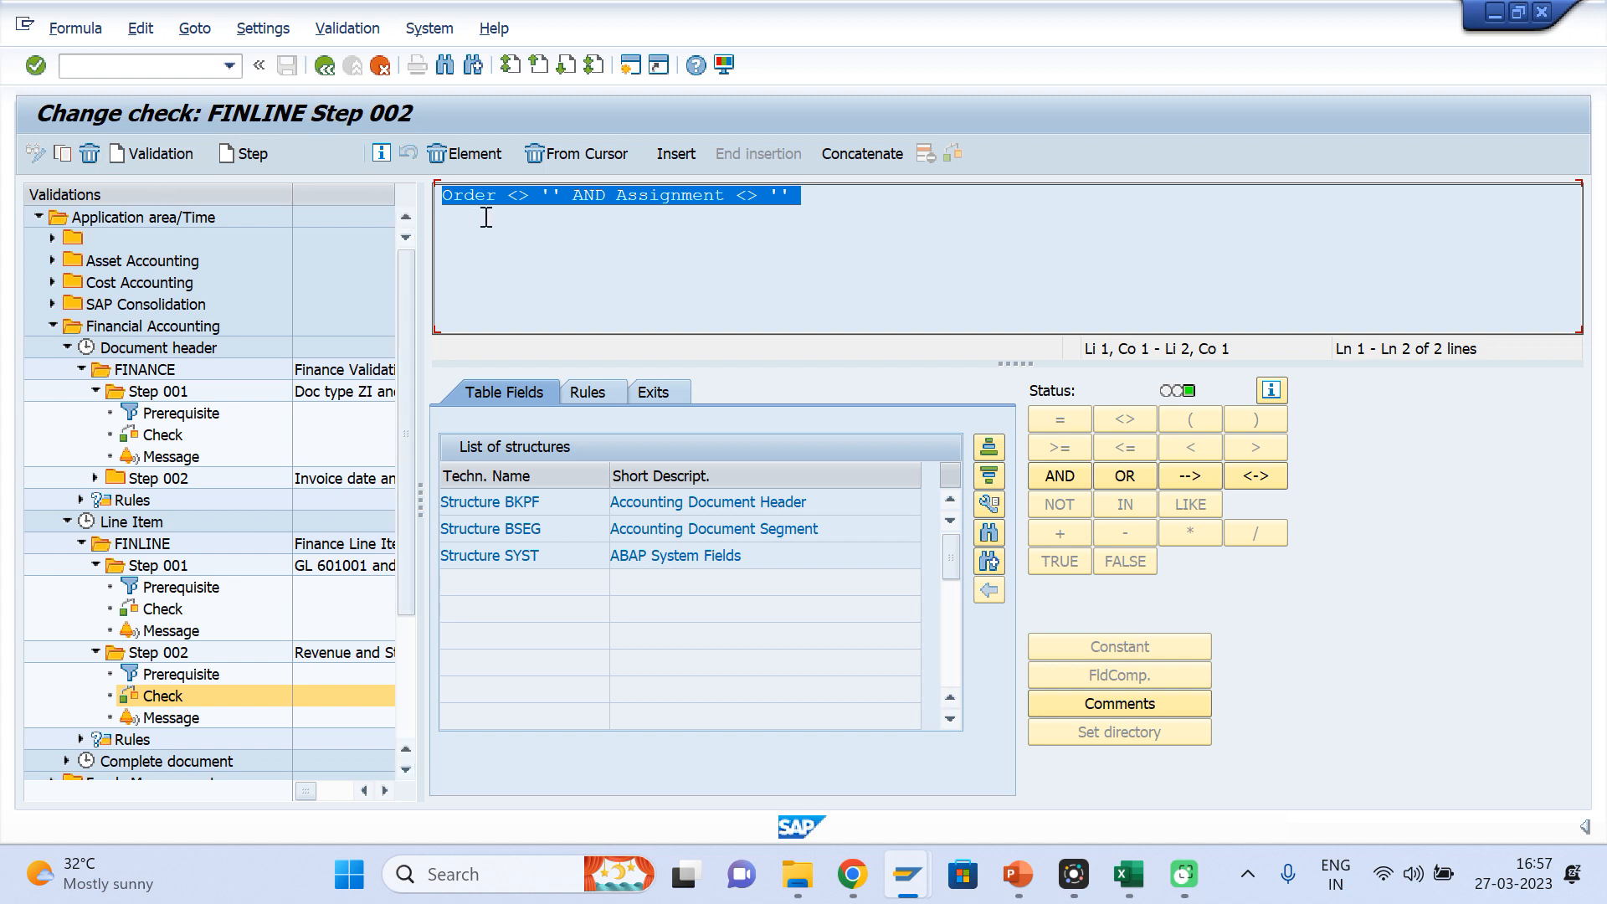
{"action": "double_click", "coordinate": [174, 673]}
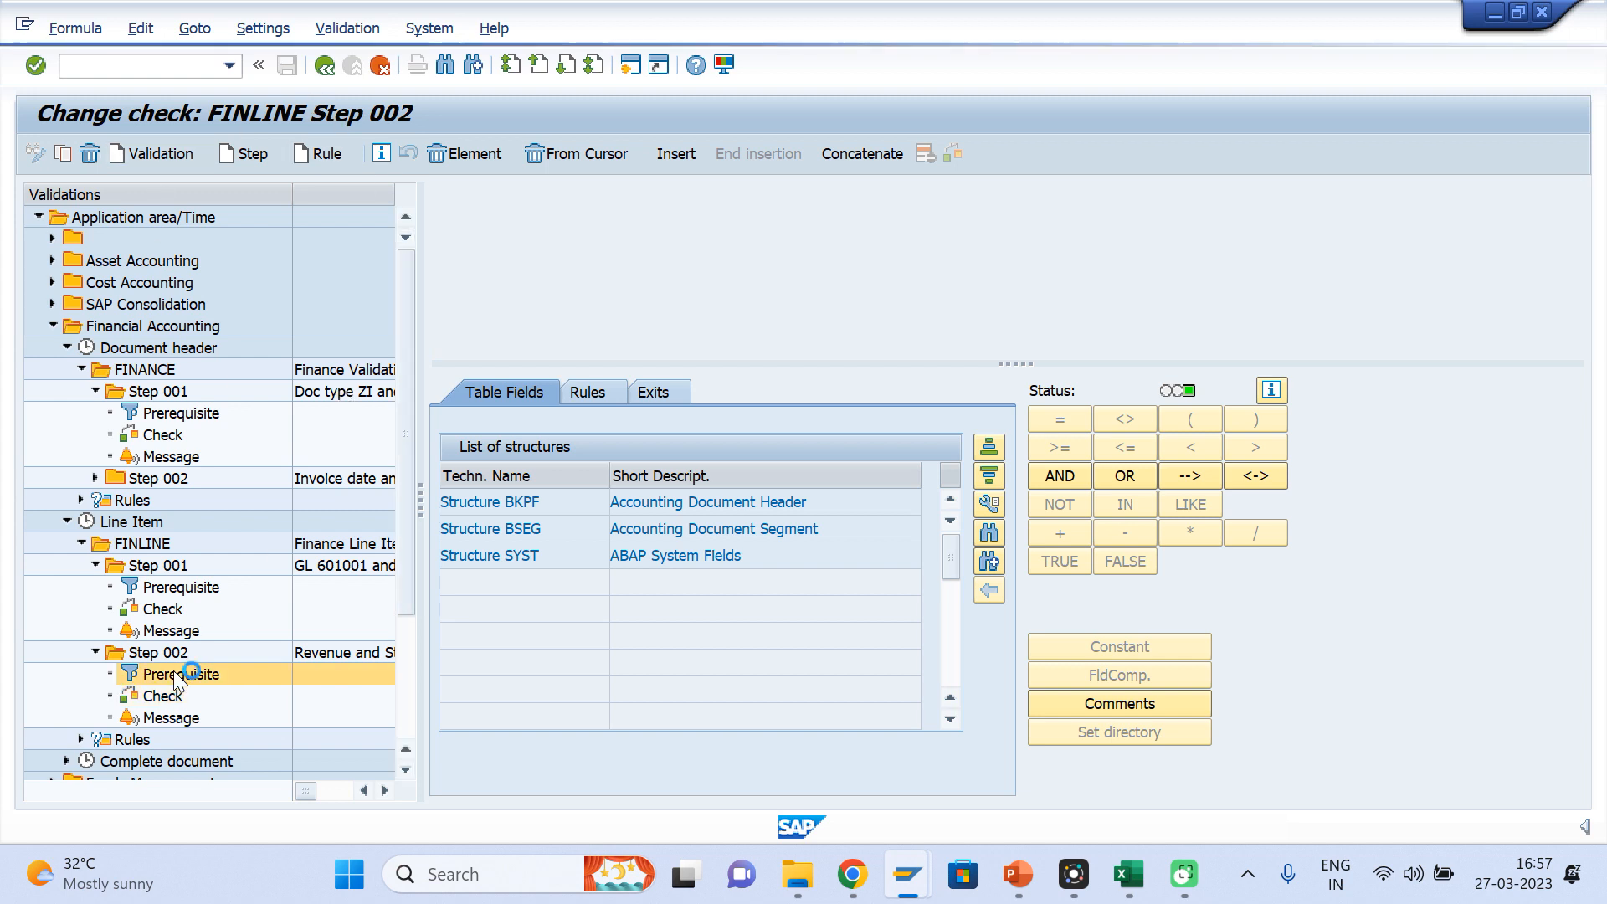
{"action": "left_click", "coordinate": [324, 65]}
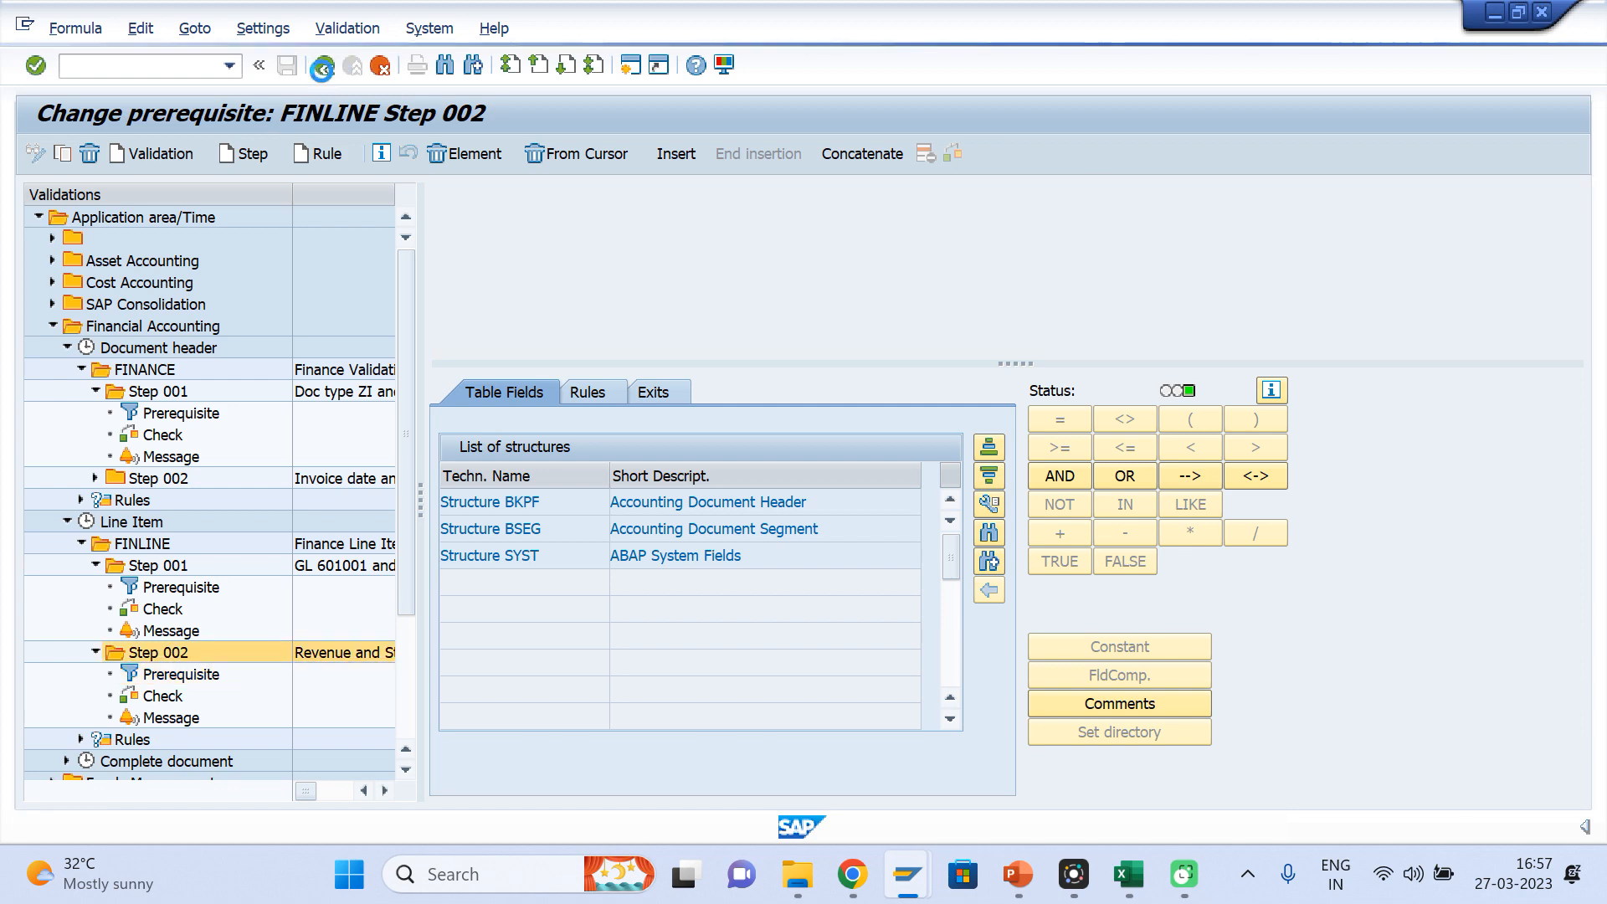
{"action": "left_click", "coordinate": [287, 65]}
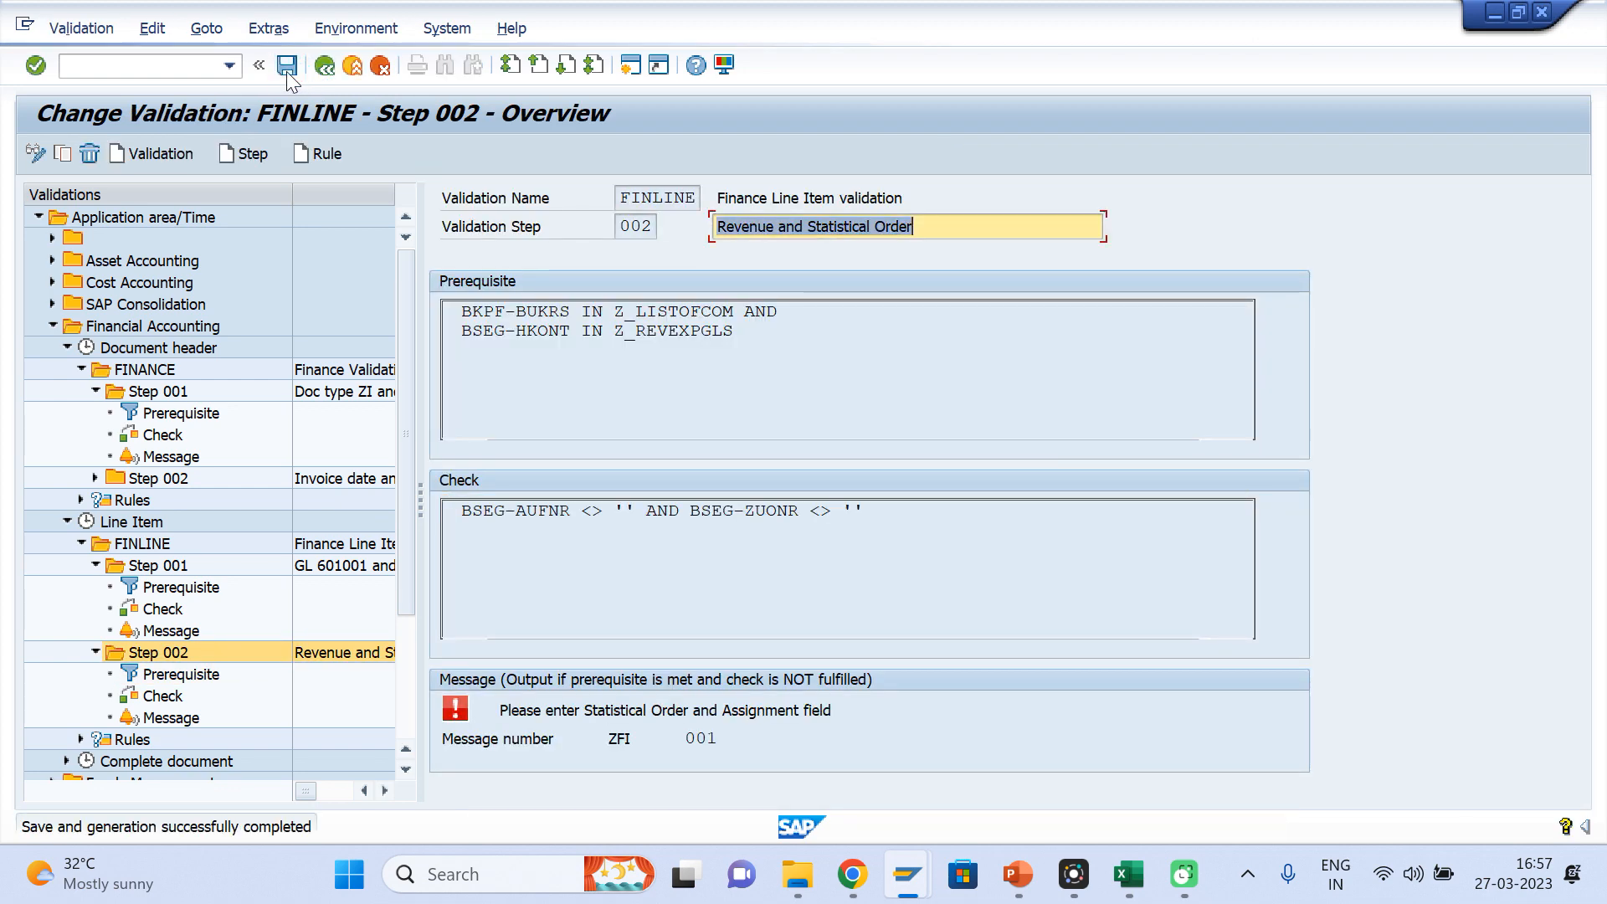
Discard the open vendor invoice in its own session and start a new one with transaction FB60
{"action": "mouse_move", "coordinate": [927, 873]}
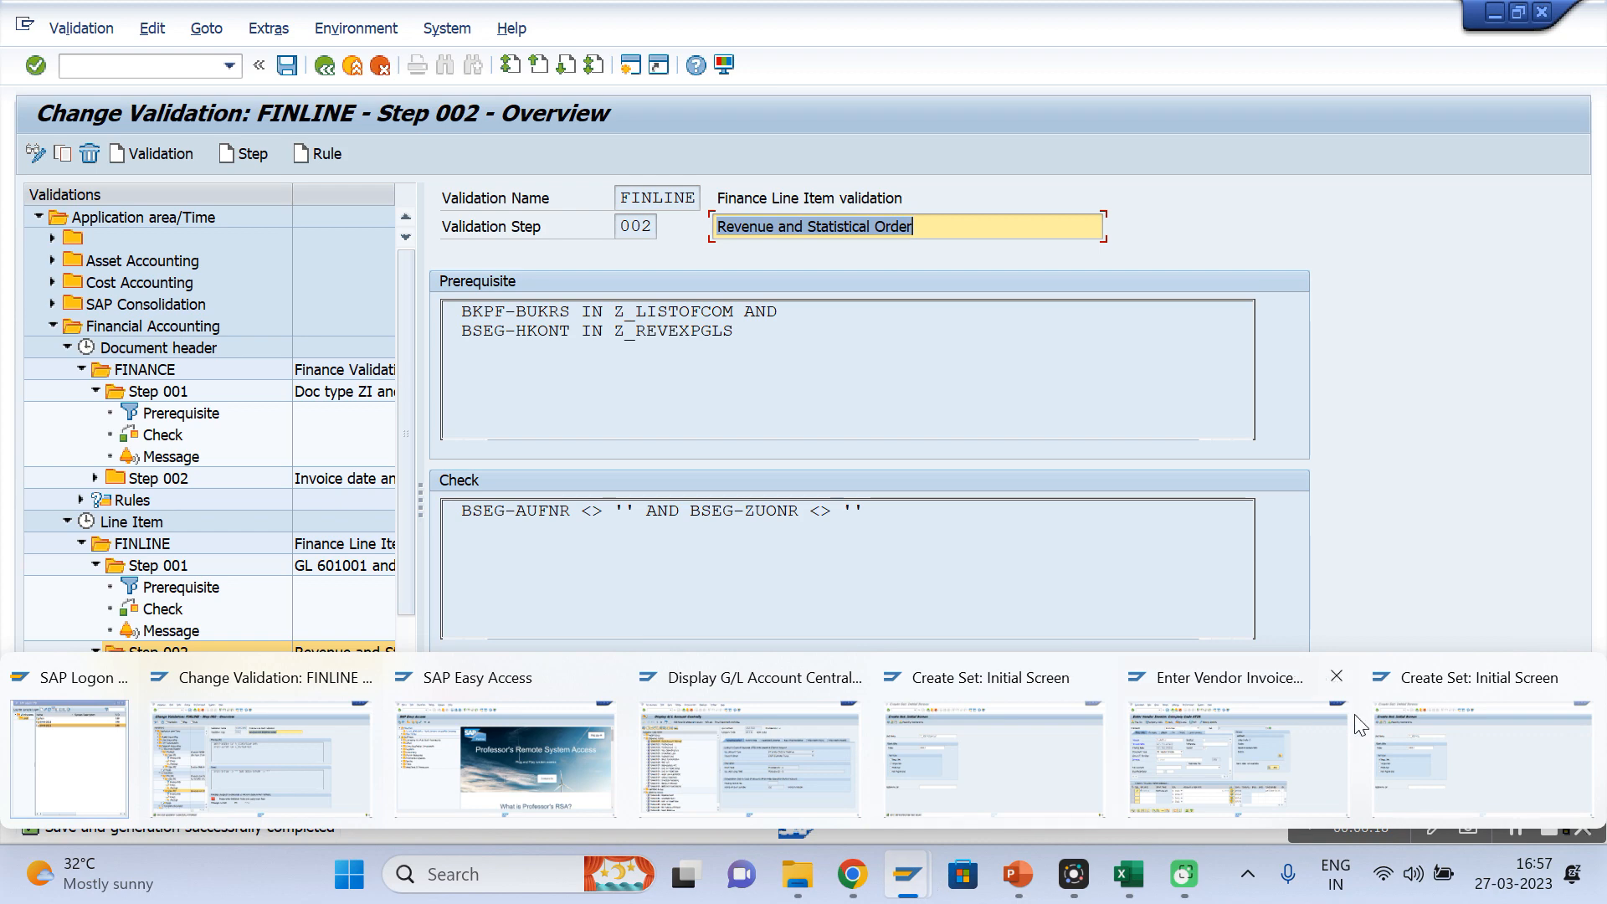
{"action": "left_click", "coordinate": [1192, 747]}
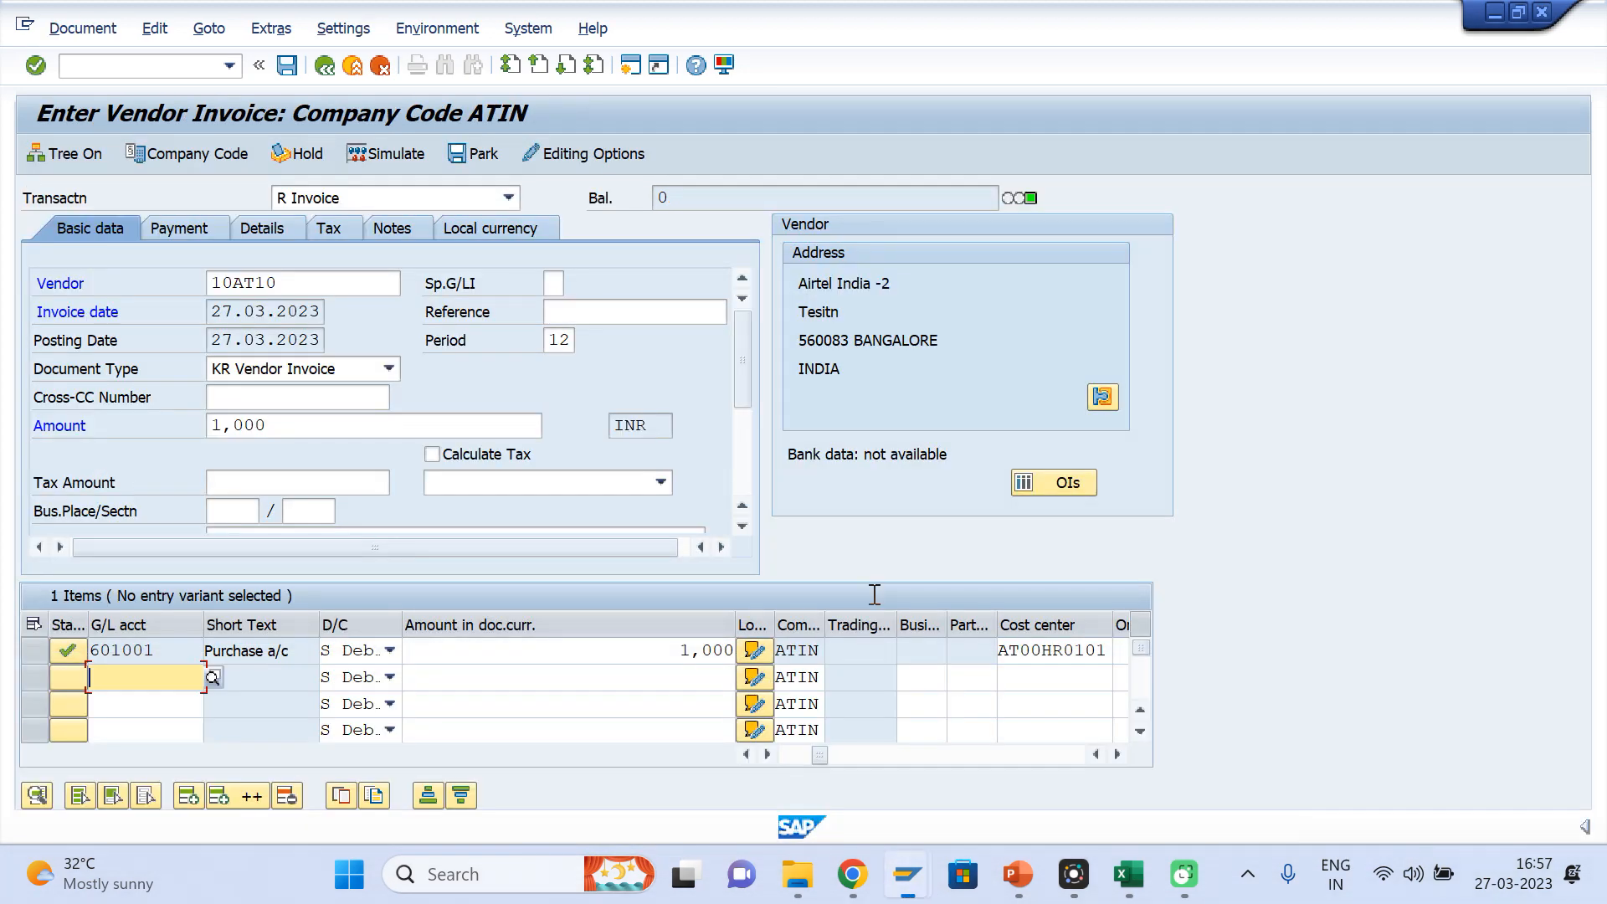
{"action": "left_click", "coordinate": [292, 283]}
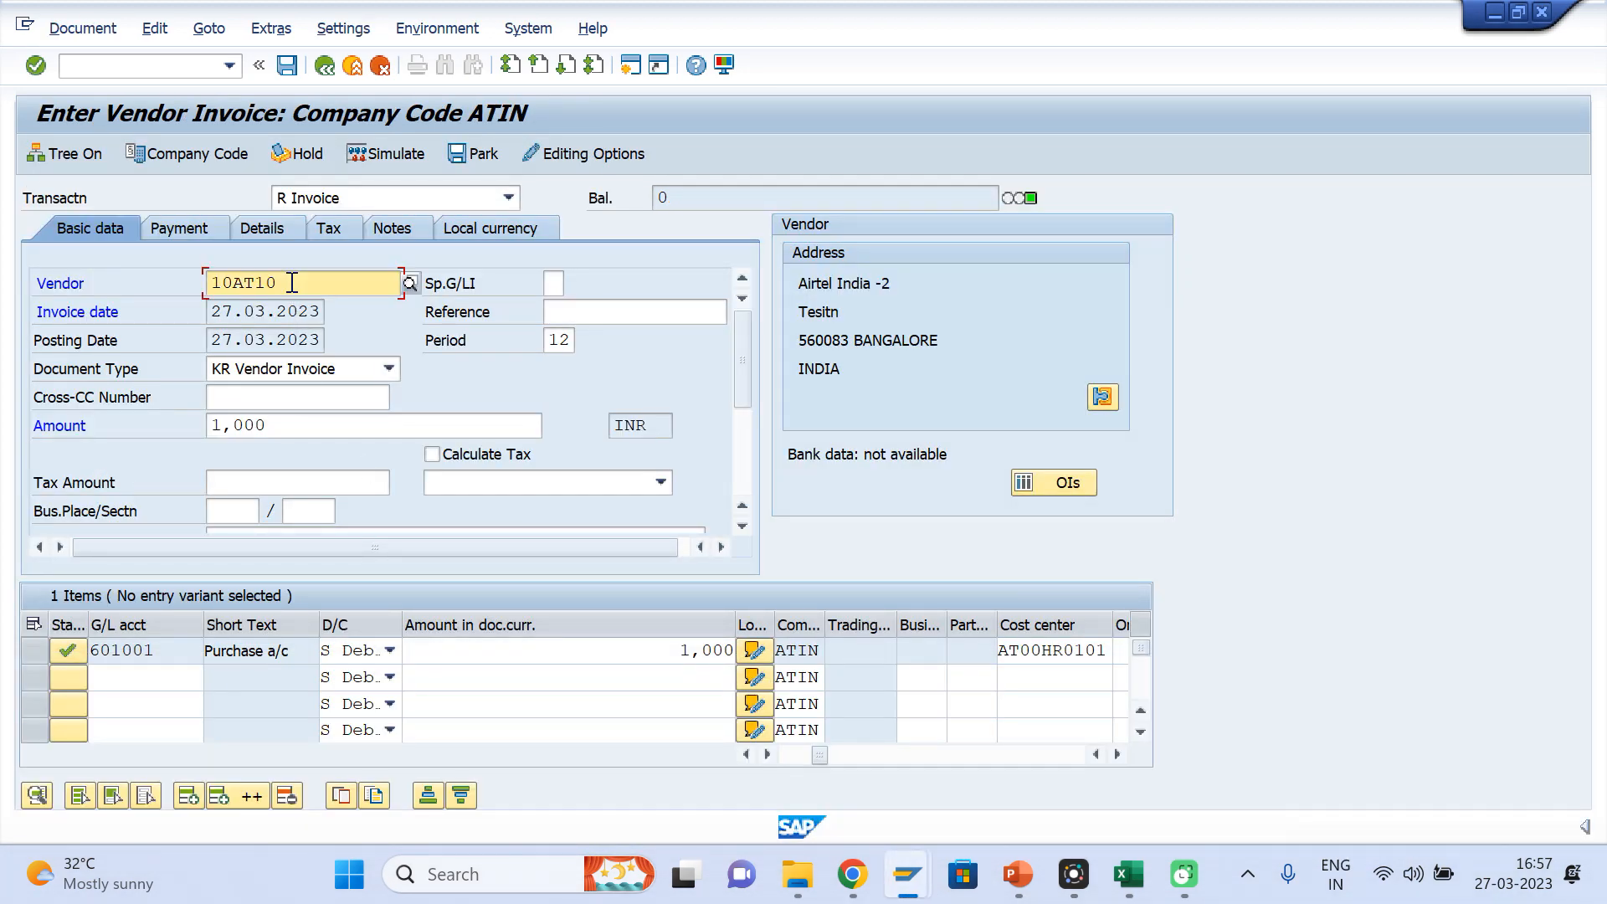
{"action": "left_click", "coordinate": [358, 72]}
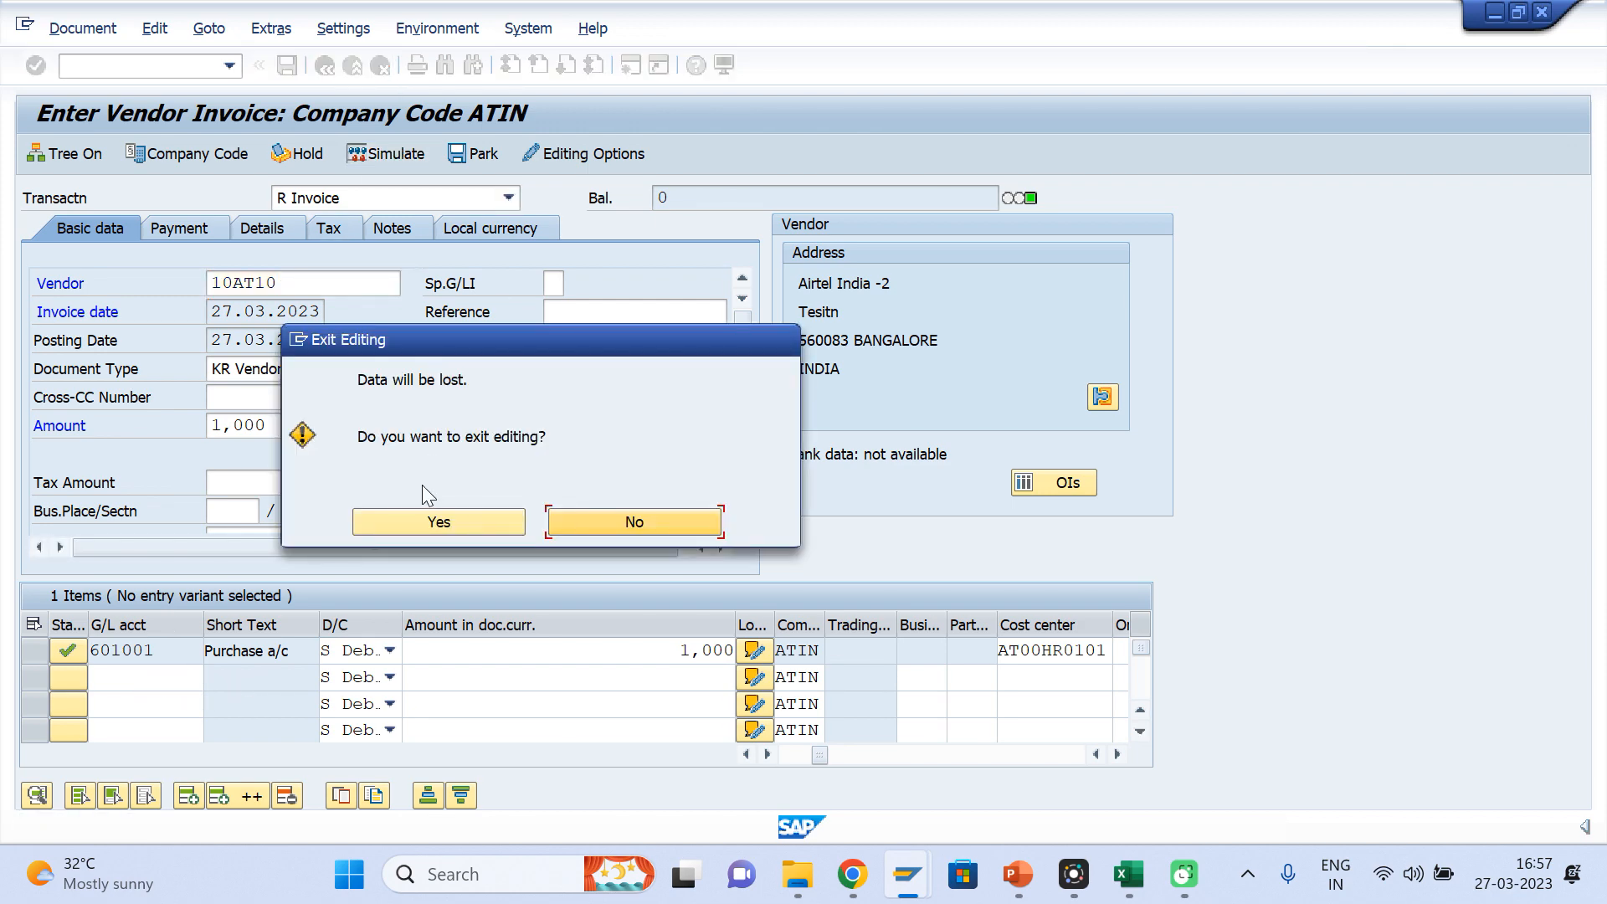
{"action": "left_click", "coordinate": [429, 519]}
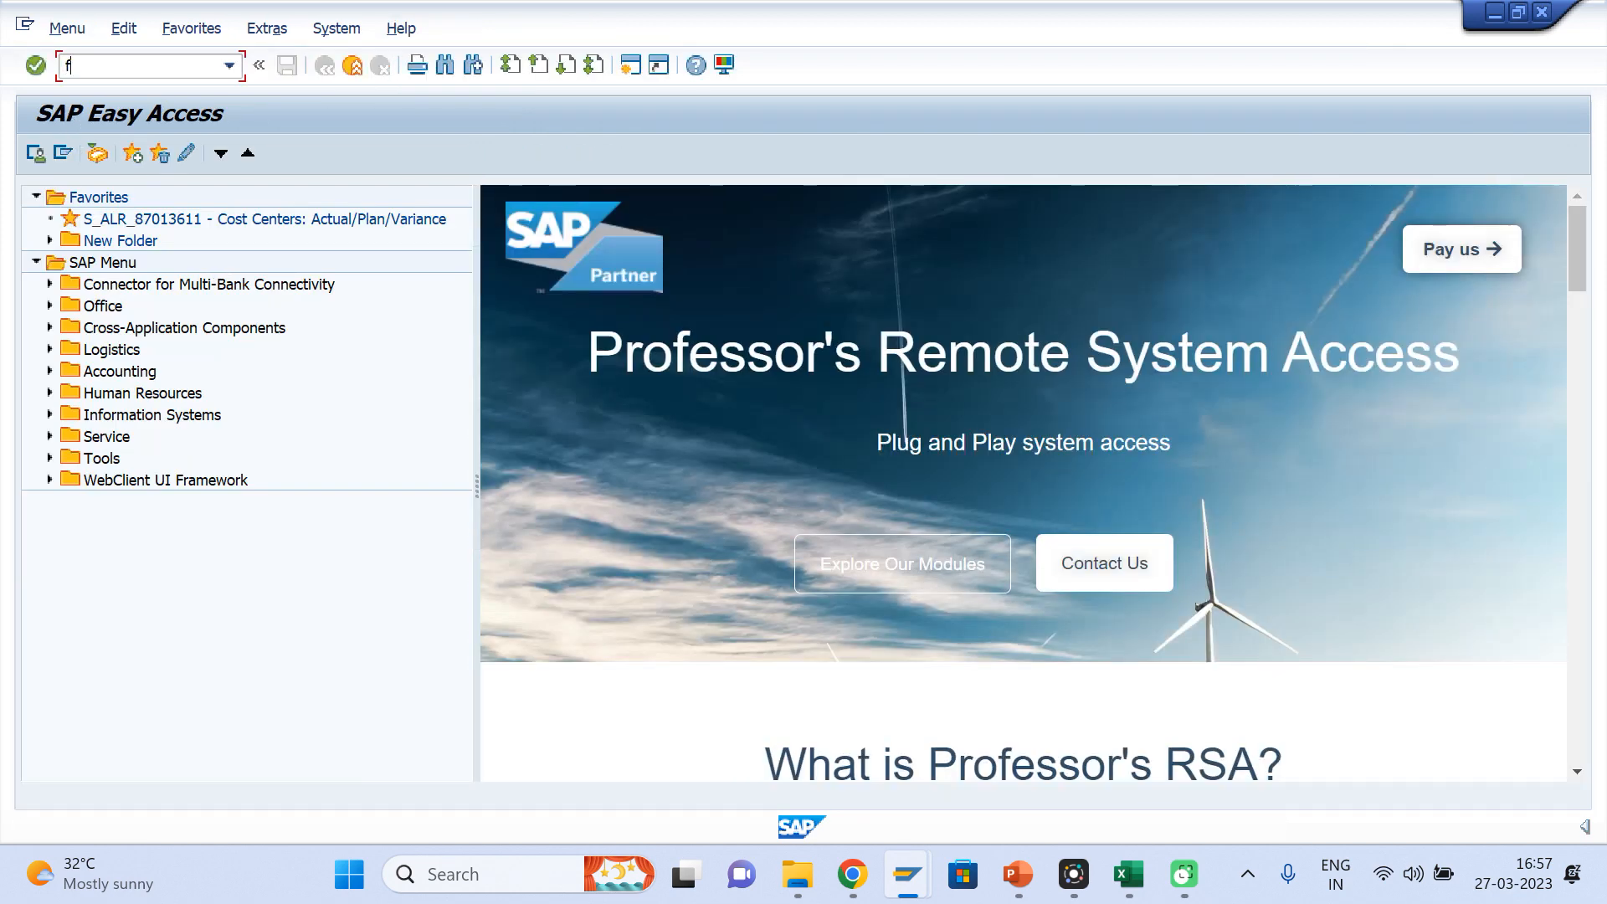
{"action": "type", "text": "fb60"}
{"action": "key", "text": "Return"}
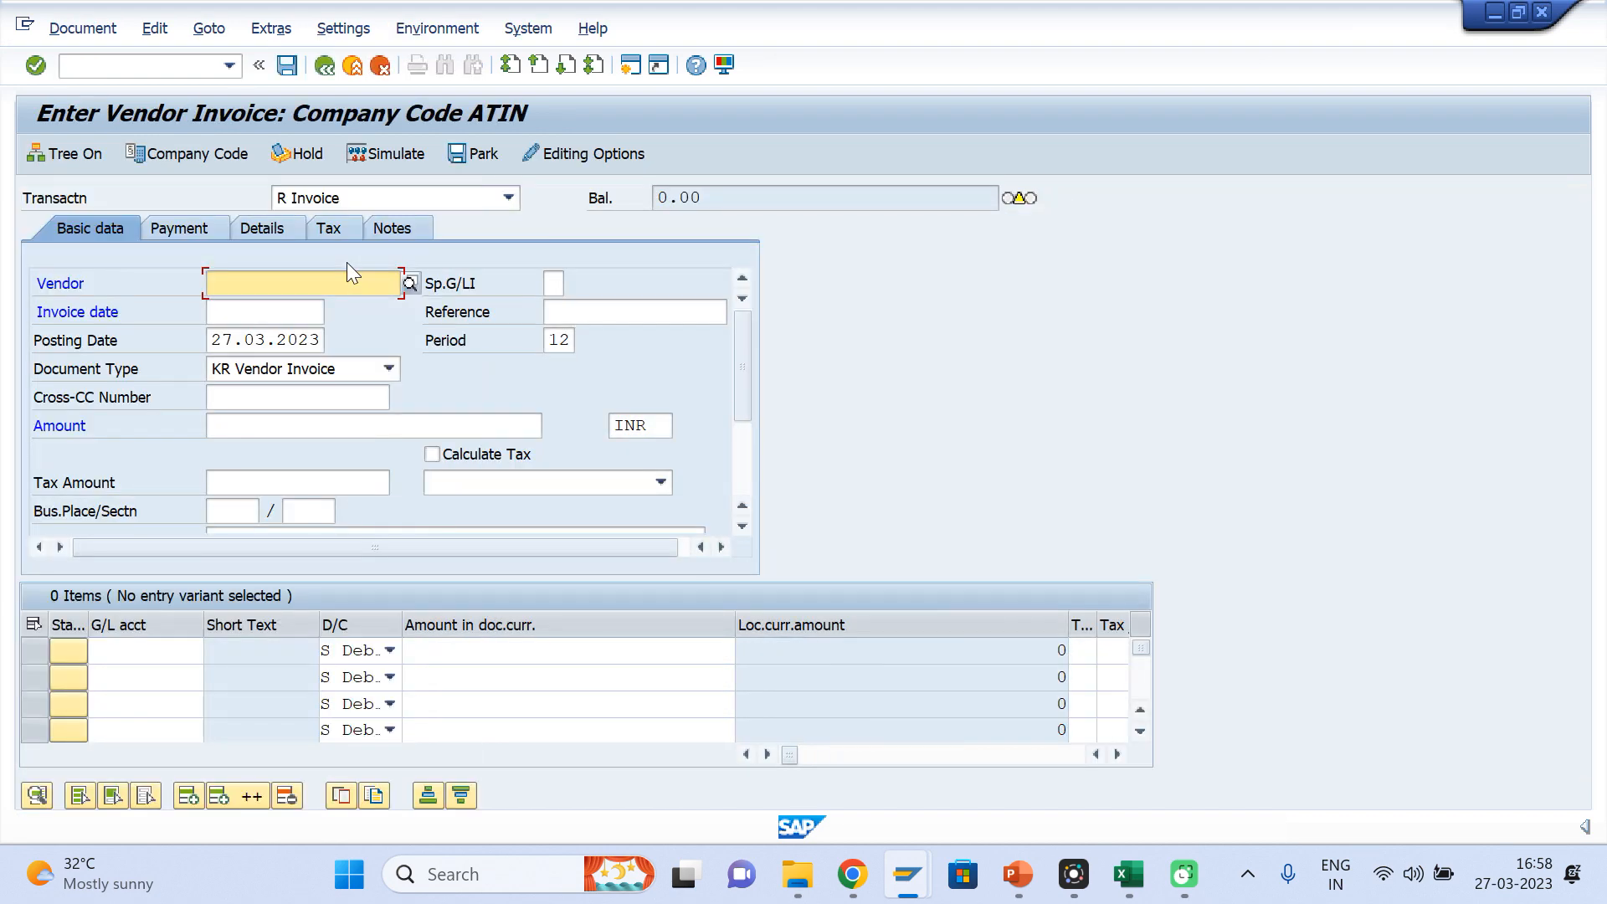
Set the vendor of the new invoice to Airtel India -2, reusing its earlier entered vendor number
{"action": "left_click", "coordinate": [224, 284]}
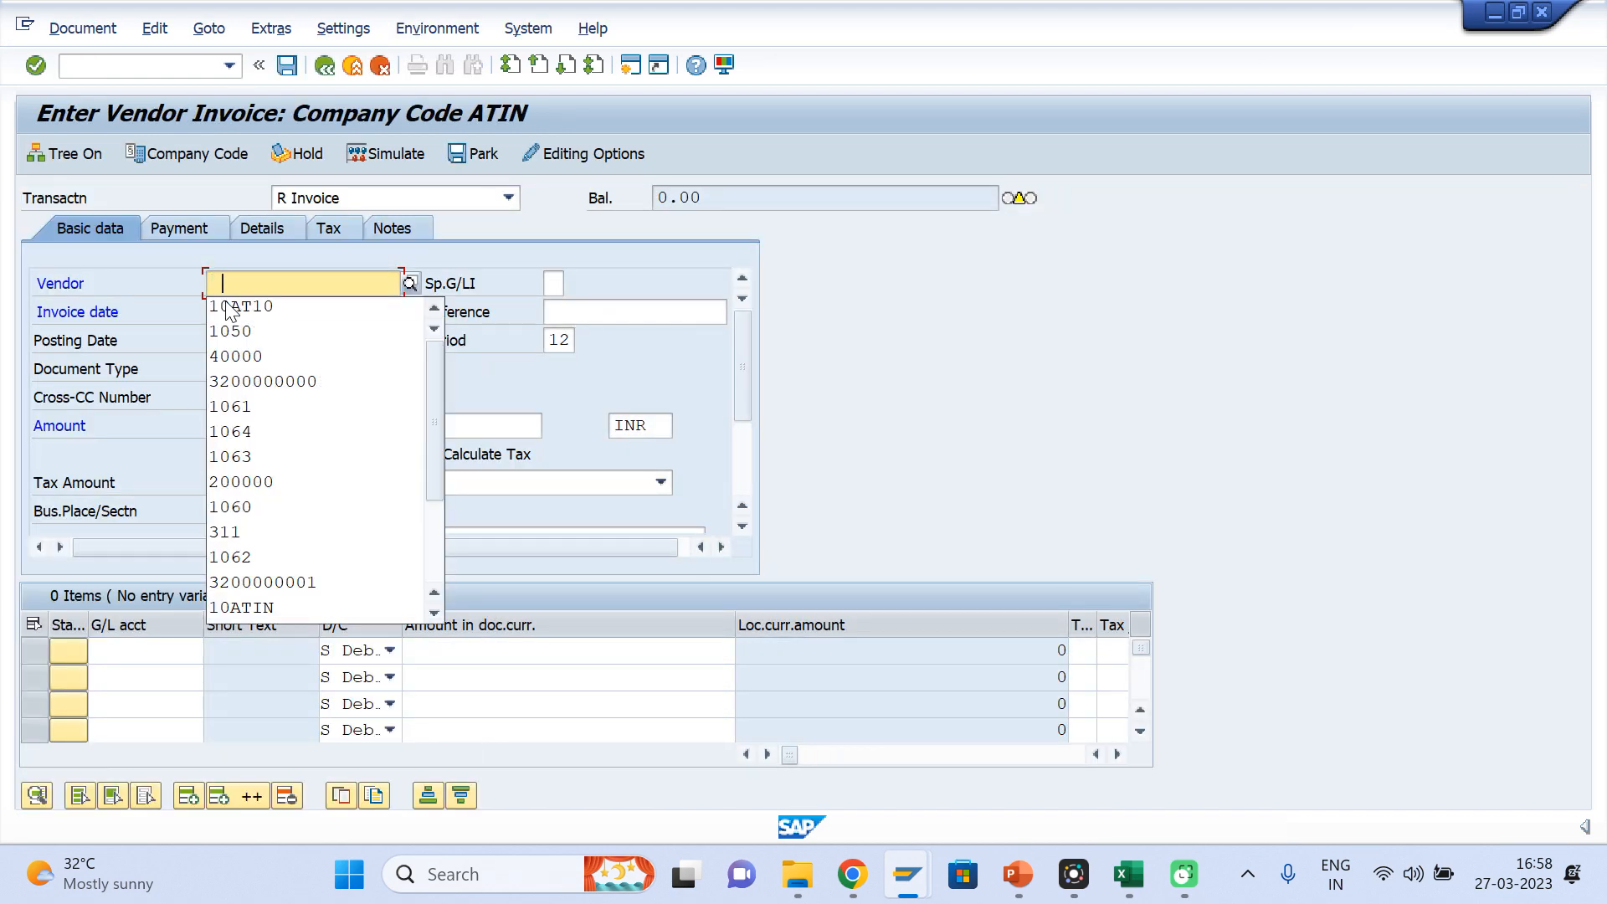
{"action": "left_click", "coordinate": [224, 305]}
{"action": "left_click", "coordinate": [227, 311]}
{"action": "key", "text": "Down"}
{"action": "key", "text": "Return"}
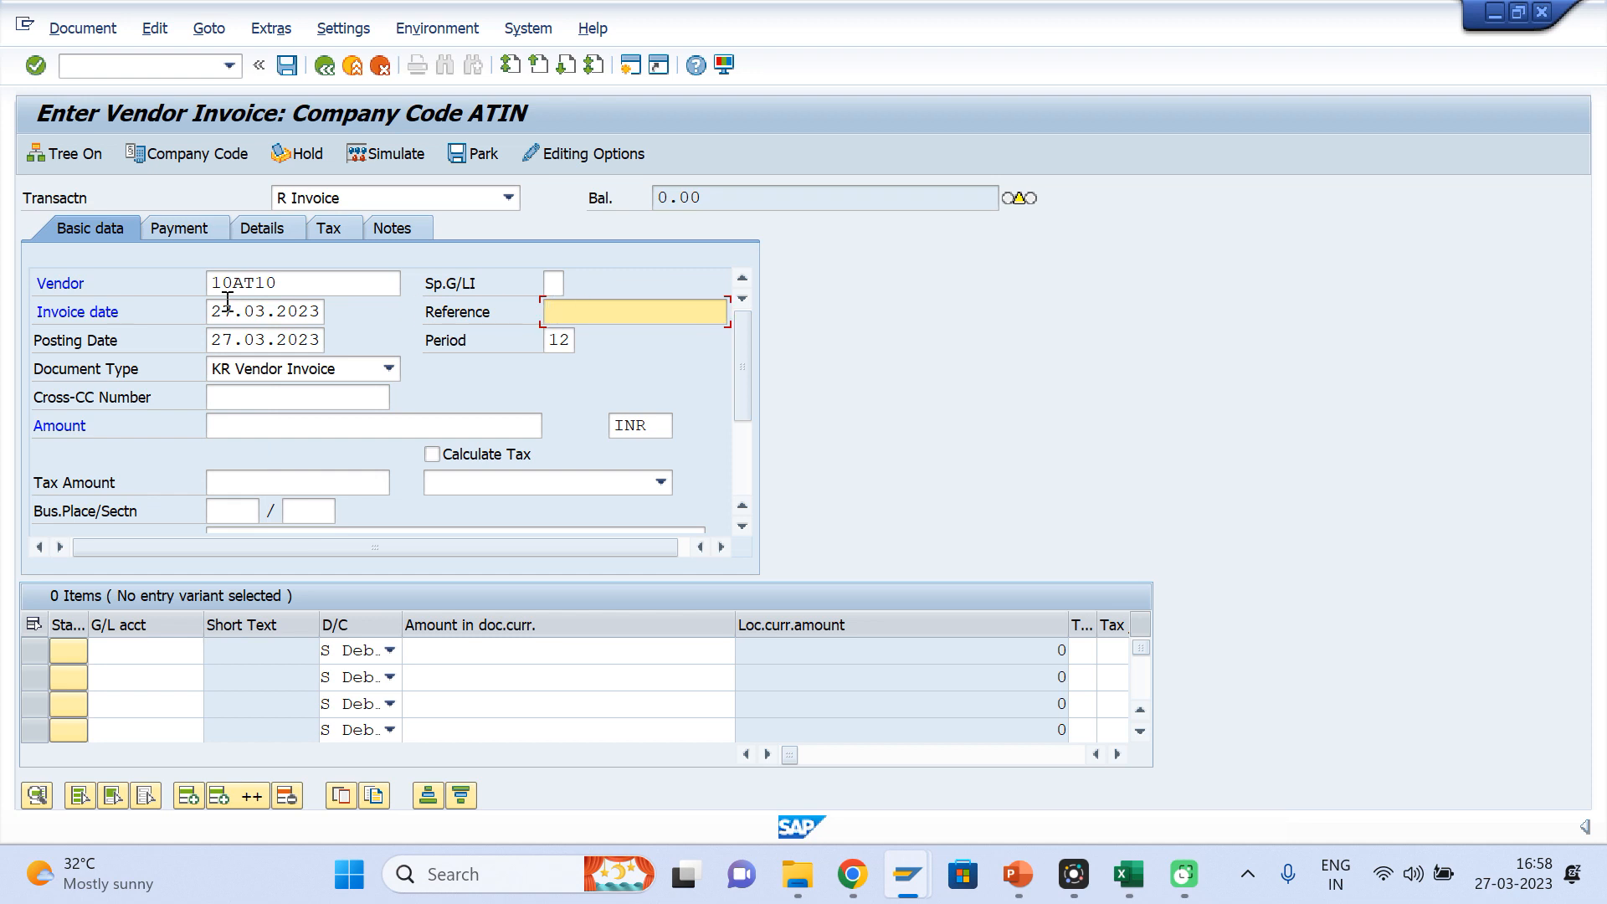
Enter the first invoice item with G/L account 601001 and an amount of 1000, and validate it
{"action": "left_click", "coordinate": [144, 653]}
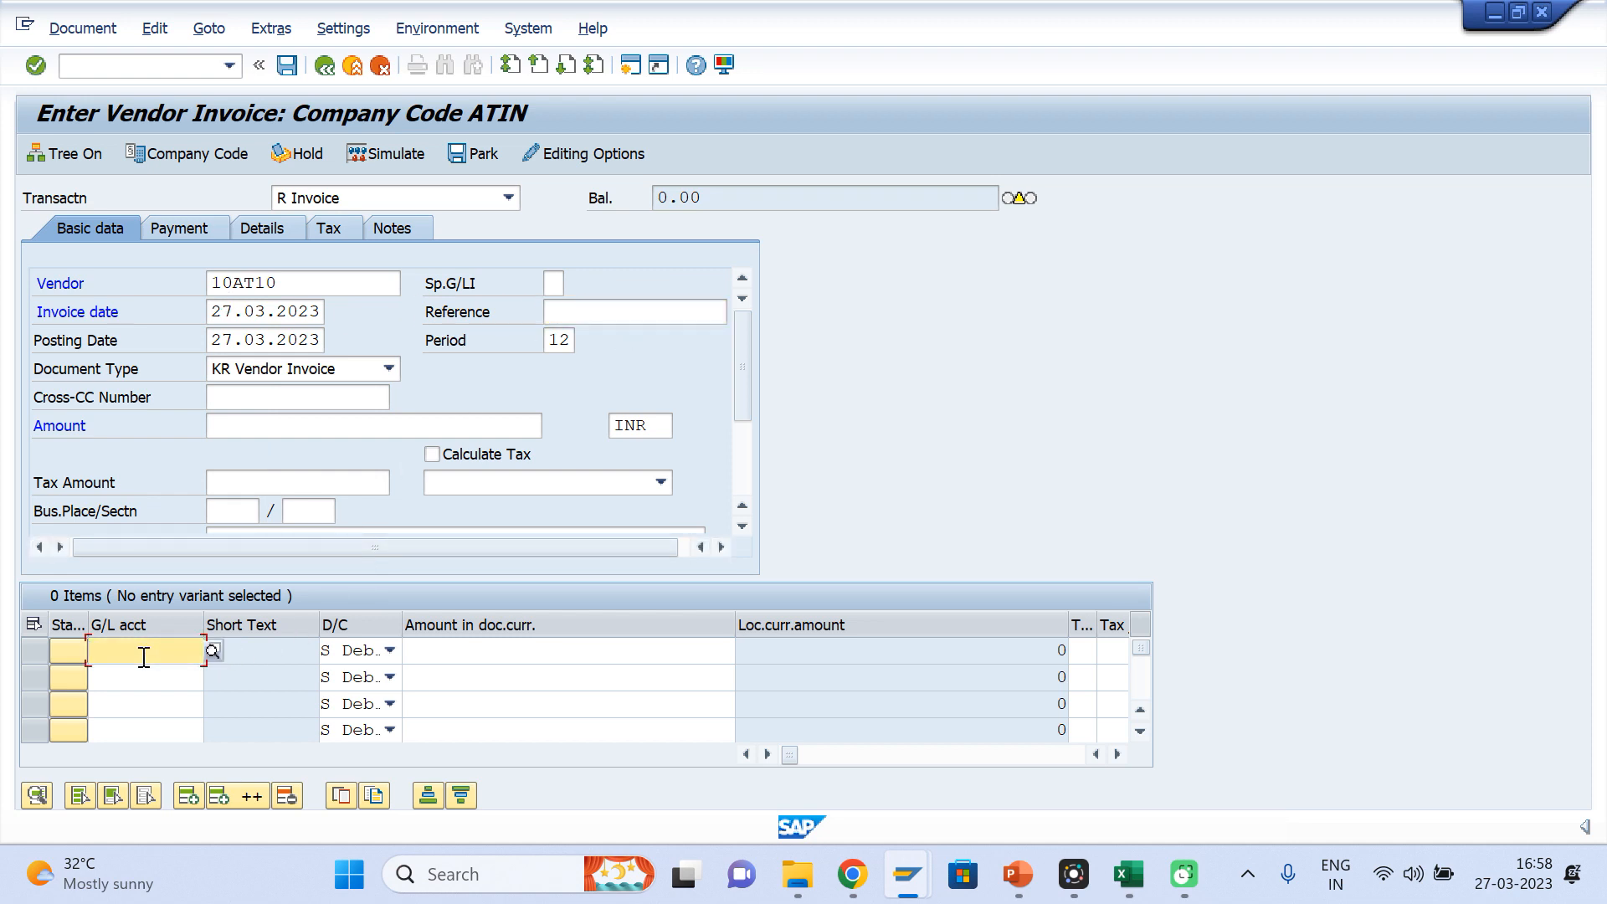
{"action": "key", "text": "Down"}
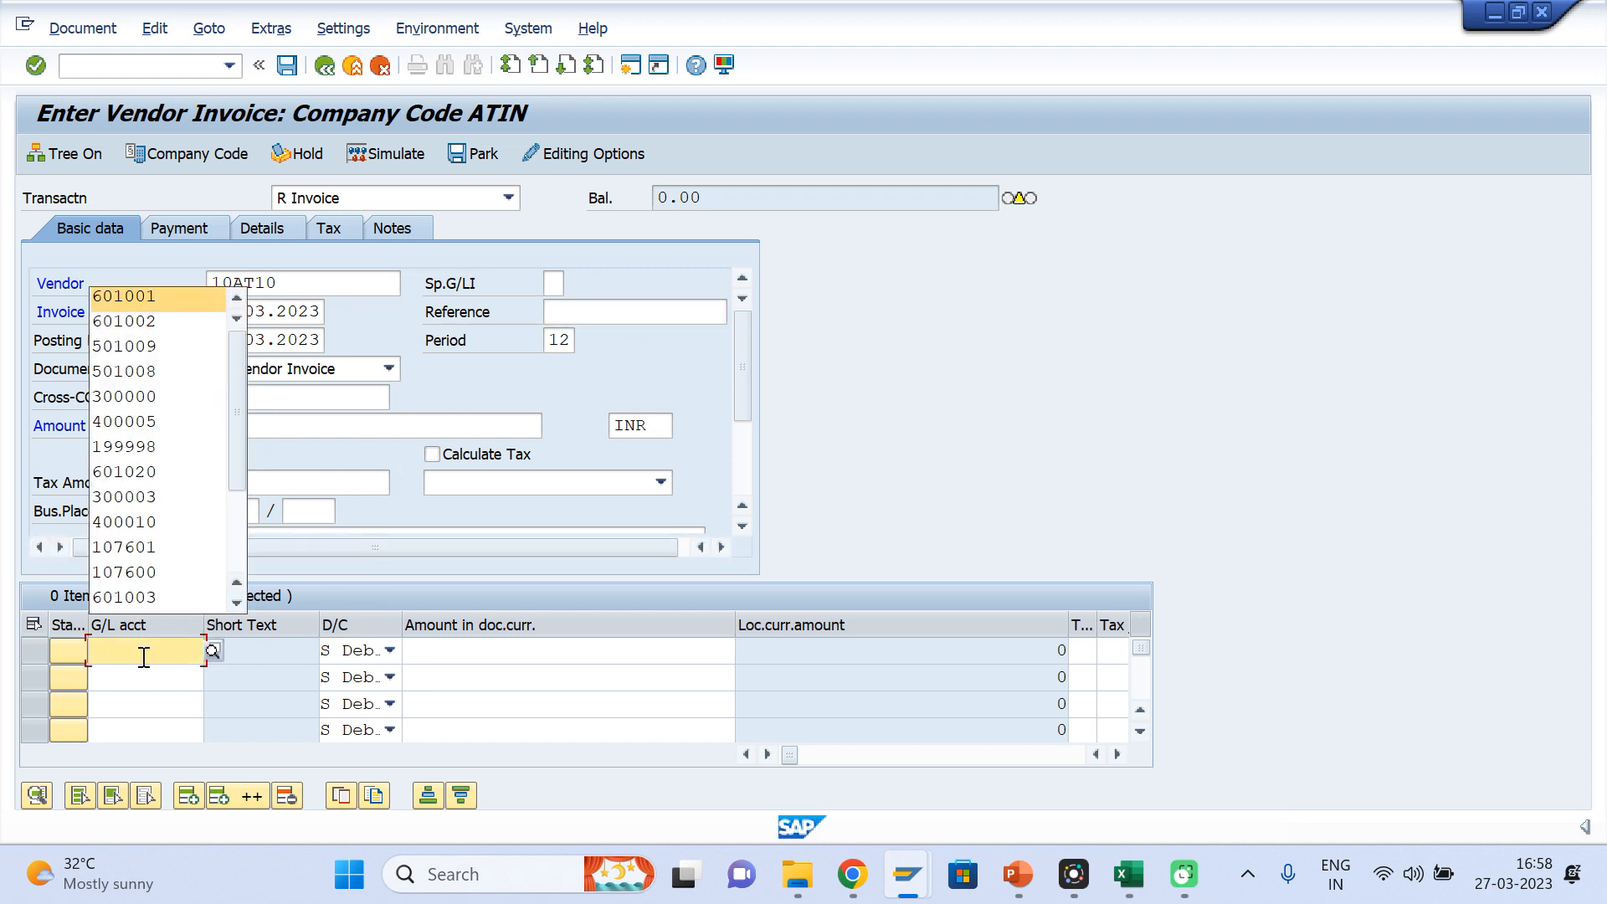
{"action": "key", "text": "Return"}
{"action": "key", "text": "Tab"}
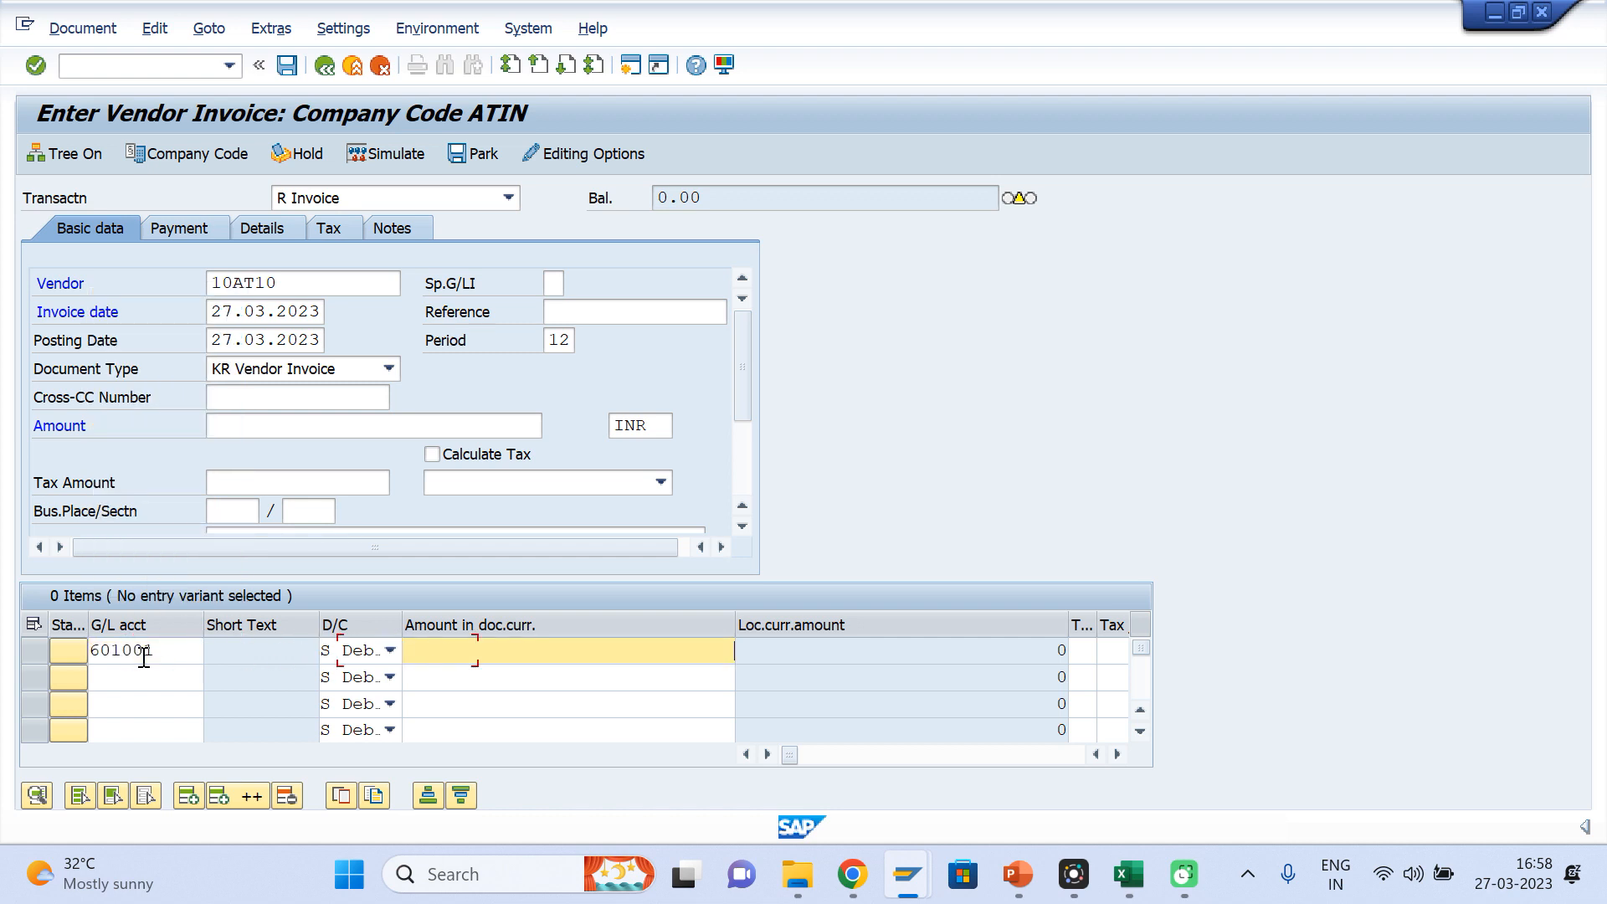
{"action": "key", "text": "Down"}
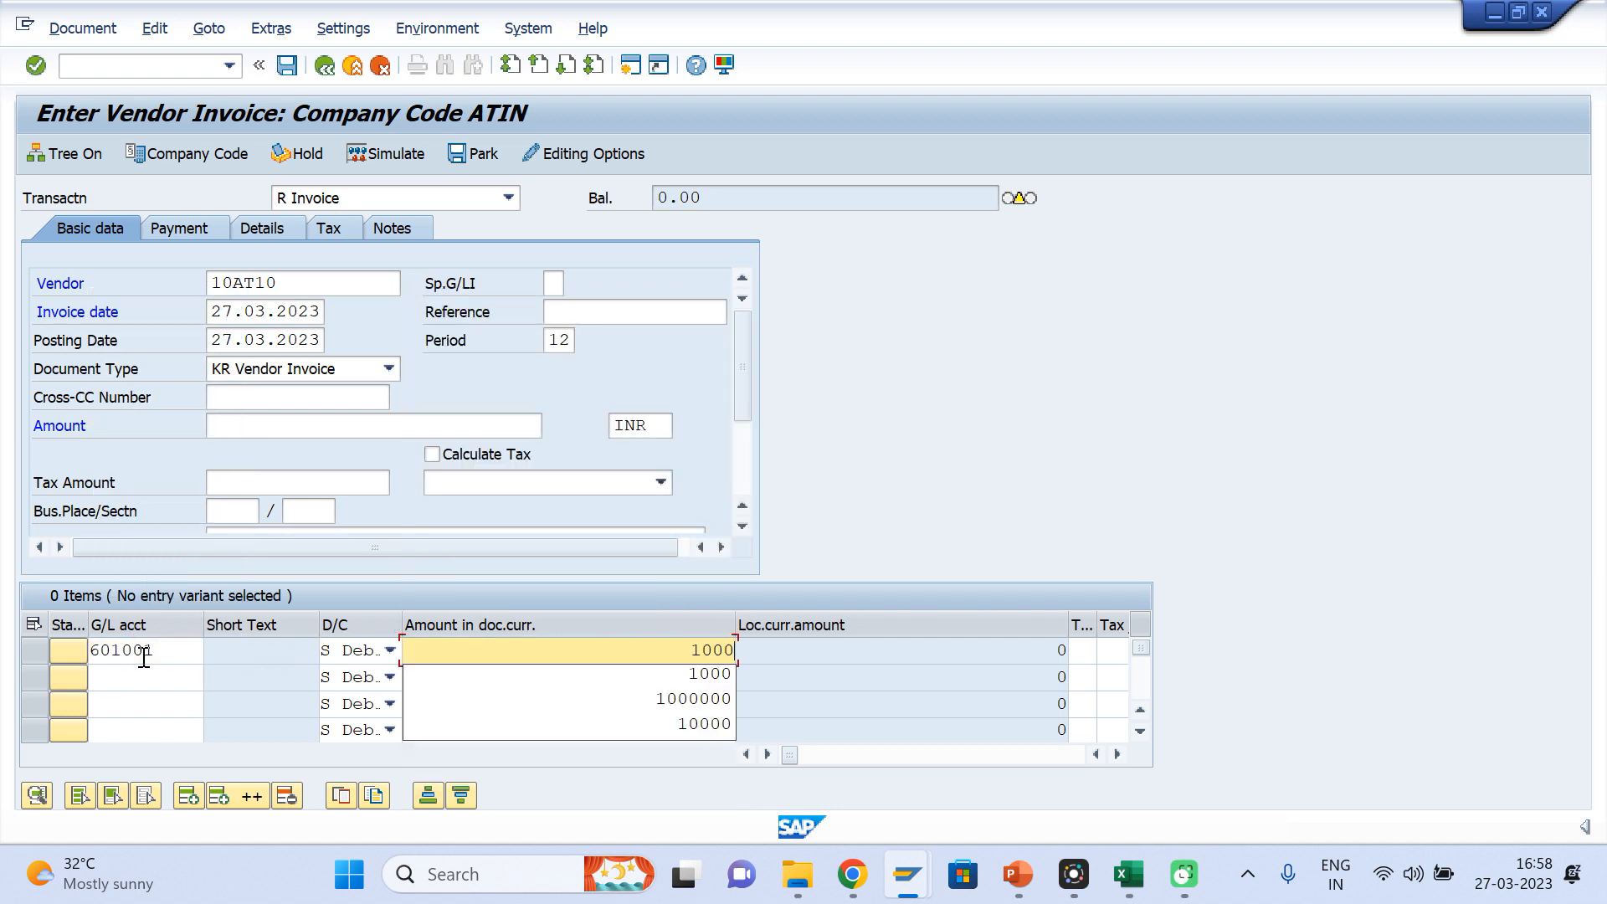
{"action": "key", "text": "Return"}
{"action": "key", "text": "Tab"}
{"action": "key", "text": "Return"}
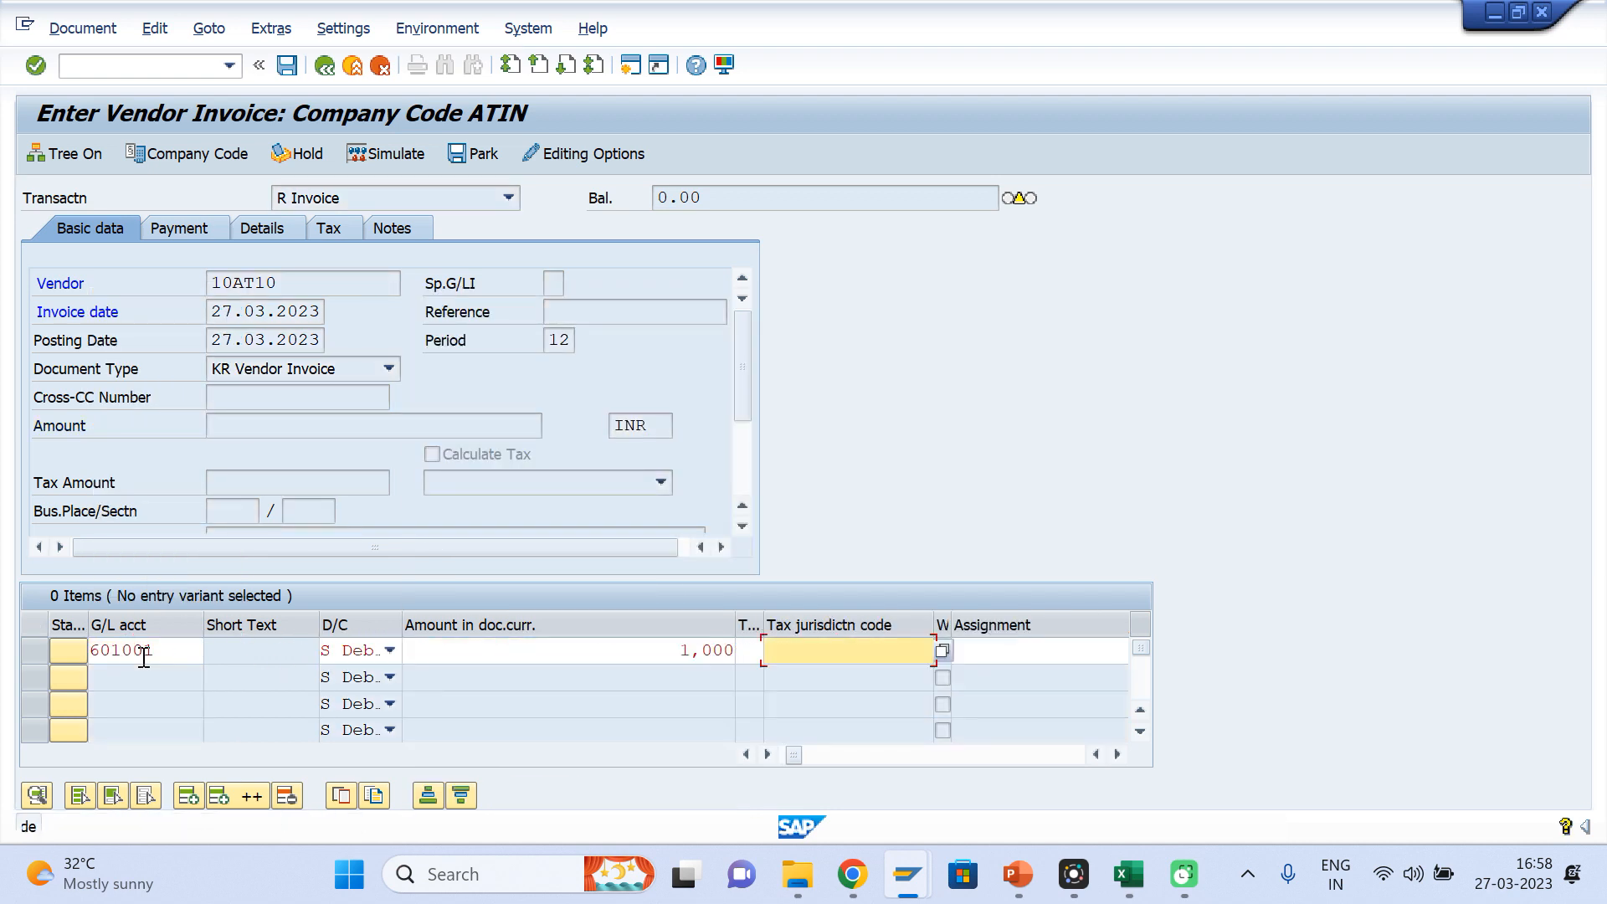
{"action": "key", "text": "Return"}
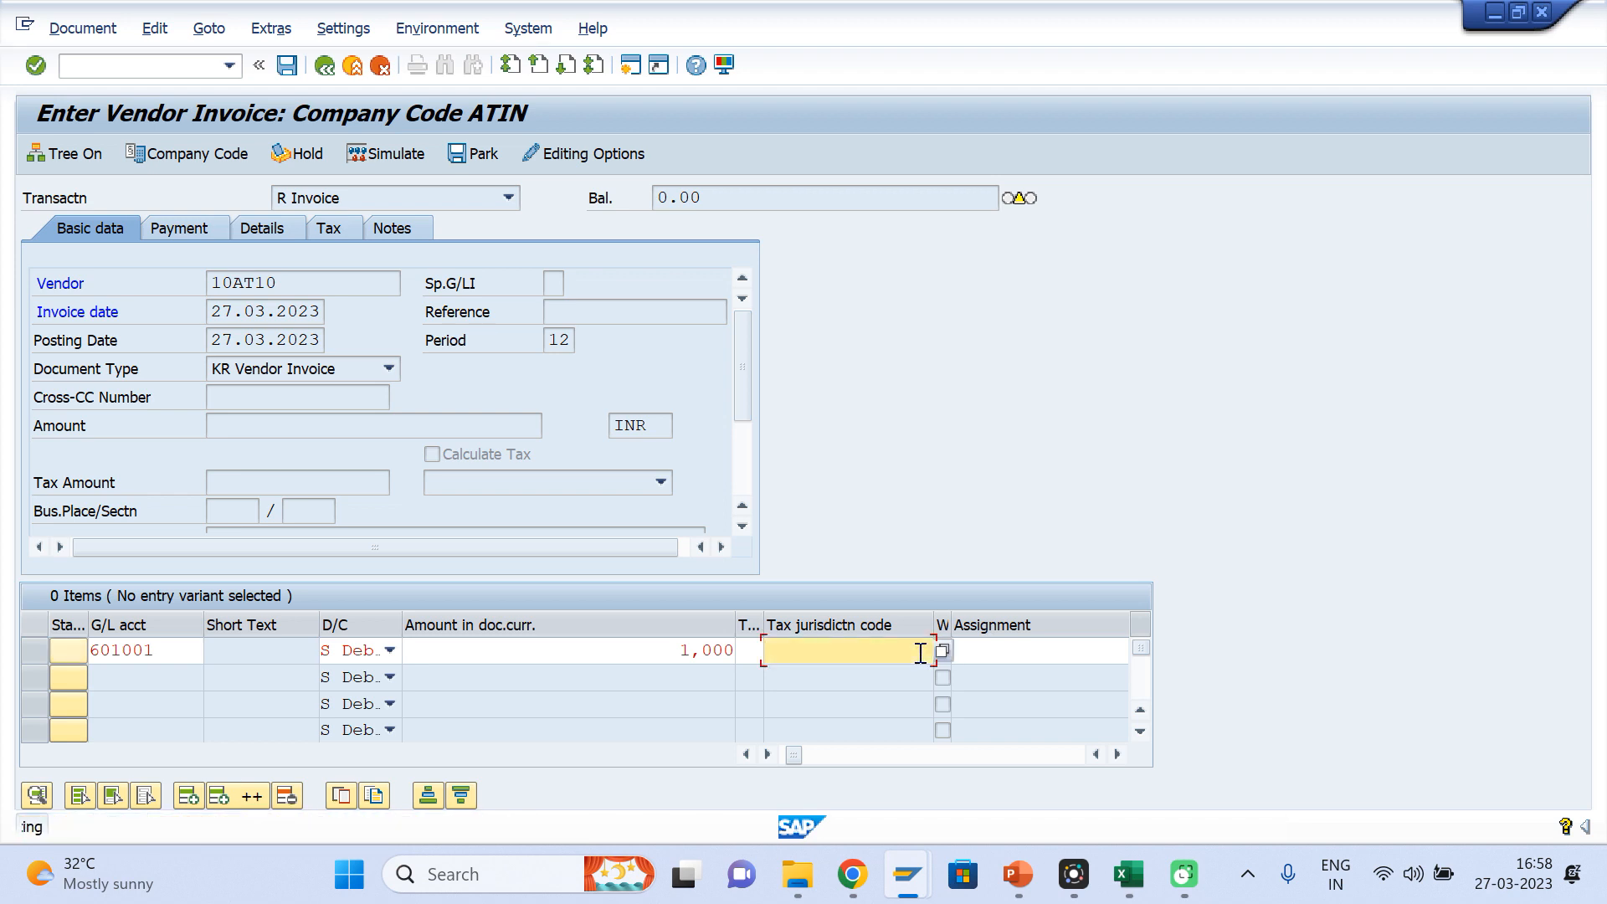
Assign cost center AT00HR0101 to the 601001 item and validate the entry
{"action": "key", "text": "Tab"}
{"action": "key", "text": "Tab"}
{"action": "key", "text": "Tab"}
{"action": "key", "text": "Tab"}
{"action": "key", "text": "Tab"}
{"action": "key", "text": "Tab"}
{"action": "key", "text": "Tab"}
{"action": "key", "text": "Tab"}
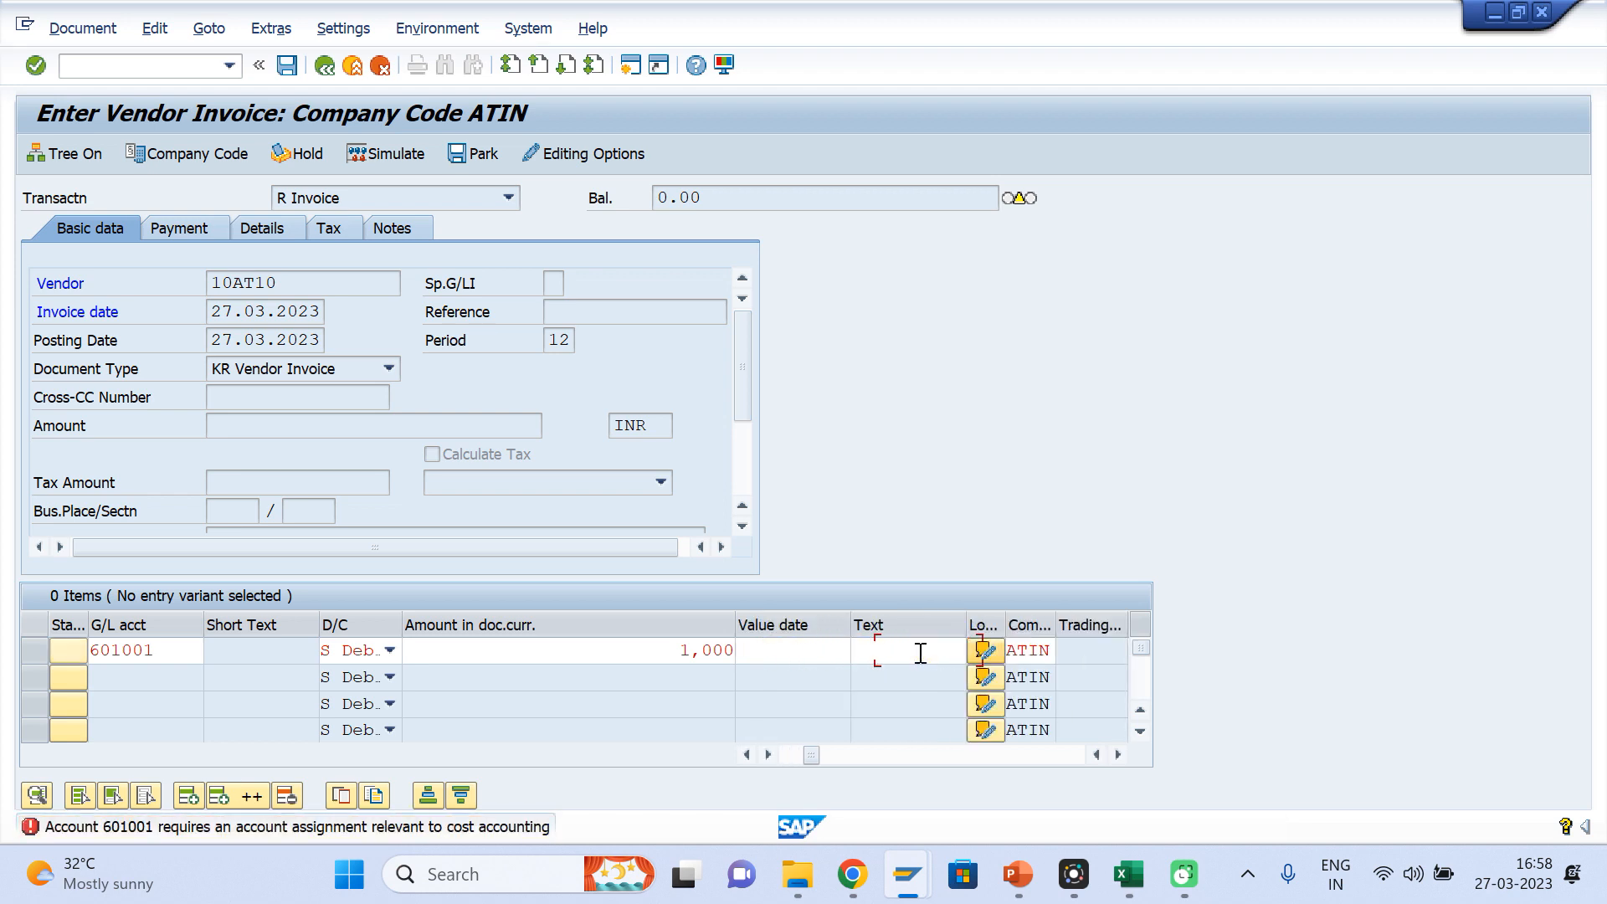
{"action": "key", "text": "Tab"}
{"action": "key", "text": "Down"}
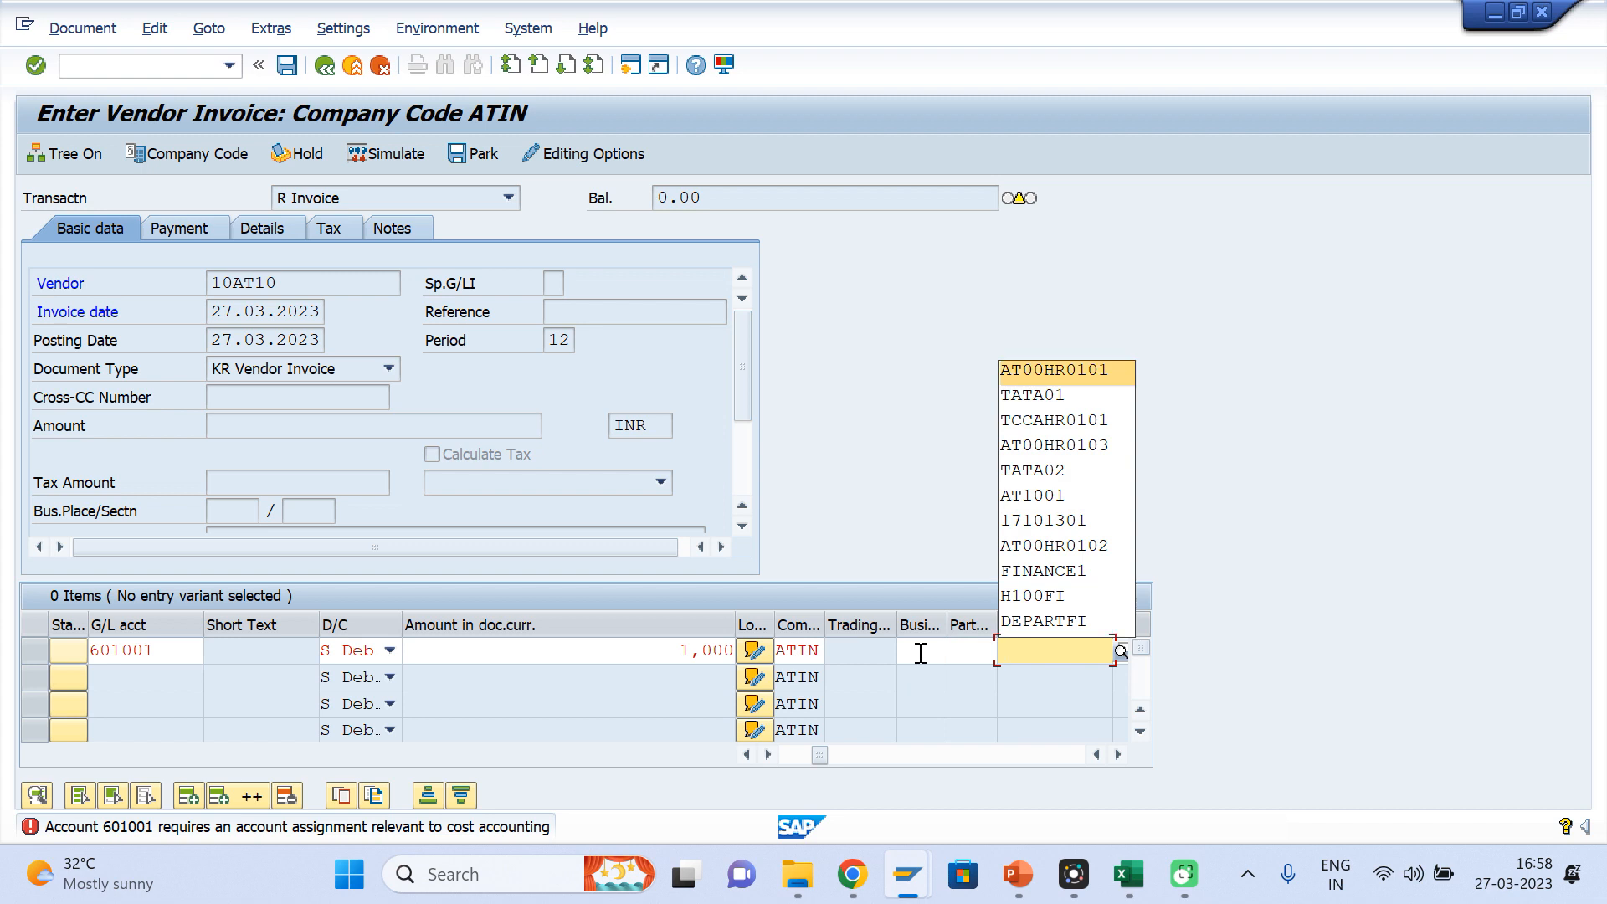
{"action": "key", "text": "Return"}
{"action": "key", "text": "Return"}
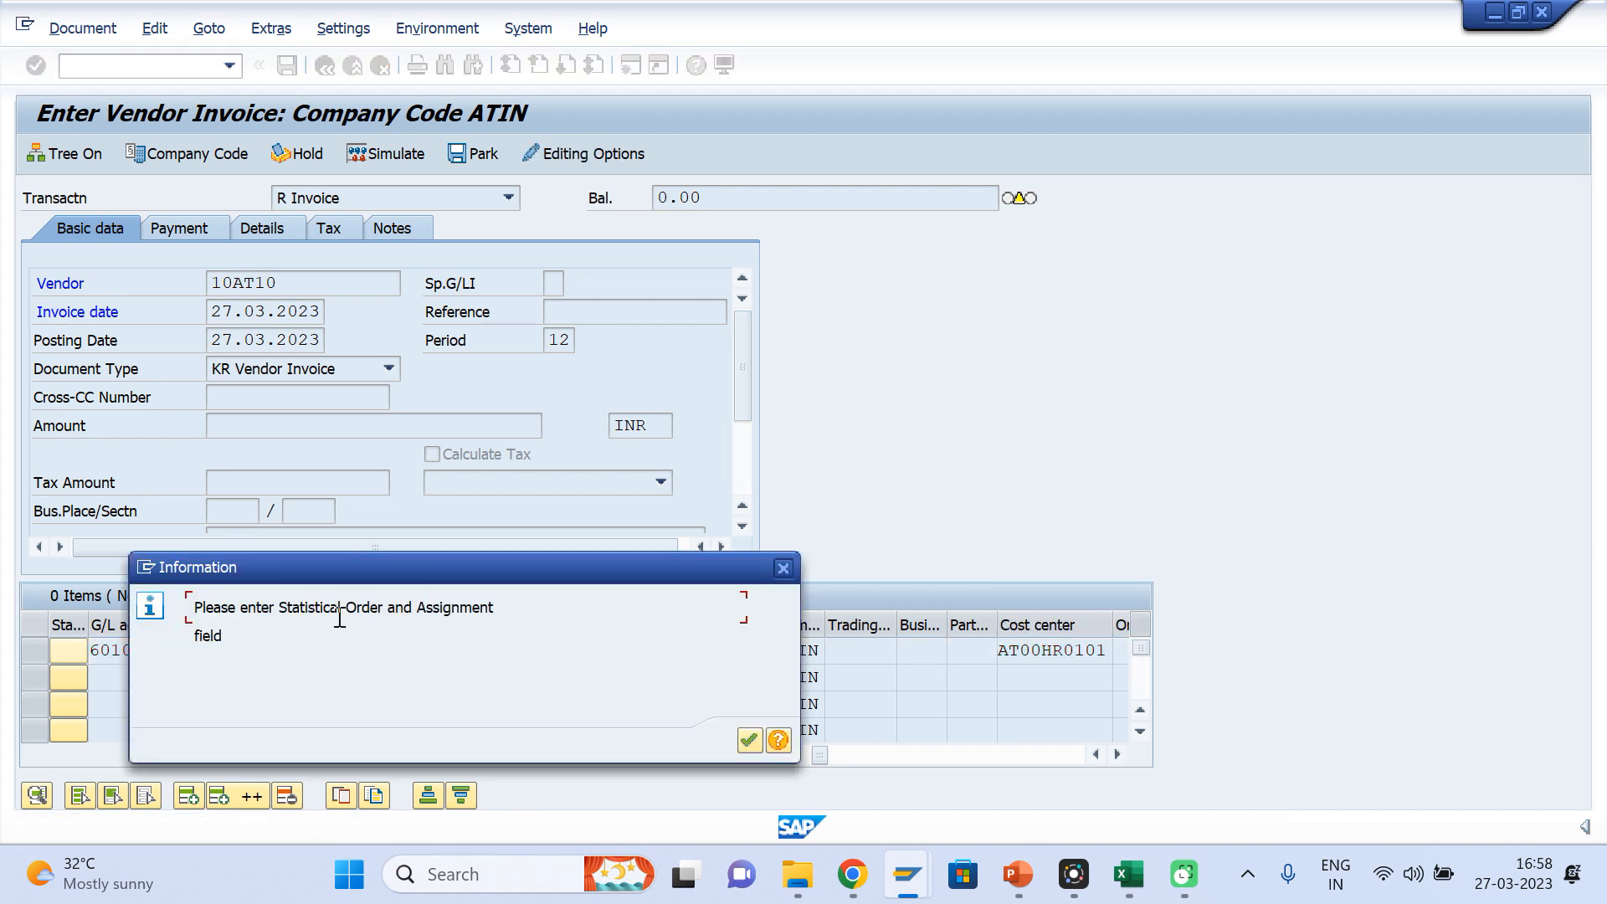
Dismiss the validation message and fill in the statistical order of the 601001 item, reusing its earlier entered order number
{"action": "key", "text": "Return"}
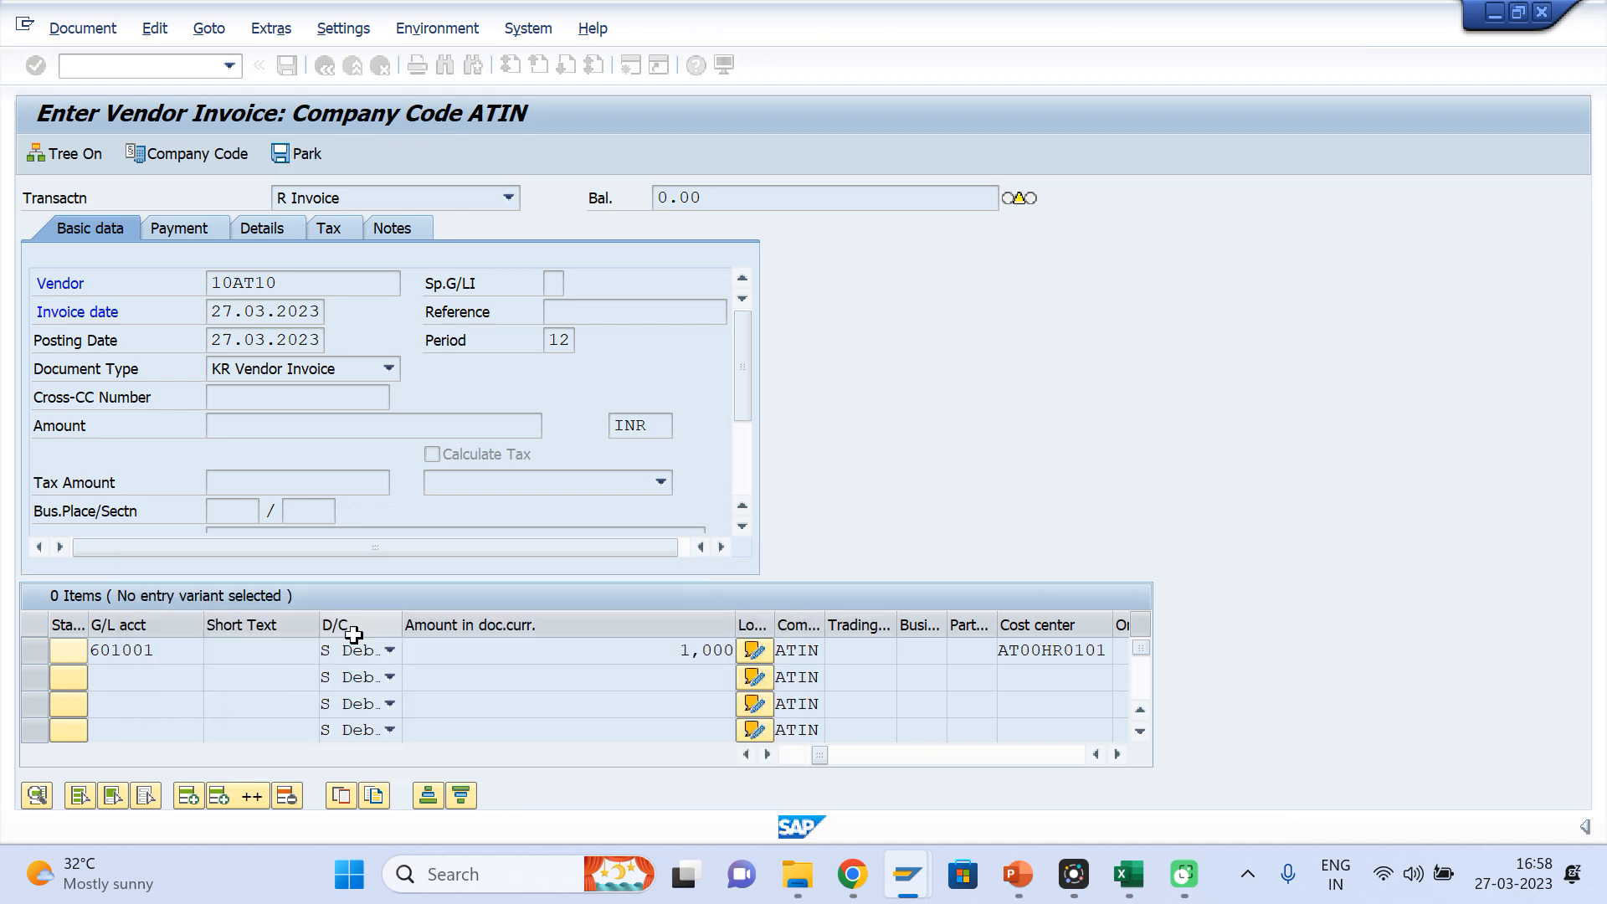
{"action": "left_click", "coordinate": [1099, 650]}
{"action": "key", "text": "Tab"}
{"action": "key", "text": "Tab"}
{"action": "key", "text": "Tab"}
{"action": "key", "text": "Tab"}
{"action": "key", "text": "Tab"}
{"action": "key", "text": "Tab"}
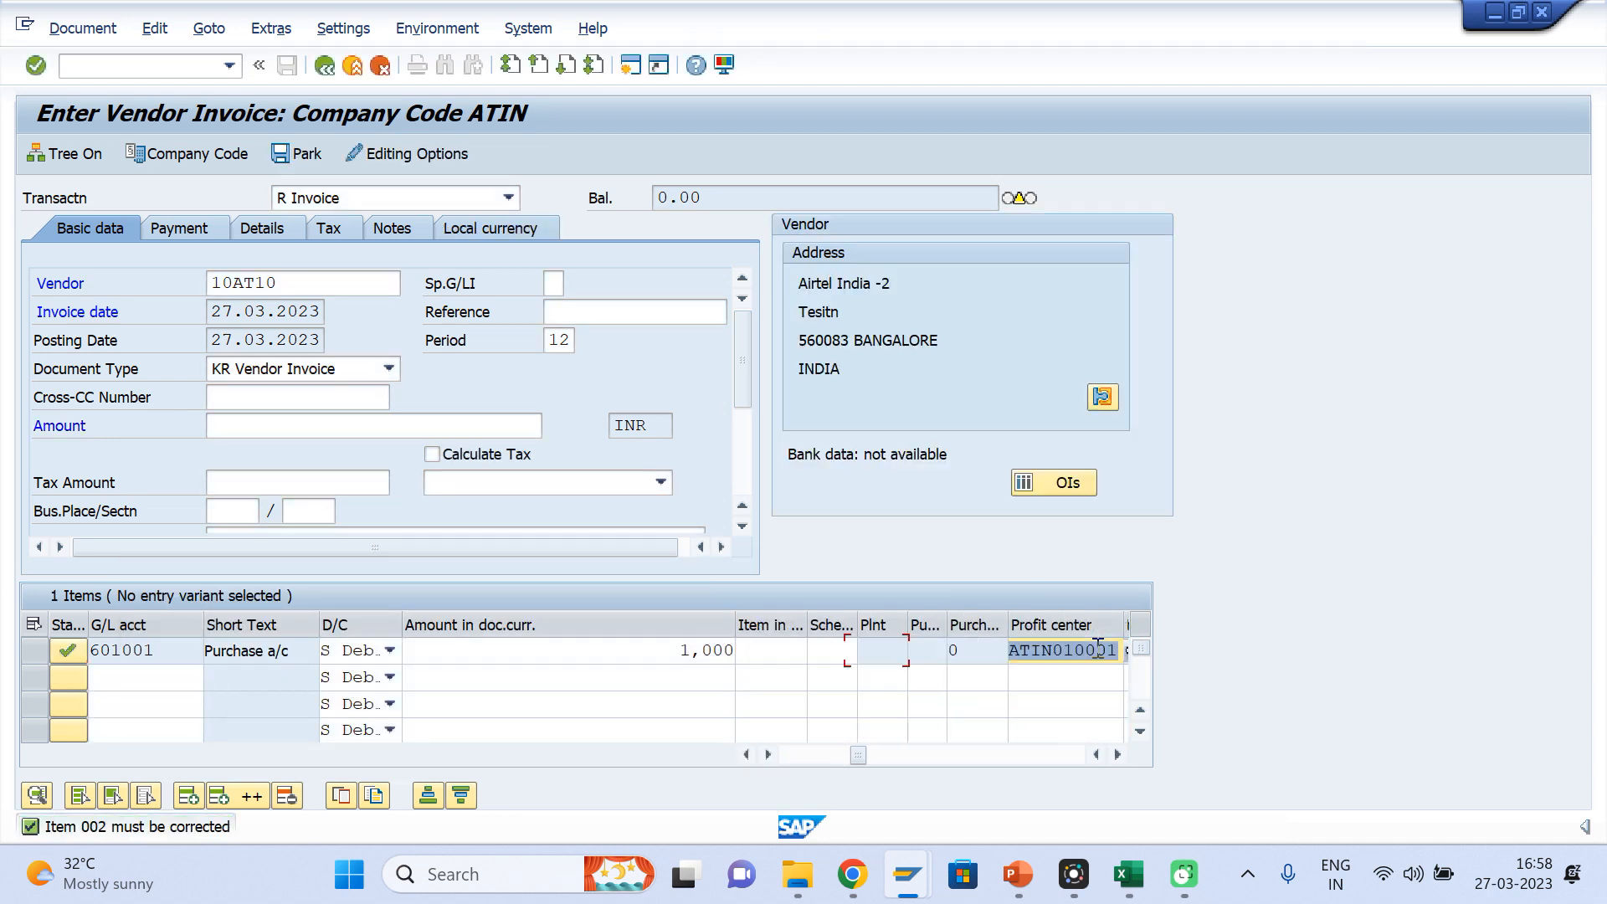
{"action": "key", "text": "Tab"}
{"action": "key", "text": "Tab"}
{"action": "key", "text": "Tab"}
{"action": "key", "text": "Tab"}
{"action": "key", "text": "Tab"}
{"action": "key", "text": "shift+Tab"}
{"action": "key", "text": "shift+Tab"}
{"action": "key", "text": "shift+Tab"}
{"action": "key", "text": "shift+Tab"}
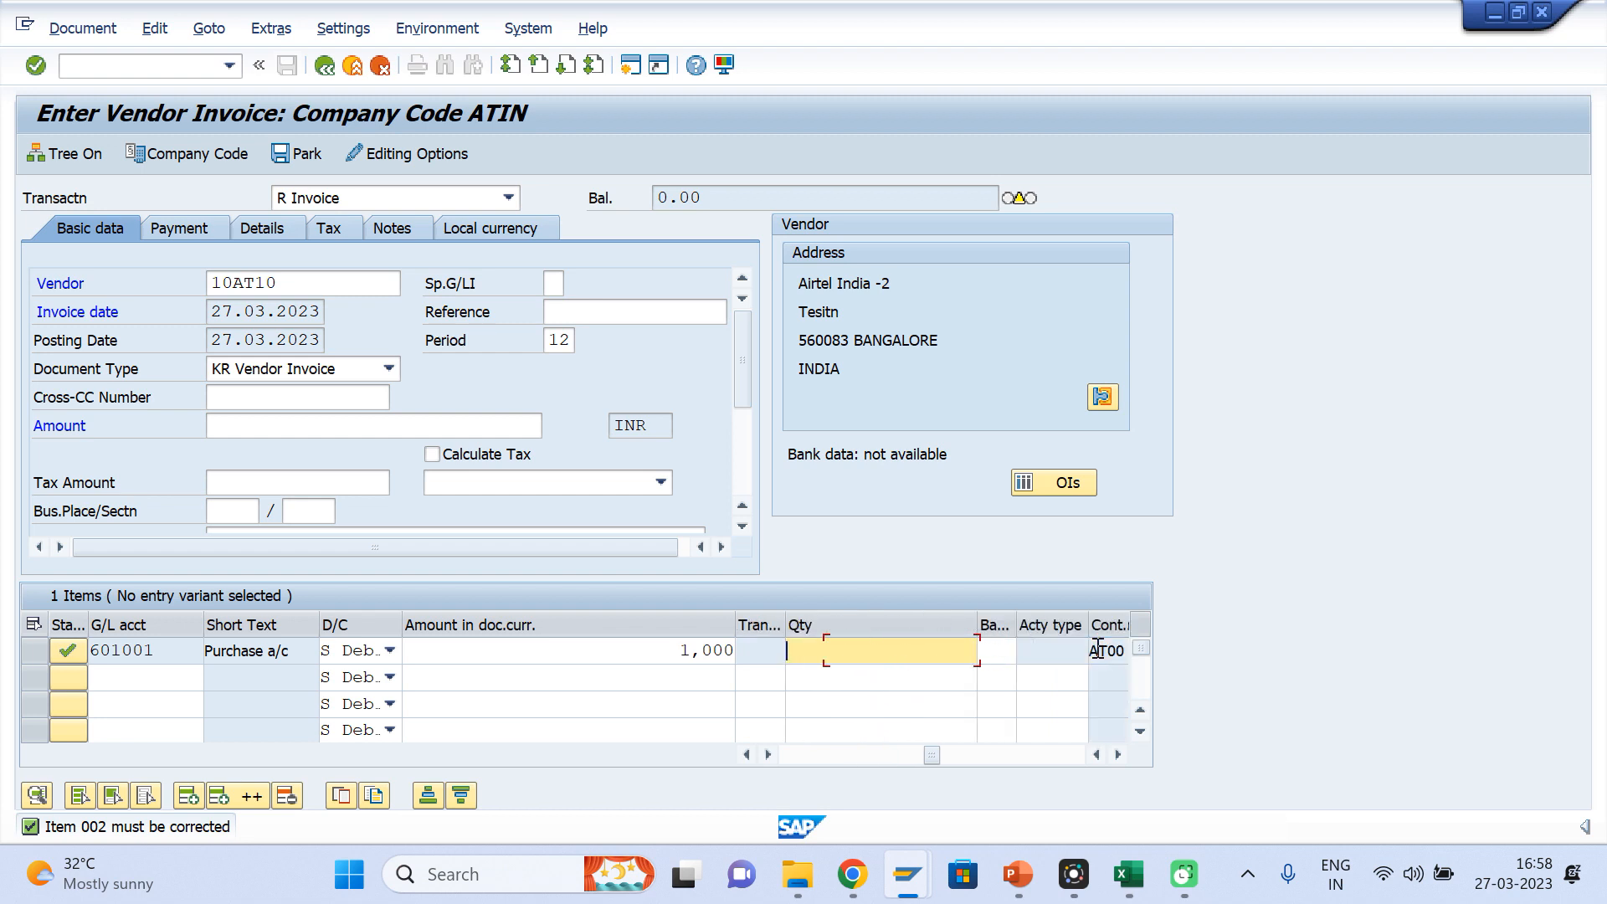
{"action": "key", "text": "shift+Tab"}
{"action": "key", "text": "shift+Tab"}
{"action": "key", "text": "shift+Tab"}
{"action": "key", "text": "shift+Tab"}
{"action": "key", "text": "shift+Tab"}
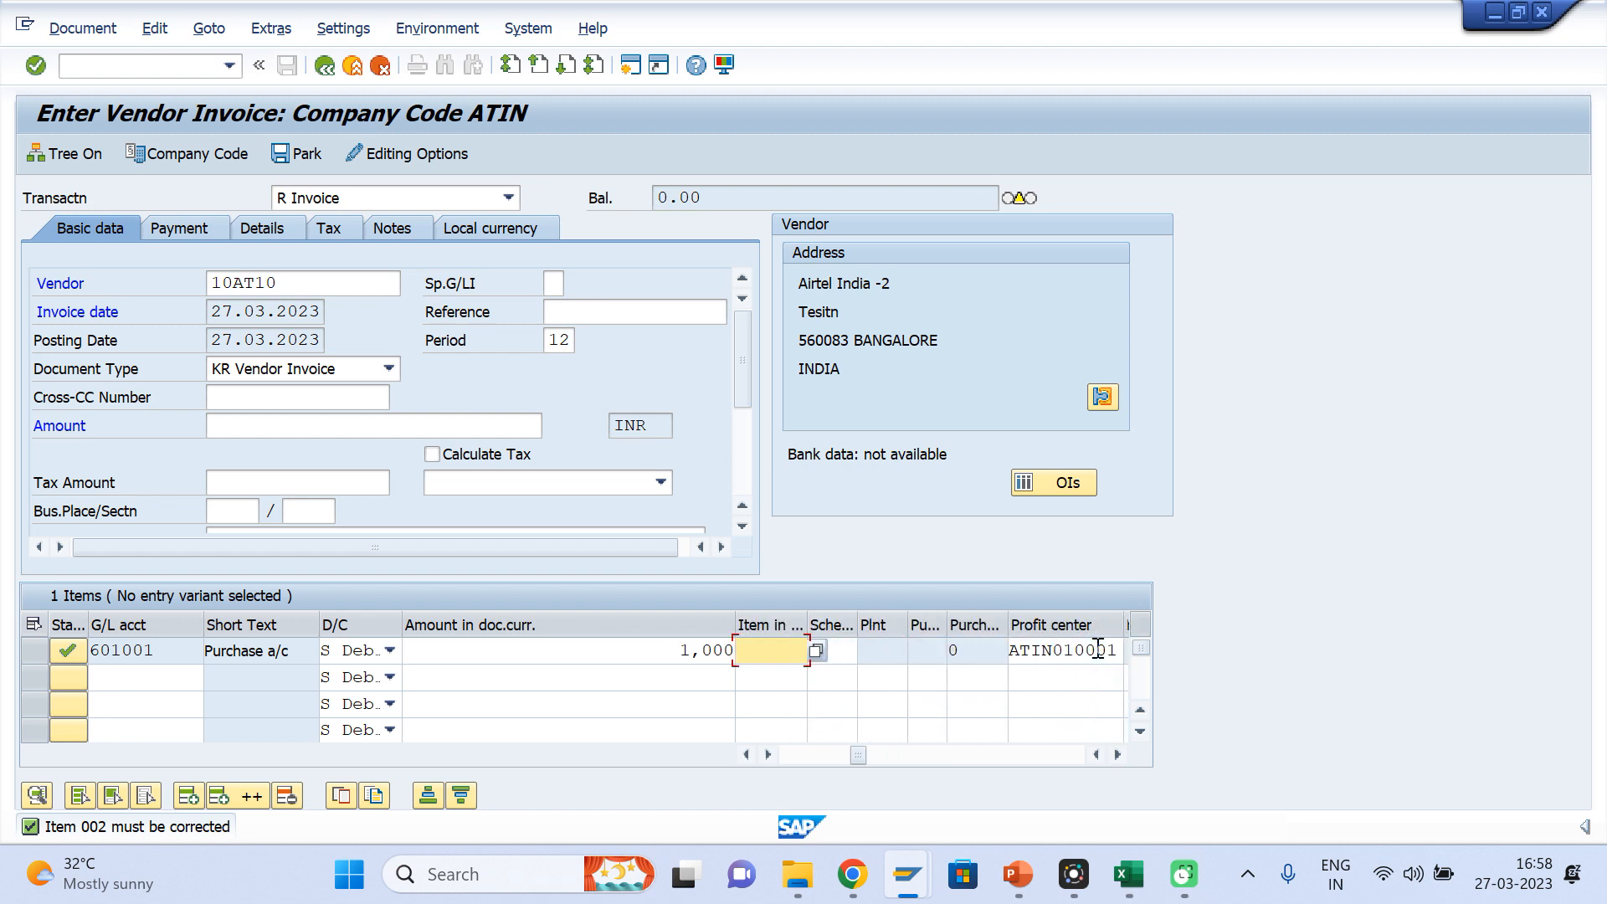
{"action": "key", "text": "shift+Tab"}
{"action": "key", "text": "shift+Tab"}
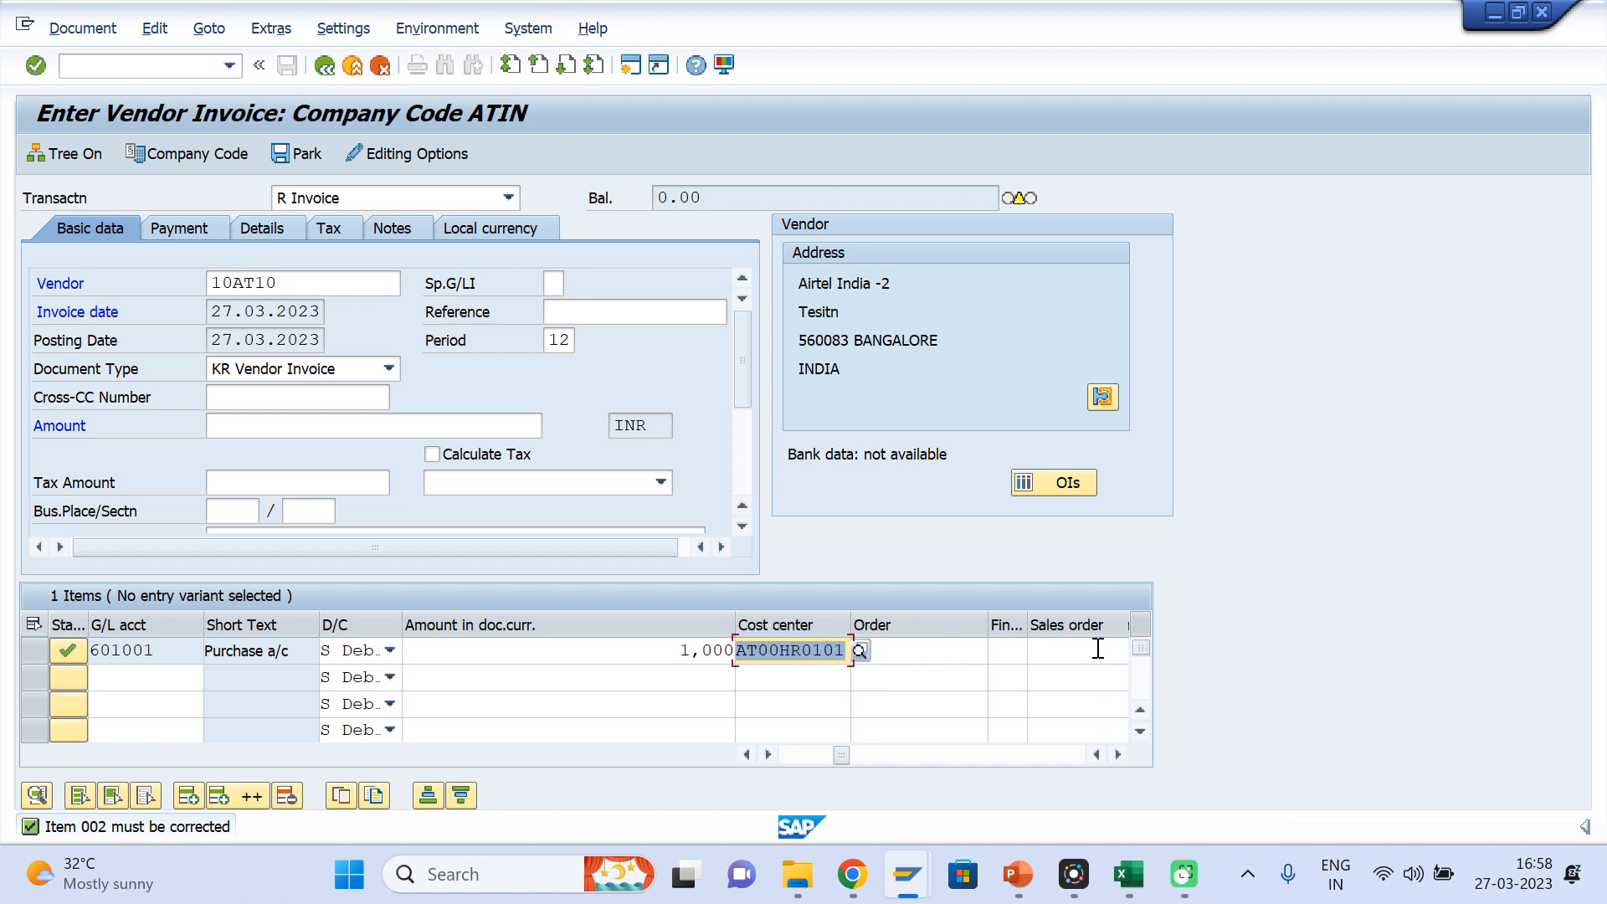
{"action": "key", "text": "Tab"}
{"action": "key", "text": "BackSpace"}
{"action": "key", "text": "Down"}
{"action": "key", "text": "Tab"}
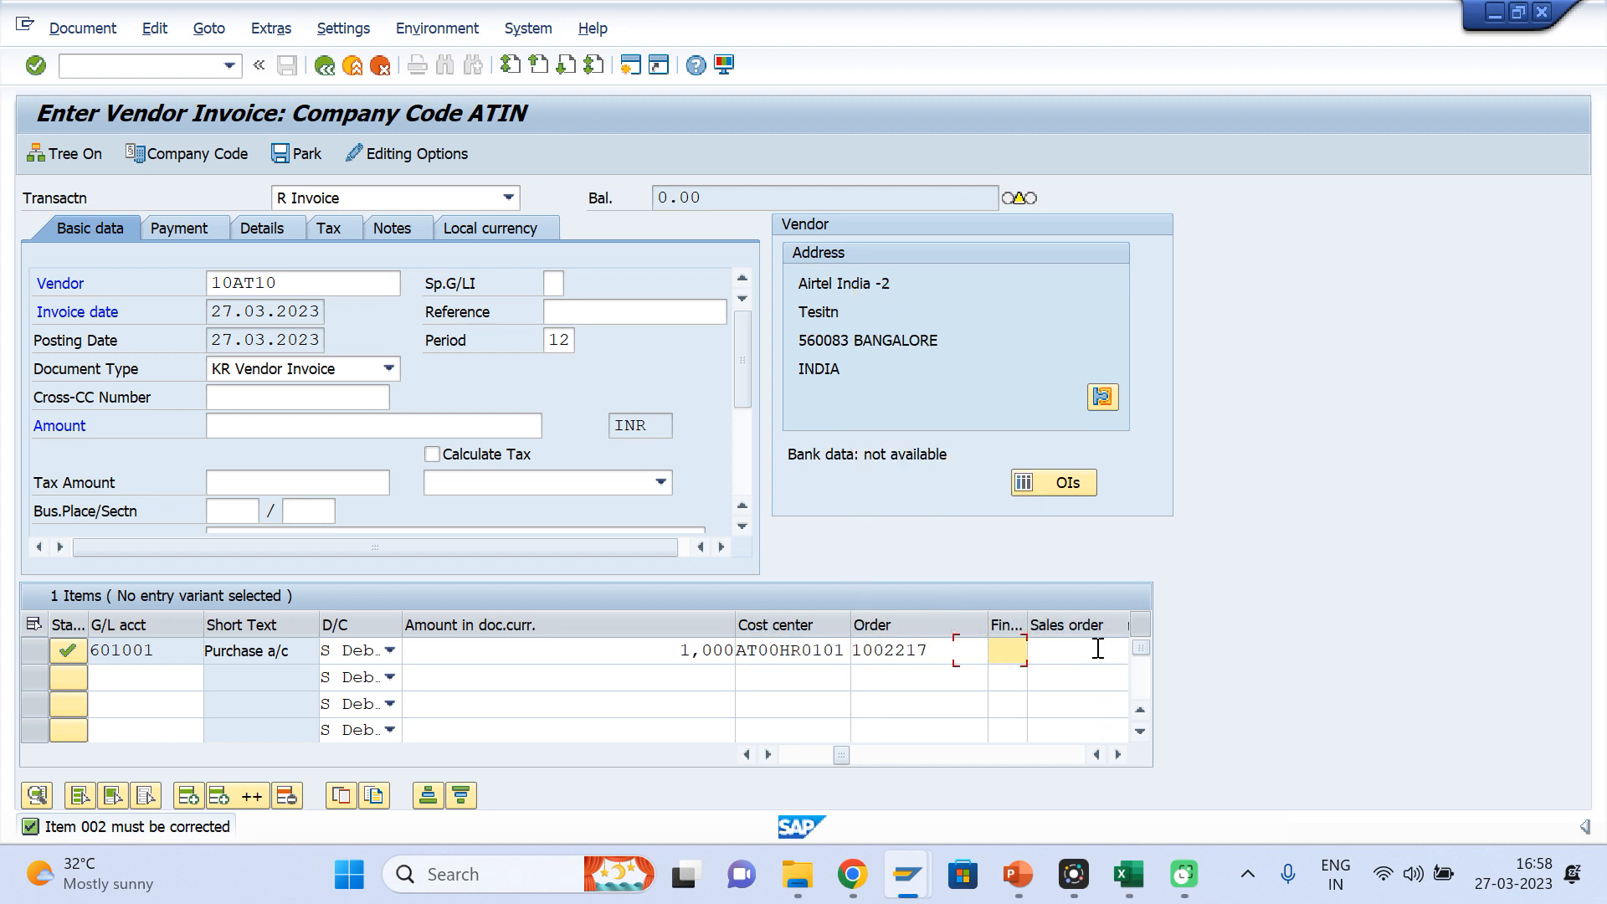
Set the assignment of the 601001 item to Testing and validate the entry, accepting the tax code warning
{"action": "key", "text": "shift+Tab"}
{"action": "key", "text": "shift+Tab"}
{"action": "key", "text": "shift+Tab"}
{"action": "key", "text": "shift+Tab"}
{"action": "key", "text": "shift+Tab"}
{"action": "key", "text": "shift+Tab"}
{"action": "key", "text": "shift+Tab"}
{"action": "key", "text": "shift+Tab"}
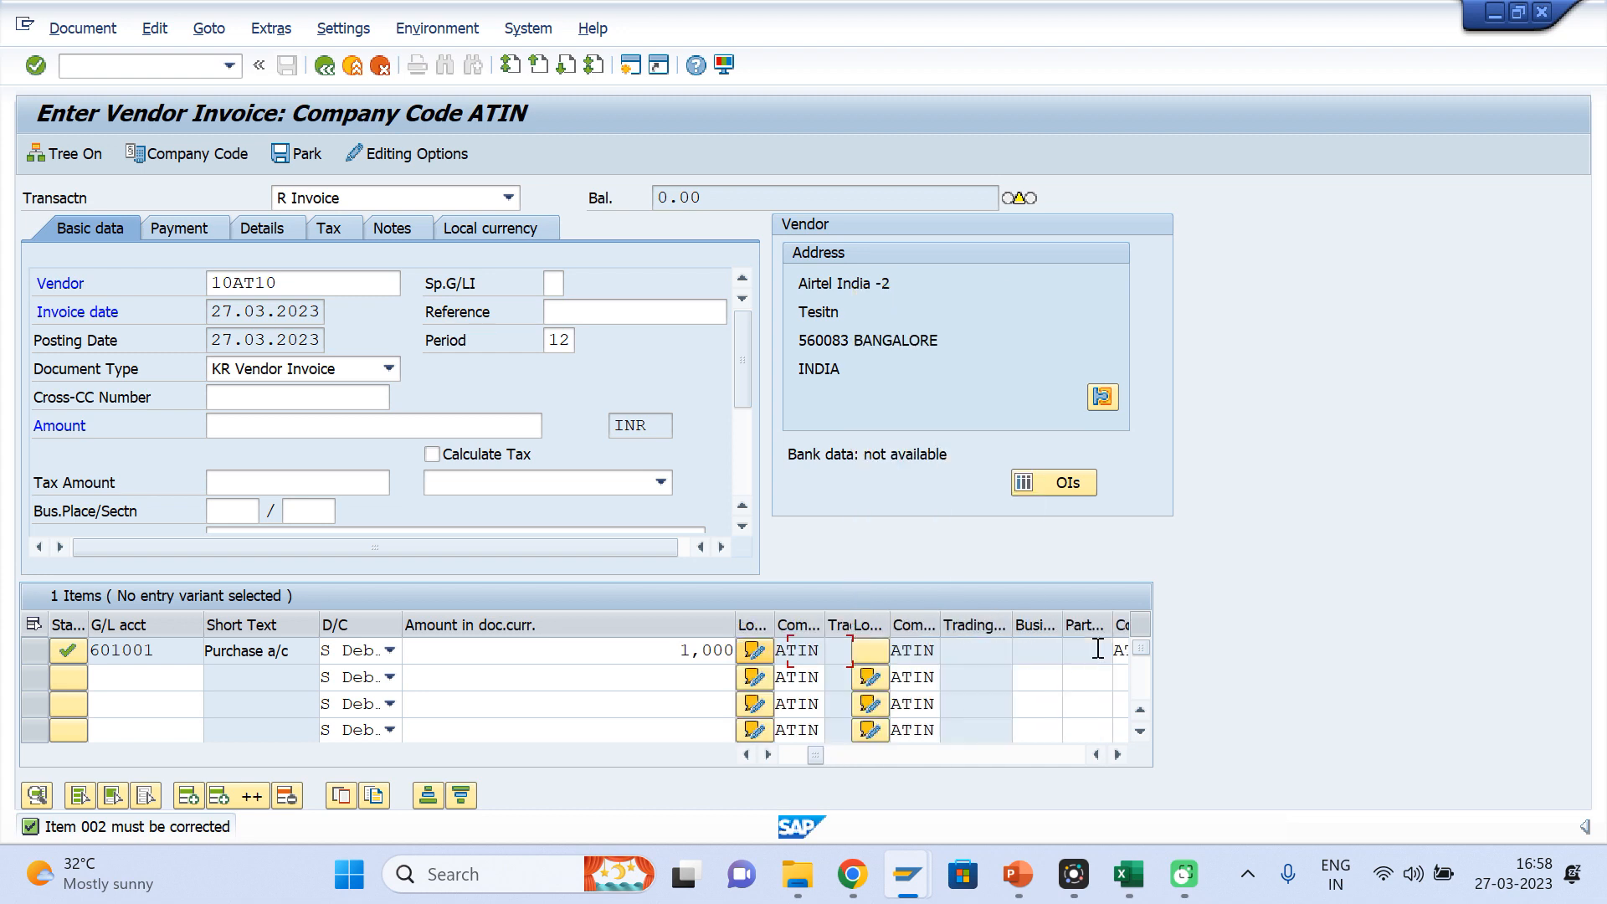
{"action": "key", "text": "BackSpace"}
{"action": "key", "text": "Down"}
{"action": "key", "text": "Return"}
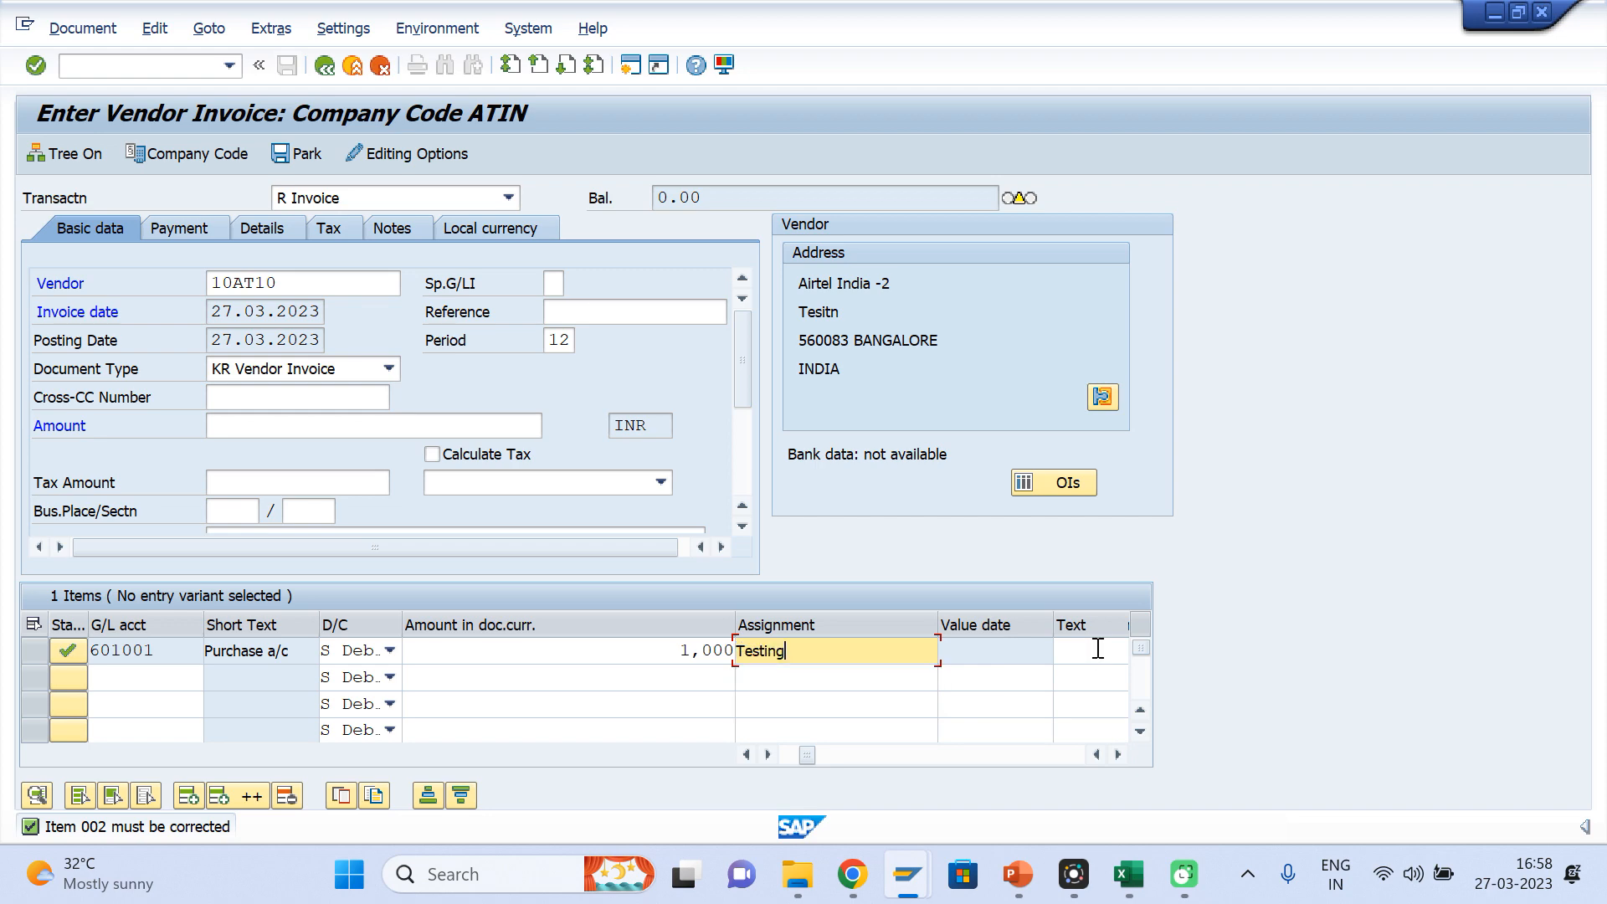
{"action": "key", "text": "Return"}
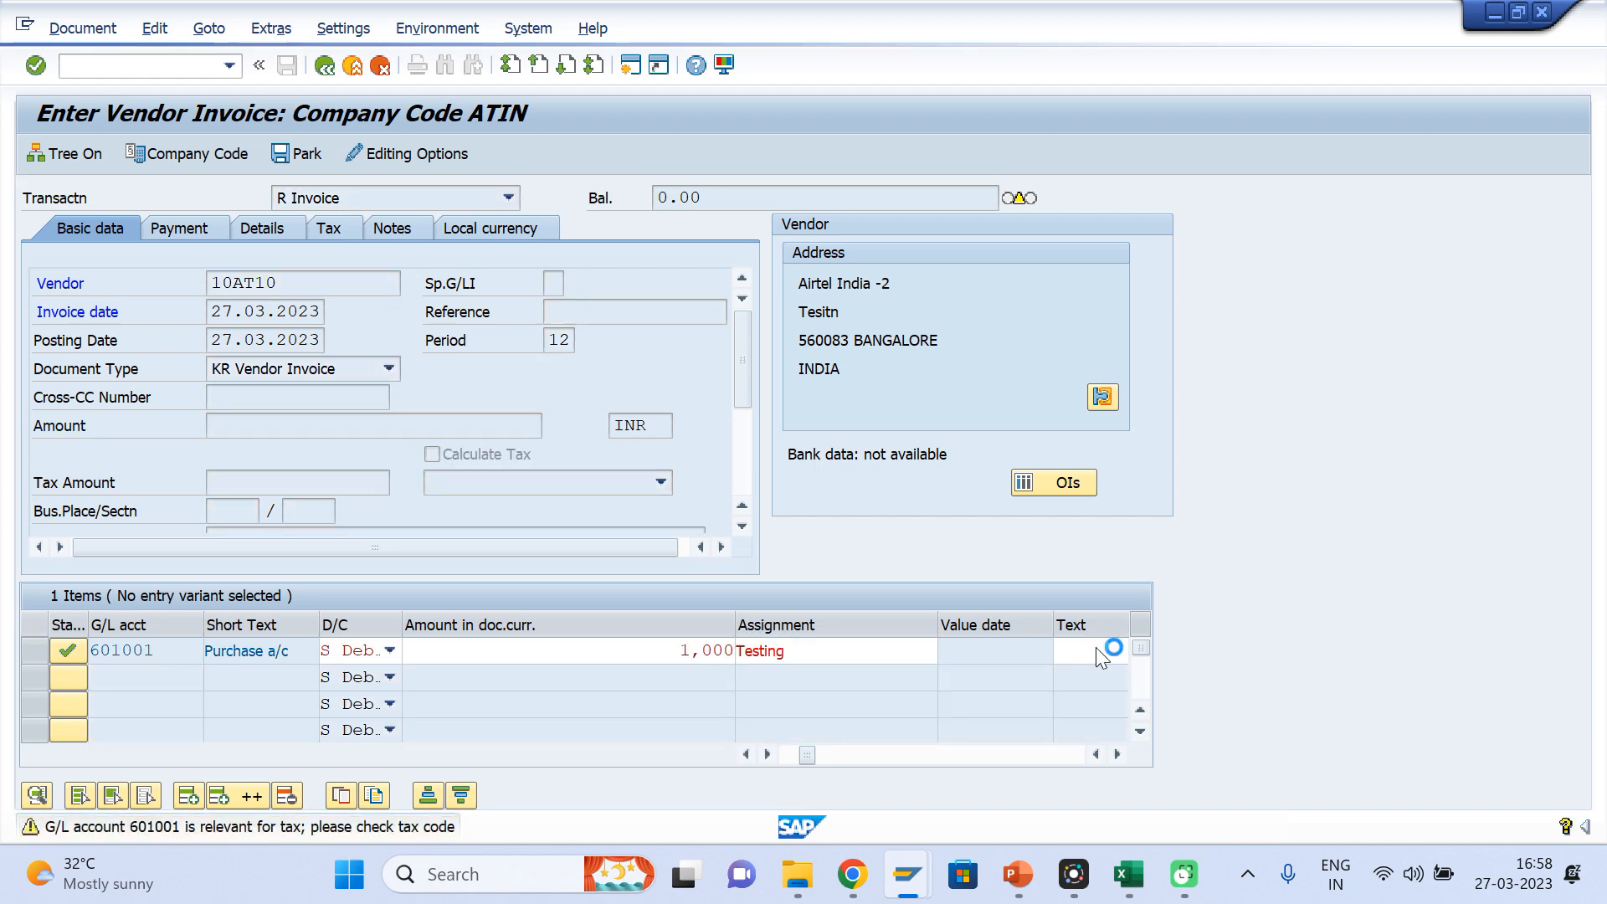
{"action": "key", "text": "Return"}
In the G/L account display session, open the Sales Revenue account 501008 from the Revenue Group and copy its account number
{"action": "key", "text": "alt+Tab"}
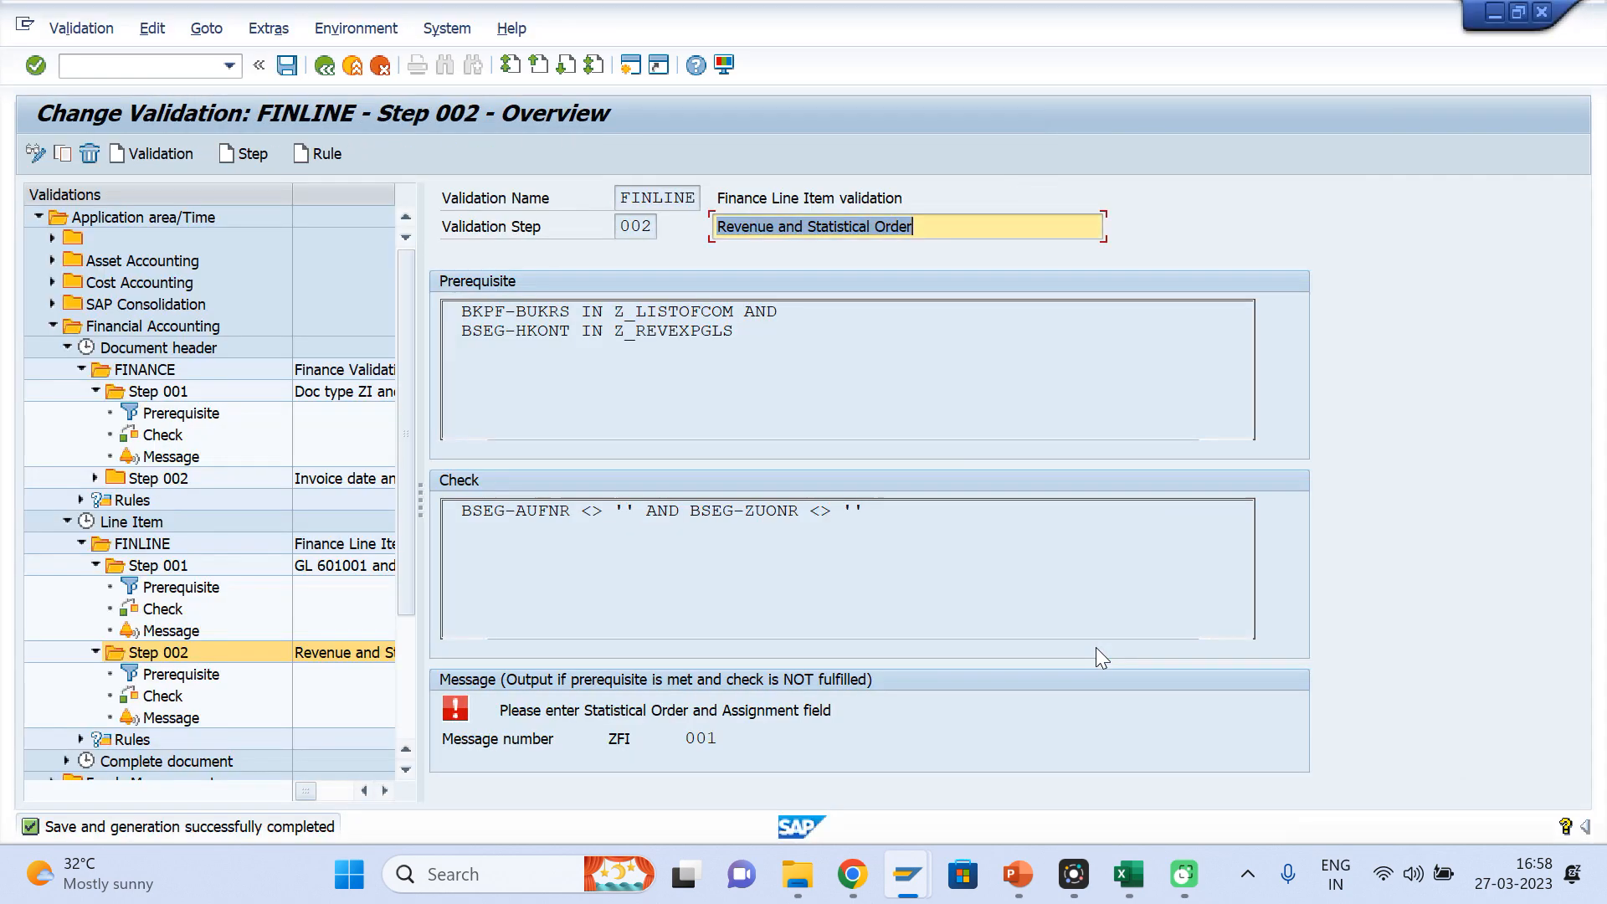
{"action": "key", "text": "alt+Tab"}
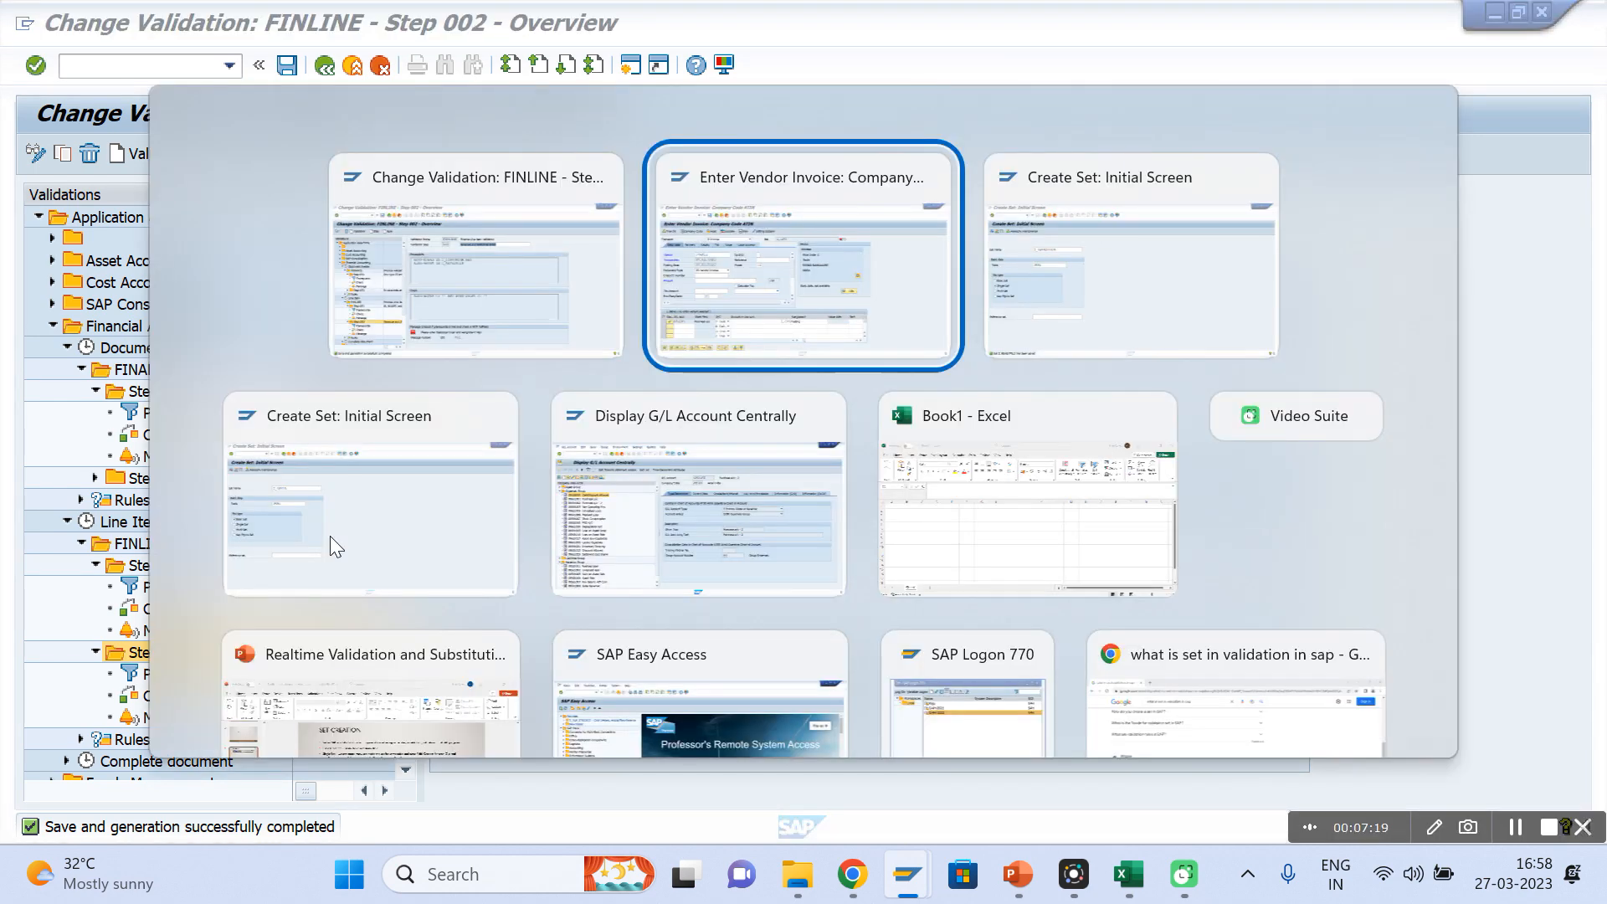
{"action": "key", "text": "alt+Tab"}
{"action": "key", "text": "alt+Tab"}
{"action": "key", "text": "alt+Tab"}
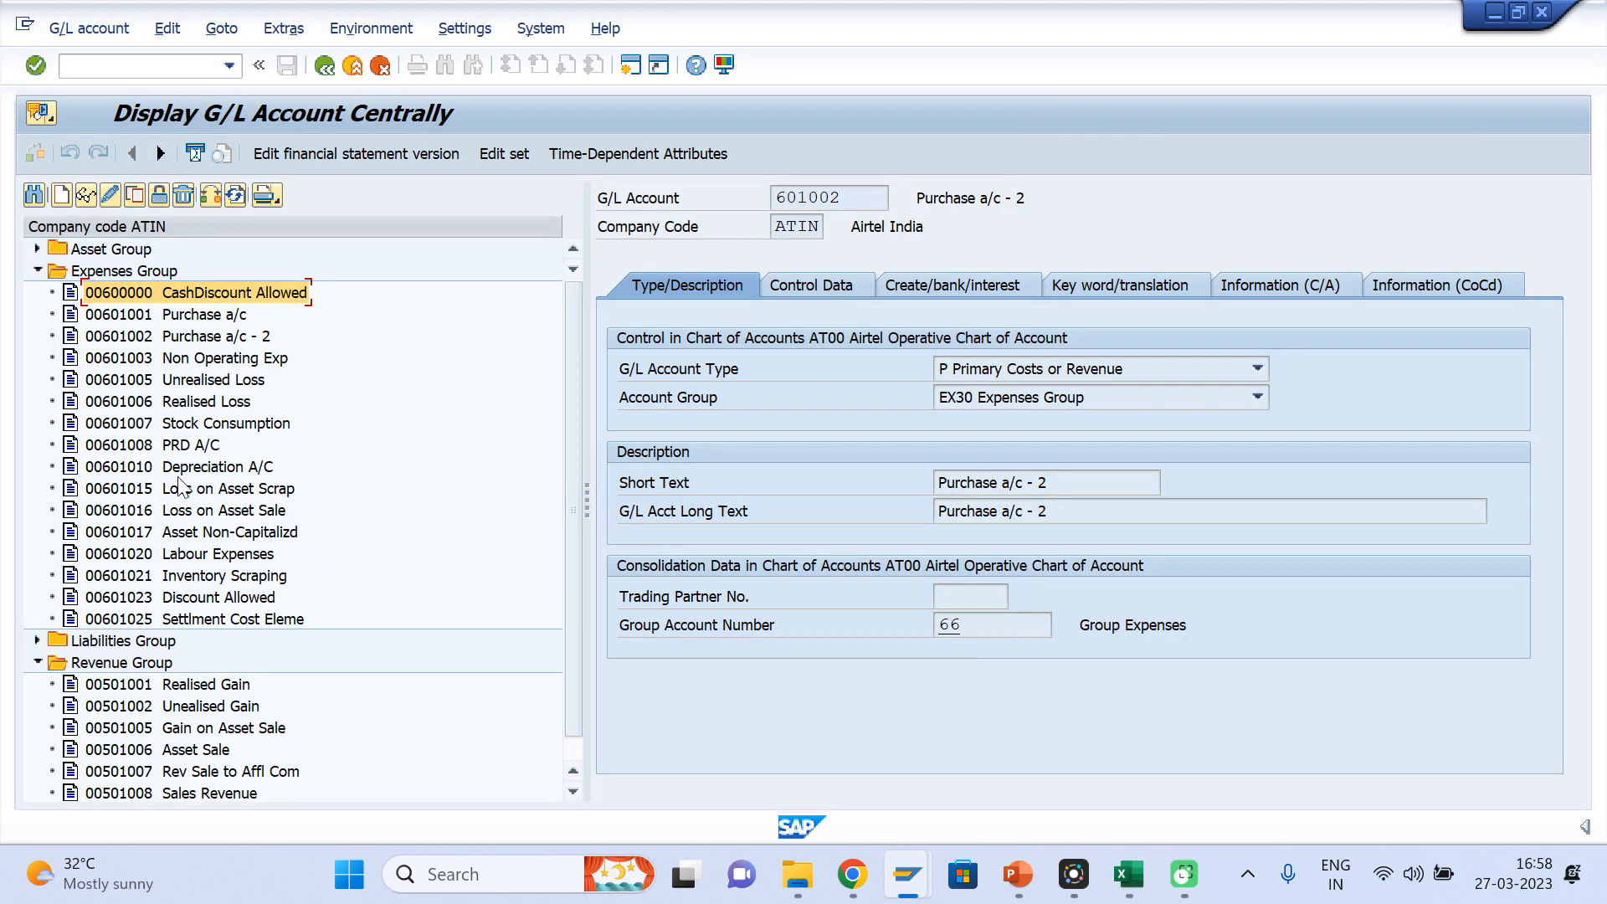
{"action": "left_click", "coordinate": [185, 337]}
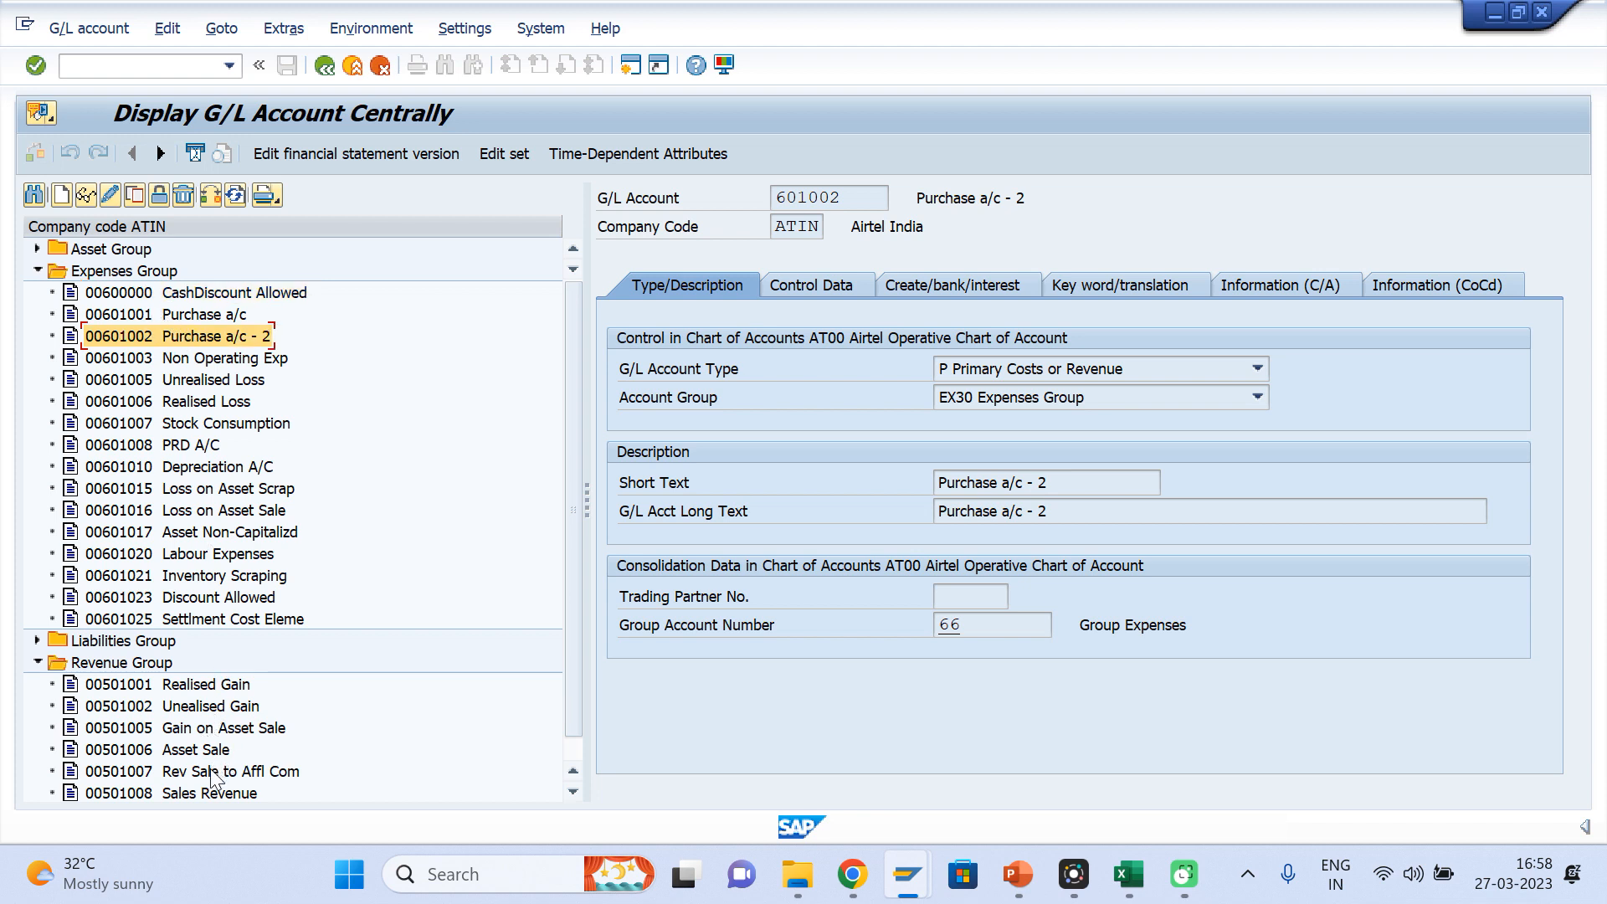
{"action": "left_click", "coordinate": [188, 797]}
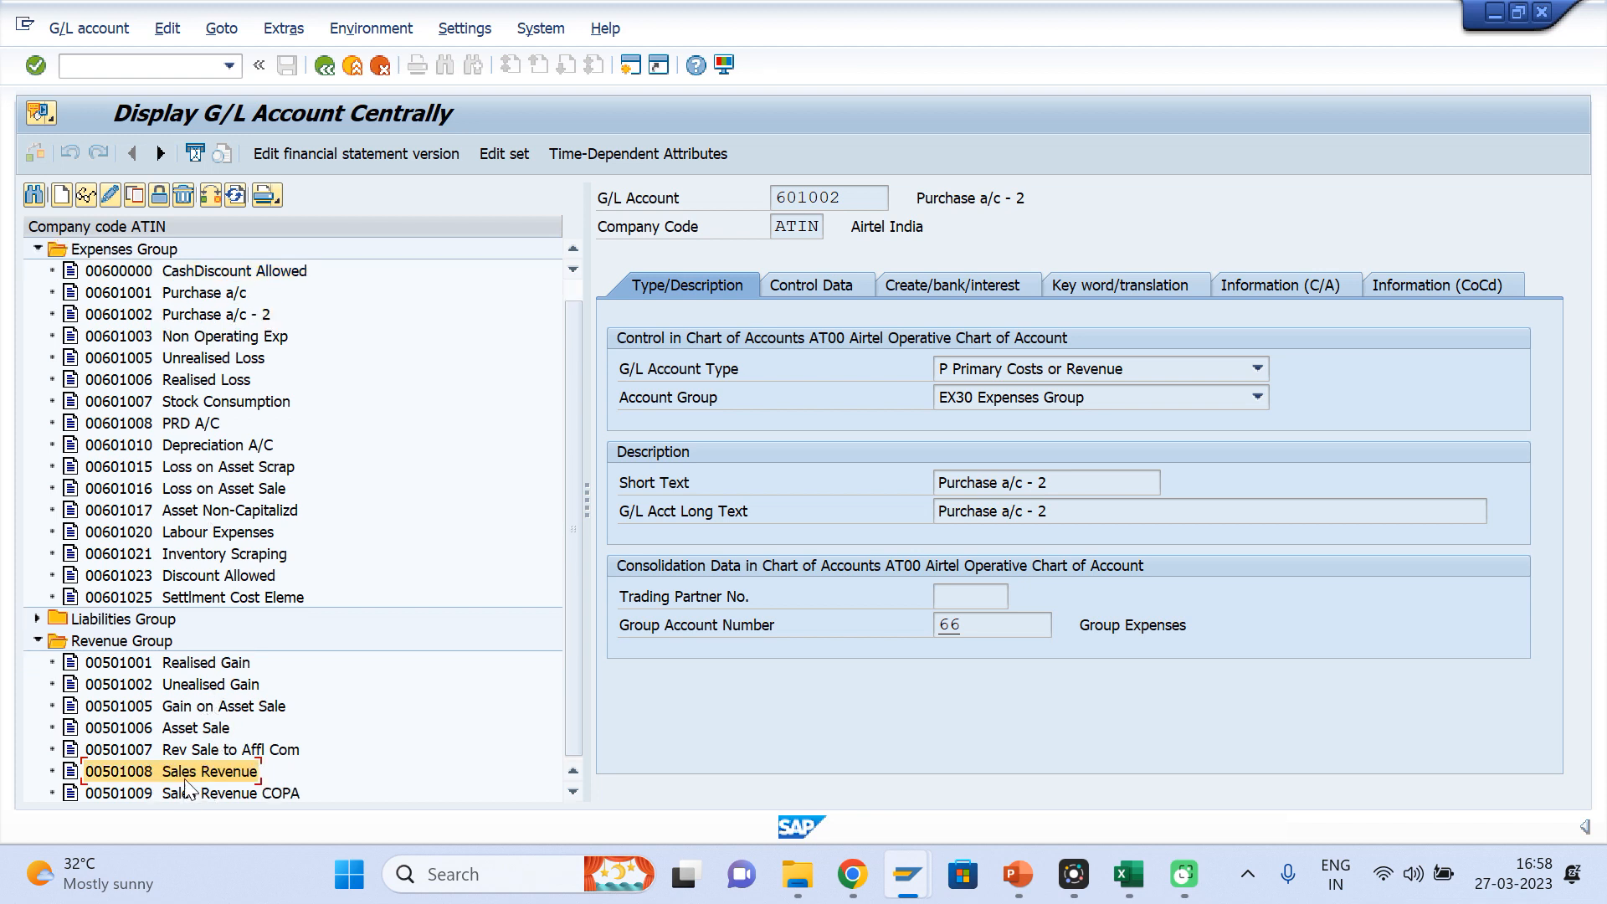
{"action": "double_click", "coordinate": [188, 779]}
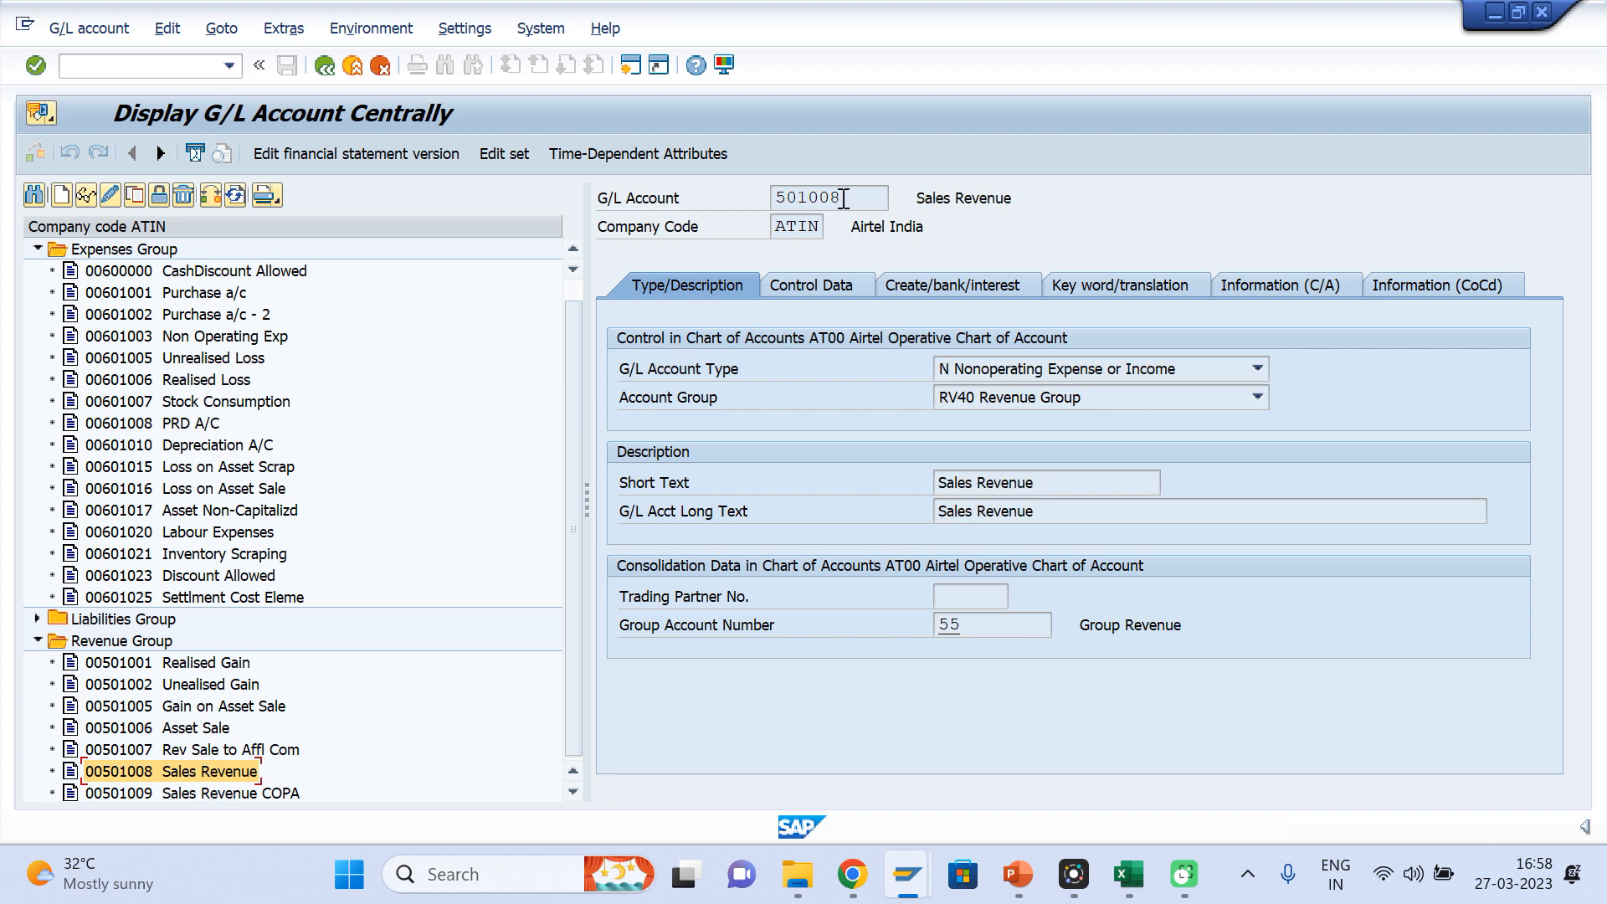
{"action": "left_click_drag", "start_coordinate": [841, 199], "coordinate": [761, 199]}
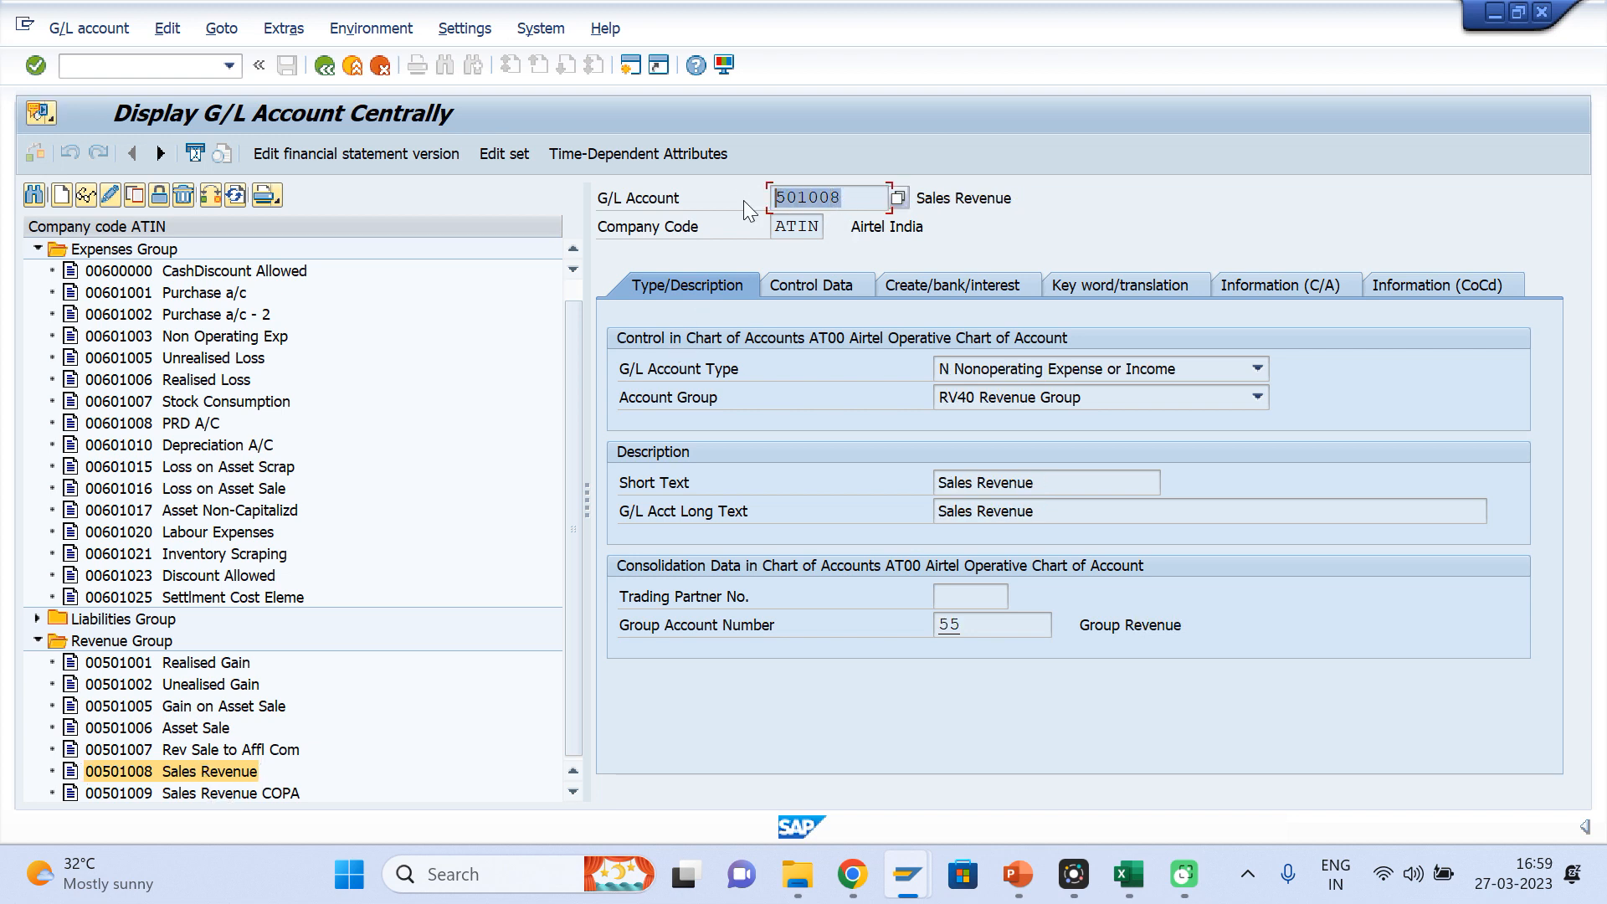
{"action": "key", "text": "ctrl+c"}
Back in the vendor invoice, enter a second item with the copied G/L account 501008 and an amount of 1000, and validate it
{"action": "key", "text": "alt+Tab"}
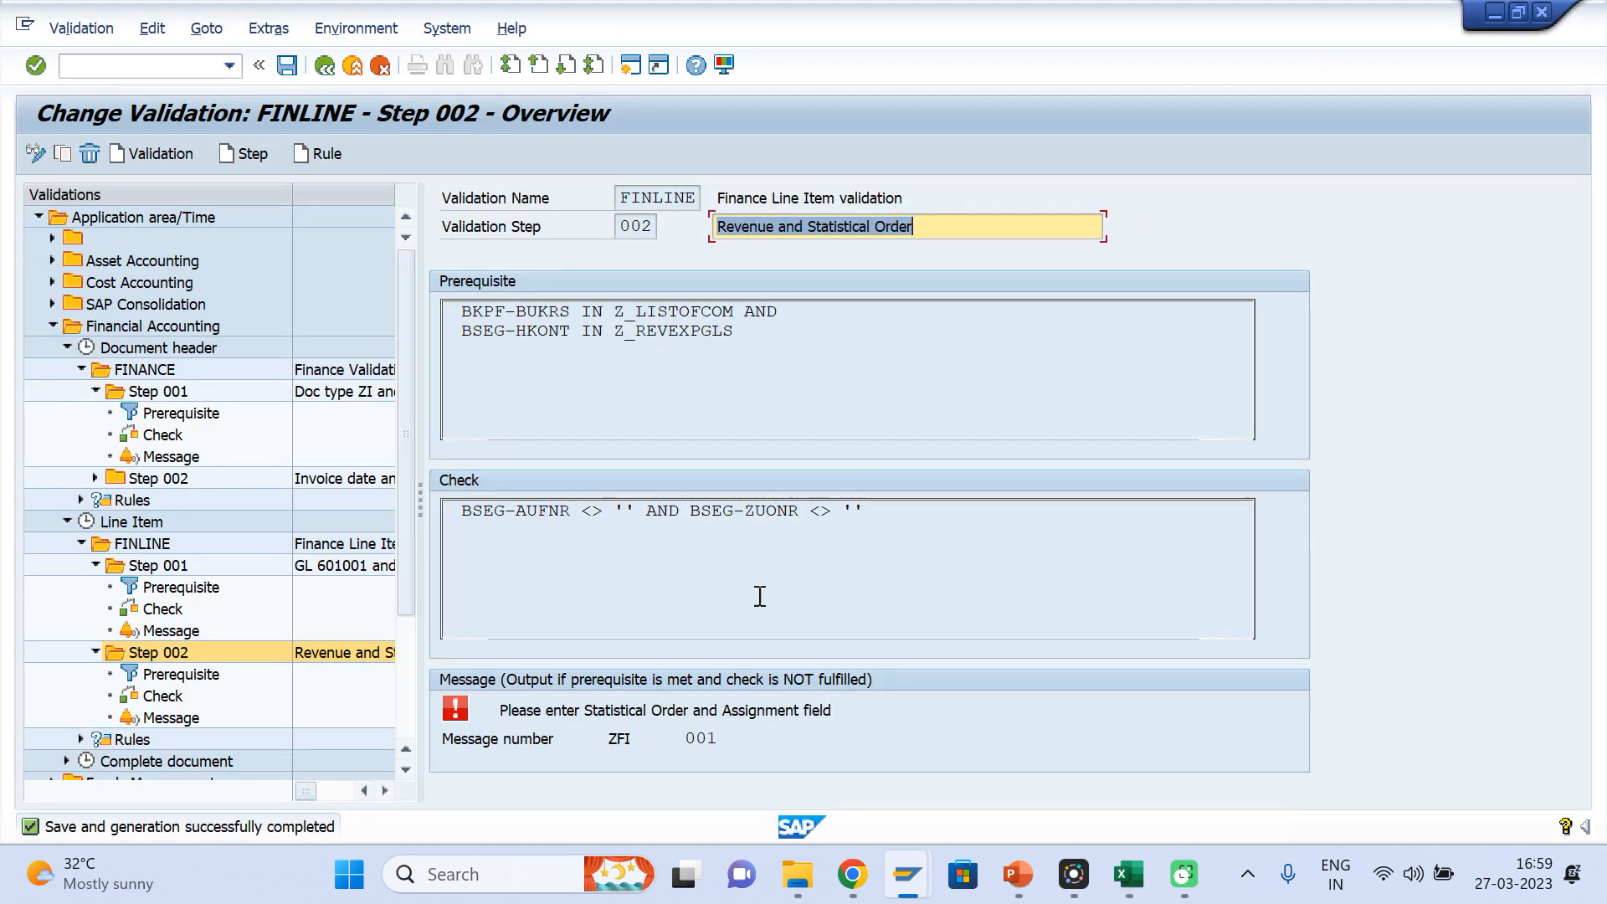
{"action": "key", "text": "alt+Tab"}
{"action": "key", "text": "Tab"}
{"action": "key", "text": "ctrl+v"}
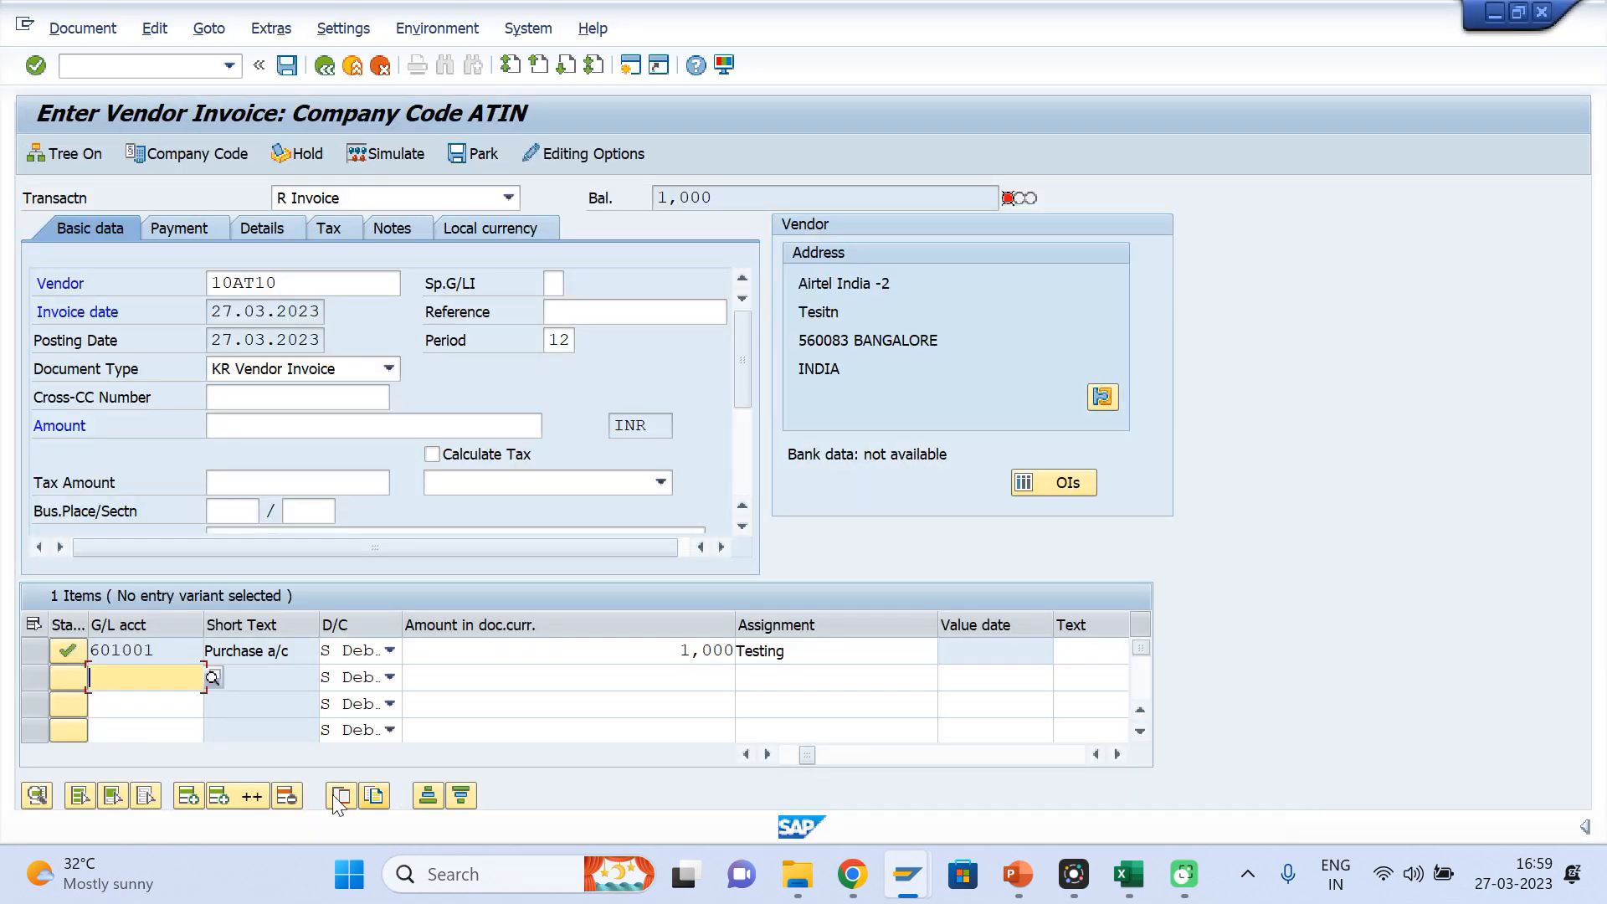
{"action": "key", "text": "Tab"}
{"action": "key", "text": "Tab"}
{"action": "type", "text": "10"}
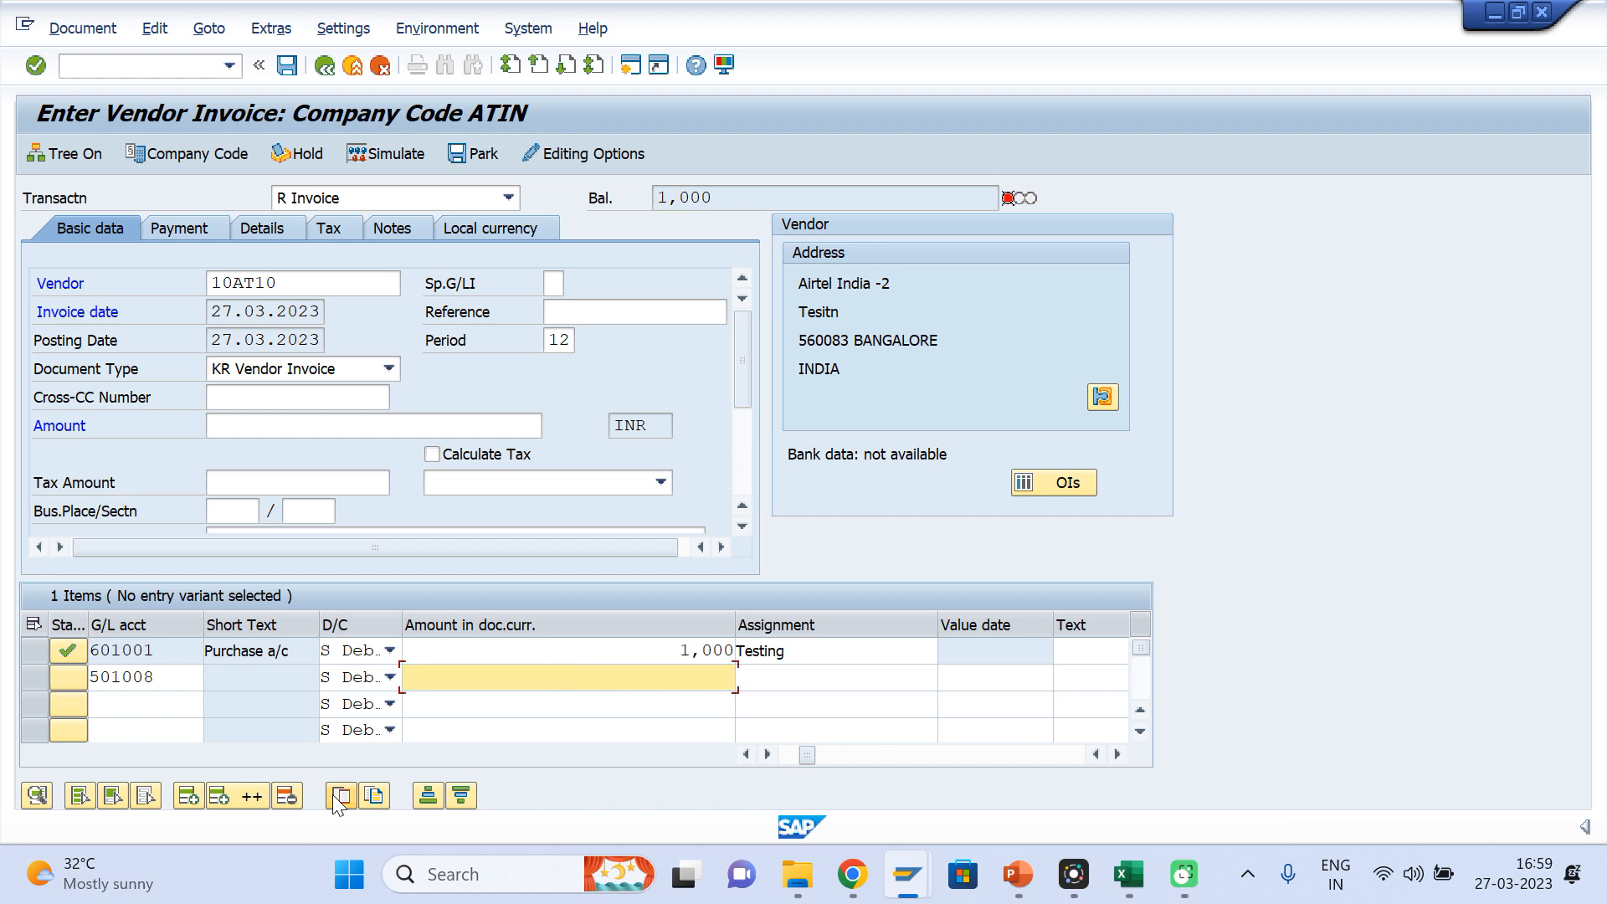
{"action": "type", "text": "00"}
{"action": "key", "text": "Return"}
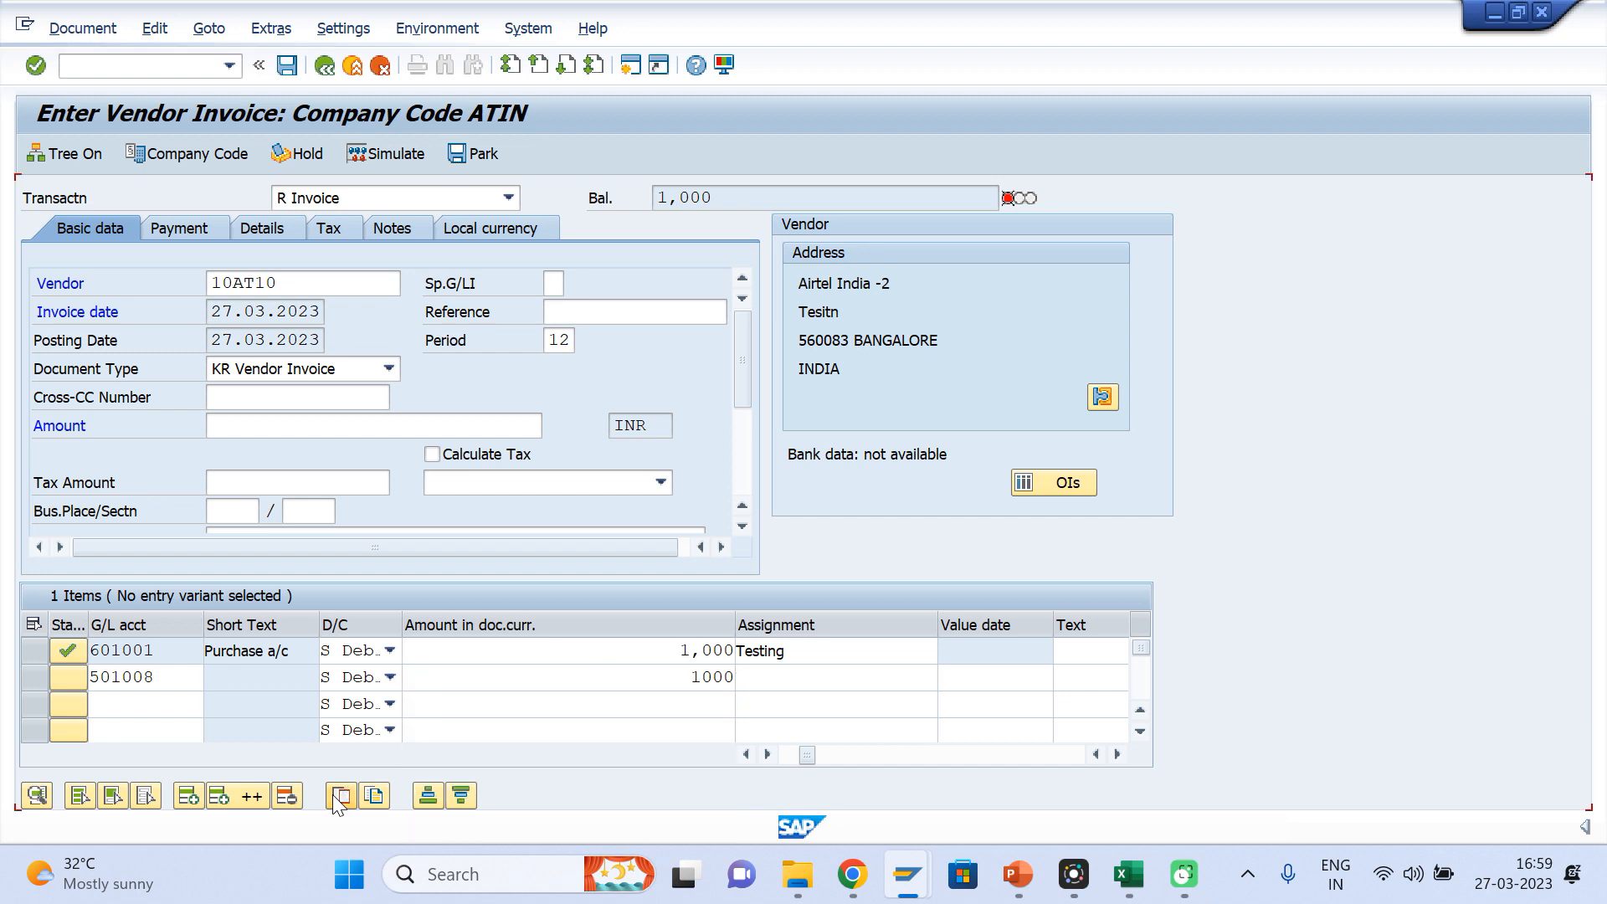
{"action": "key", "text": "Return"}
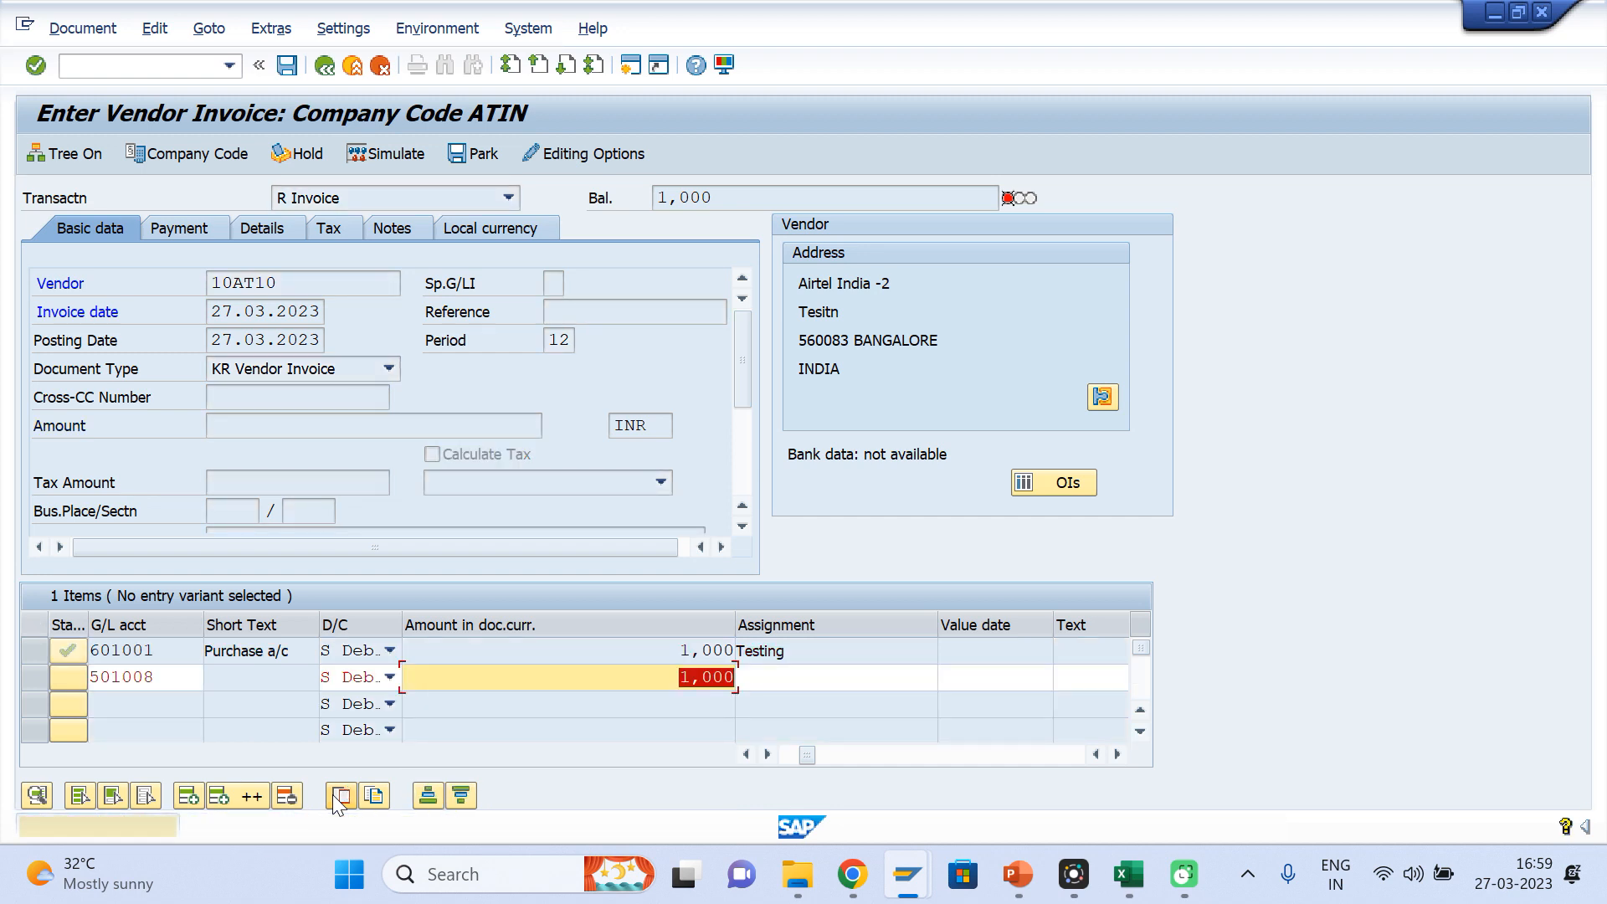
{"action": "key", "text": "Return"}
{"action": "key", "text": "Return"}
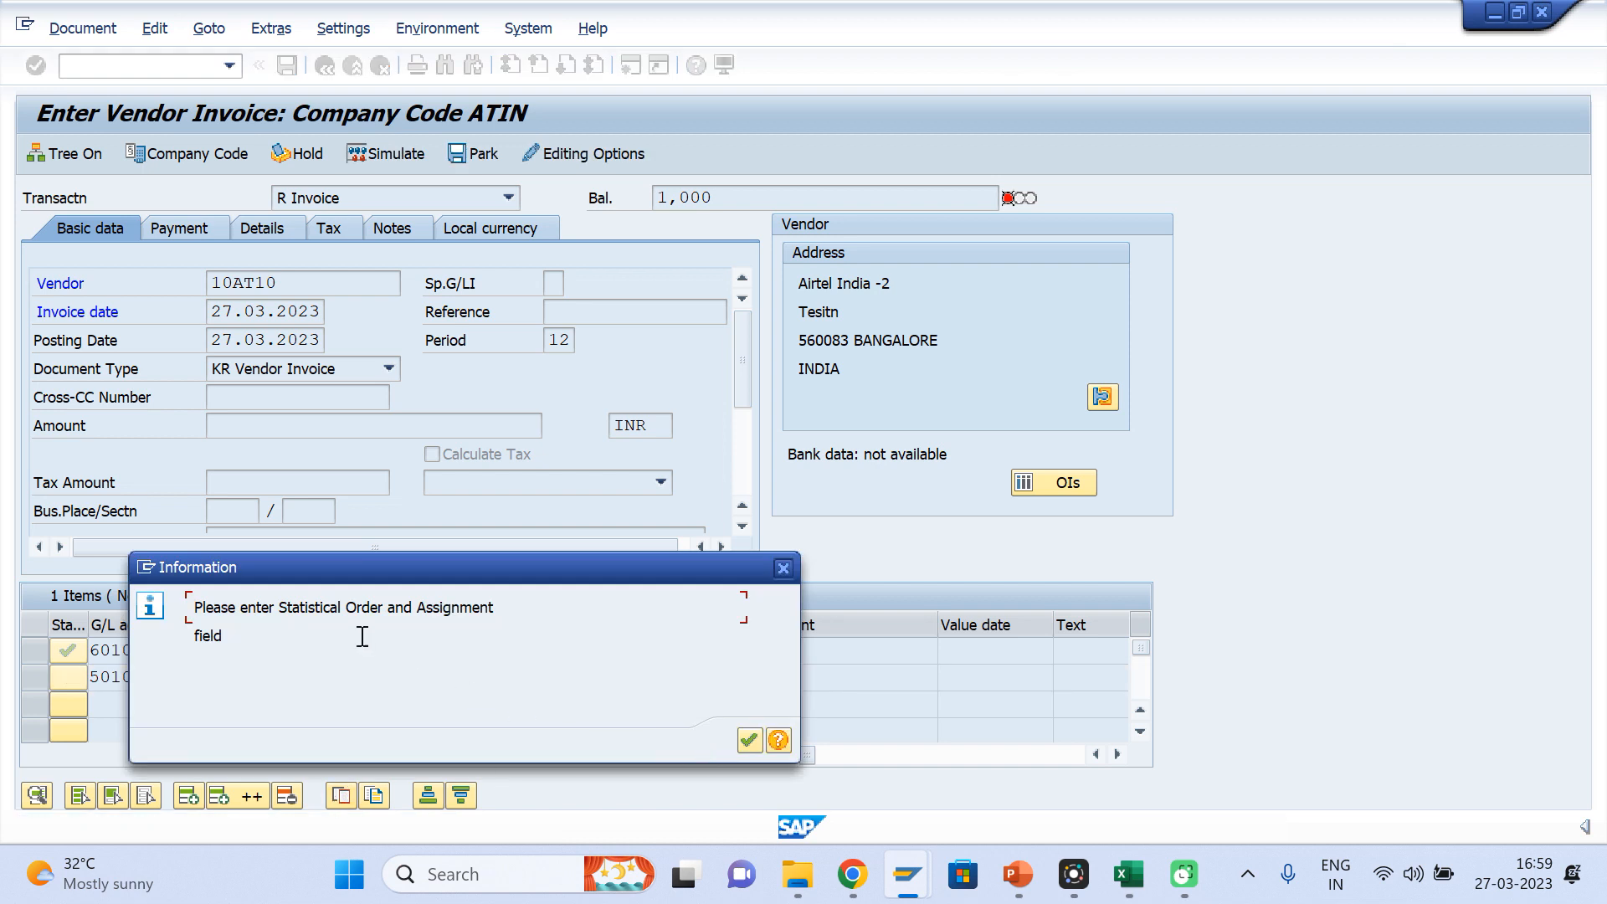
{"action": "key", "text": "Return"}
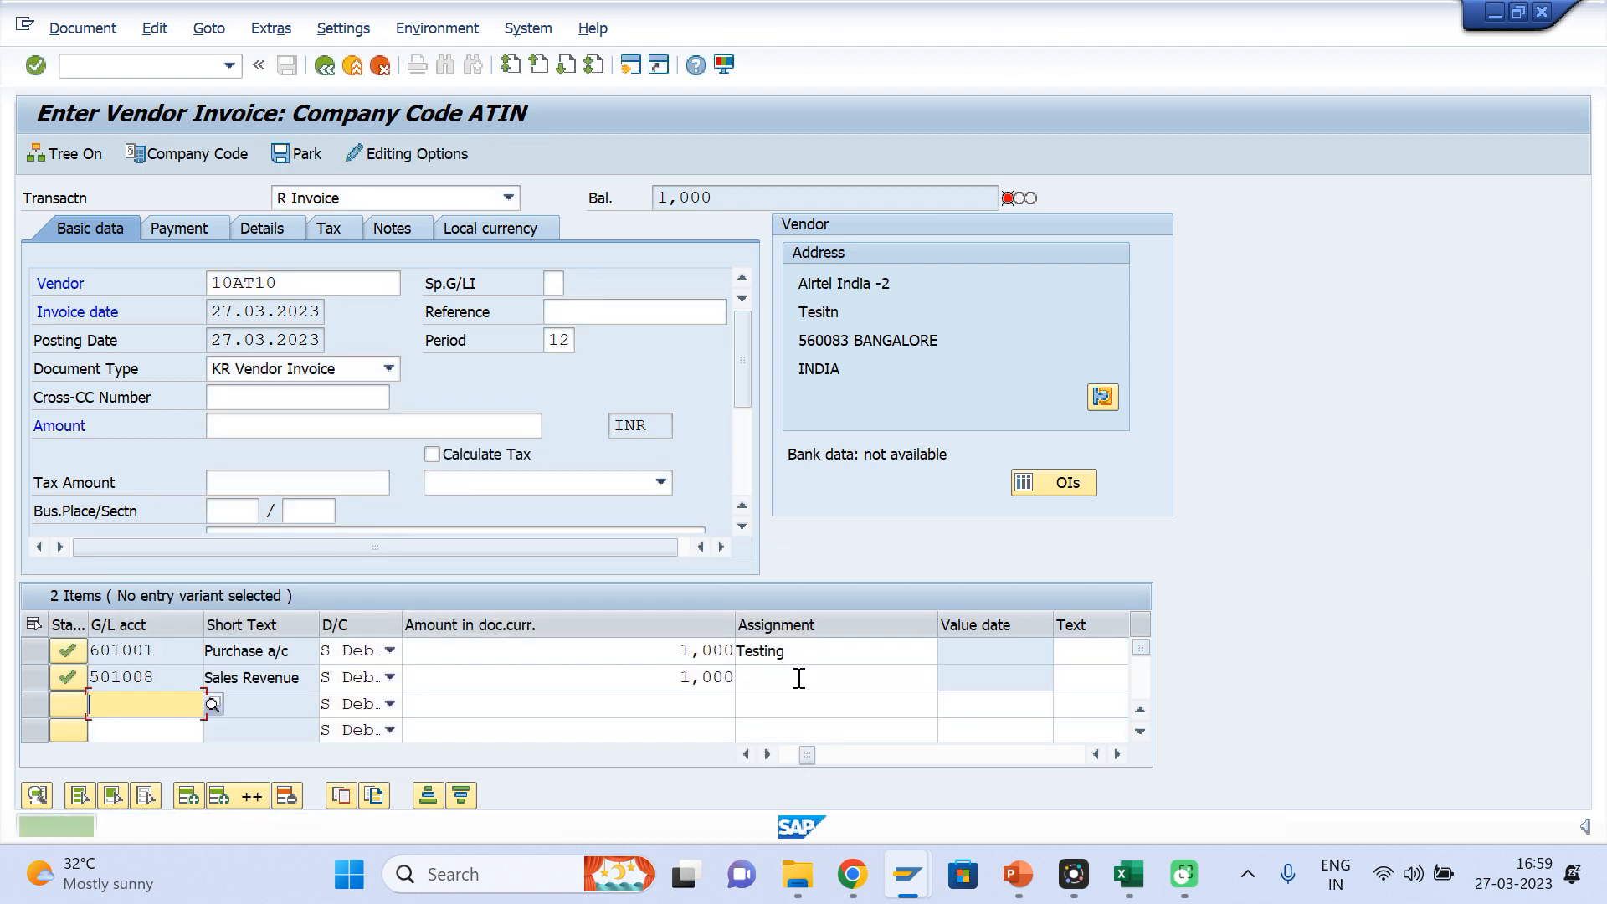
Begin editing the assignment of the 501008 Sales Revenue item
{"action": "left_click", "coordinate": [799, 679]}
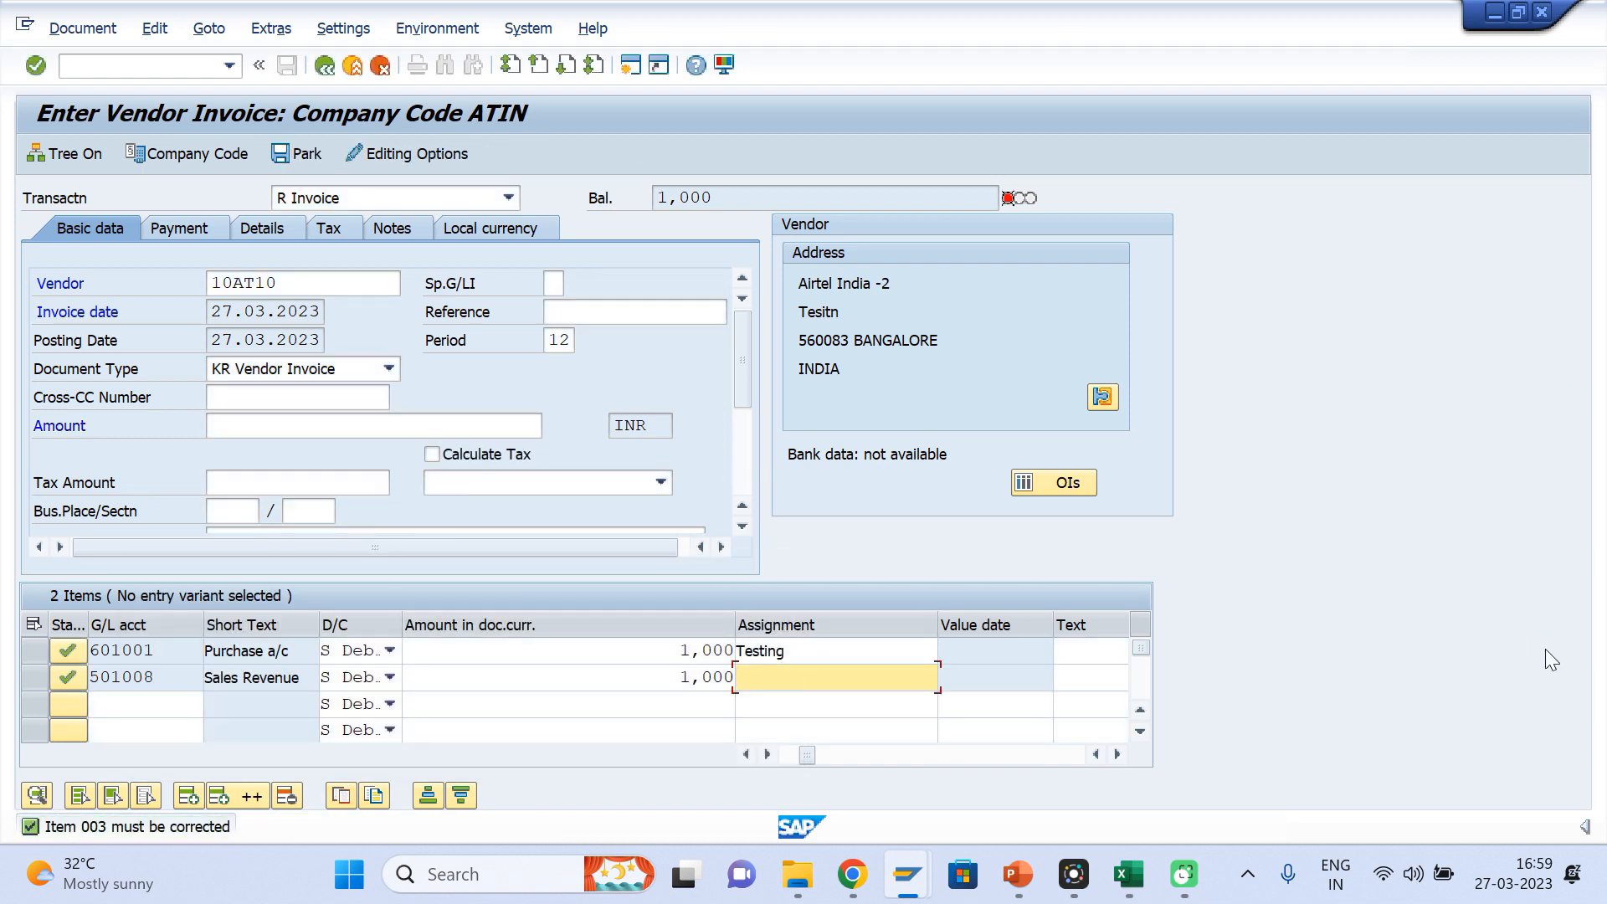